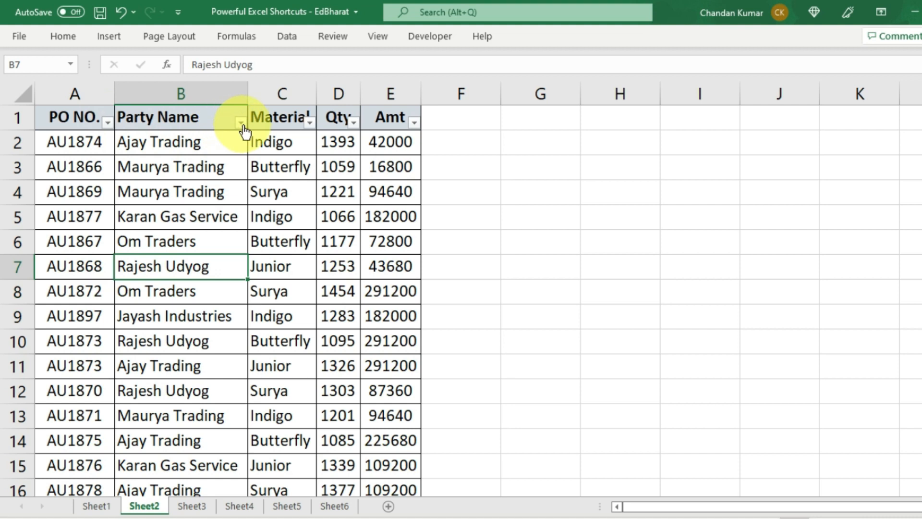
# - Filter Party Name to Ajay Trading and Jayash Industries, then clear all filters with Ctrl+Shift+L
pyautogui.click(240, 122)
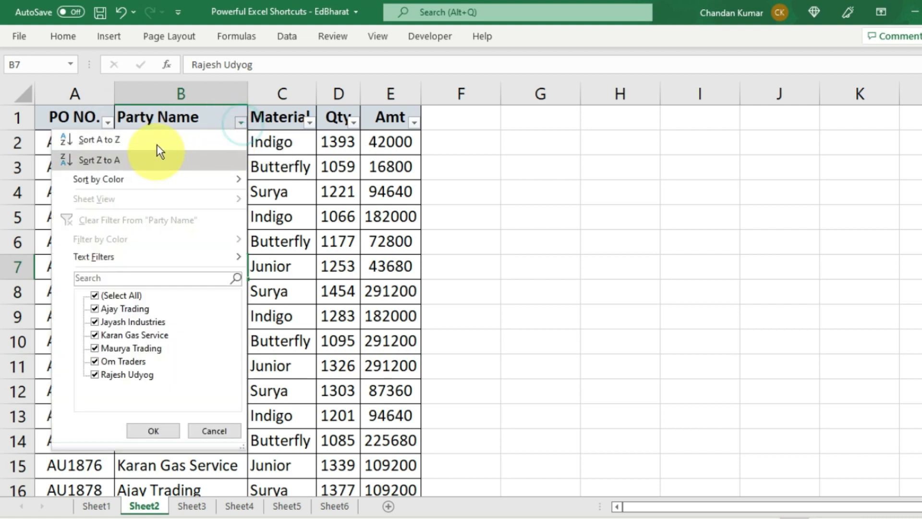
pyautogui.click(111, 294)
pyautogui.click(113, 309)
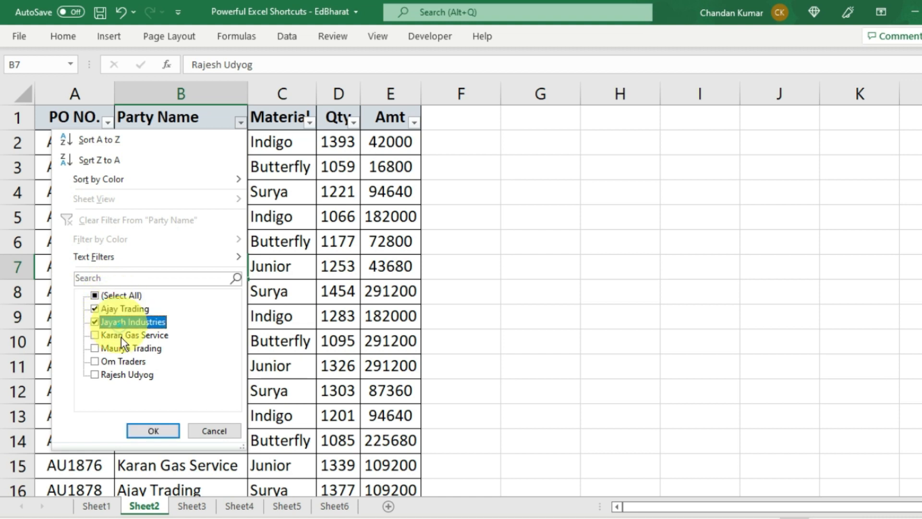
pyautogui.click(155, 428)
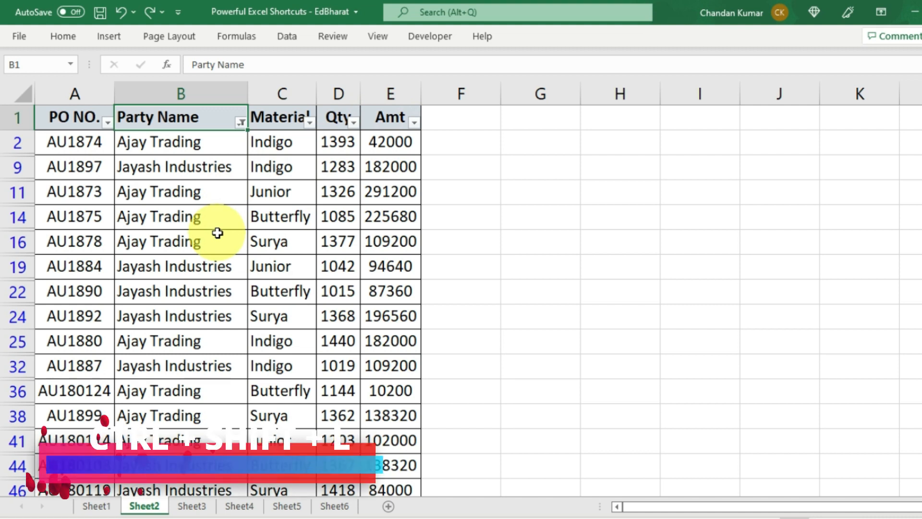
pyautogui.hotkey('ctrl', 'shift', 'l')
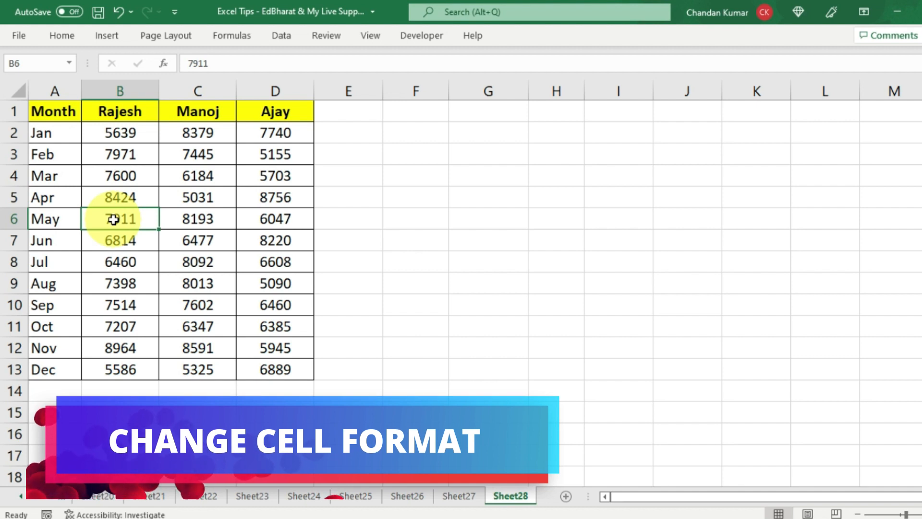
# - Select B2:D13 and preview the number format categories in Format Cells
pyautogui.moveTo(120, 131); pyautogui.dragTo(260, 371)
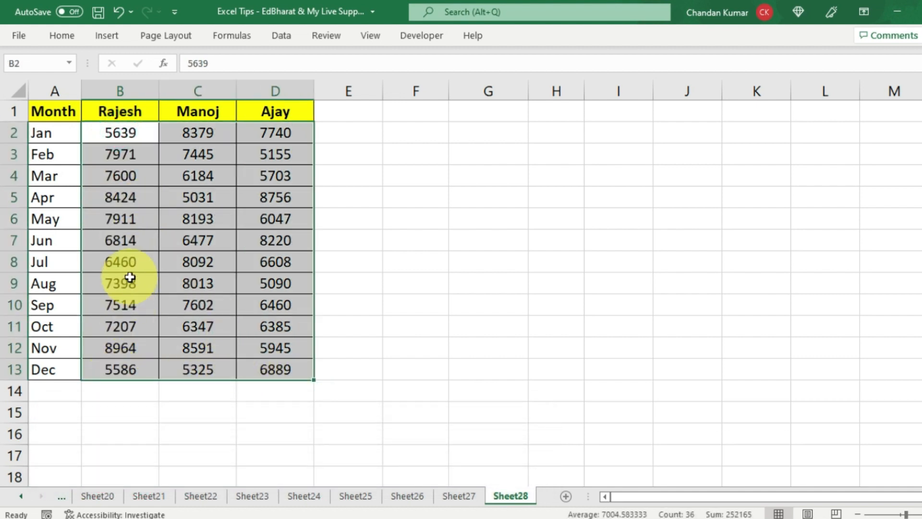
pyautogui.hotkey('ctrl', '1')
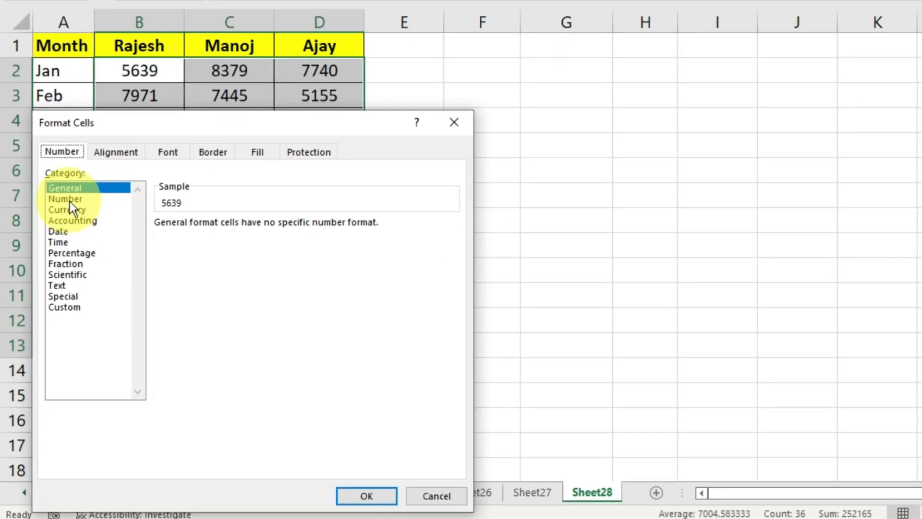
pyautogui.click(70, 201)
pyautogui.click(70, 210)
pyautogui.click(68, 221)
pyautogui.click(60, 231)
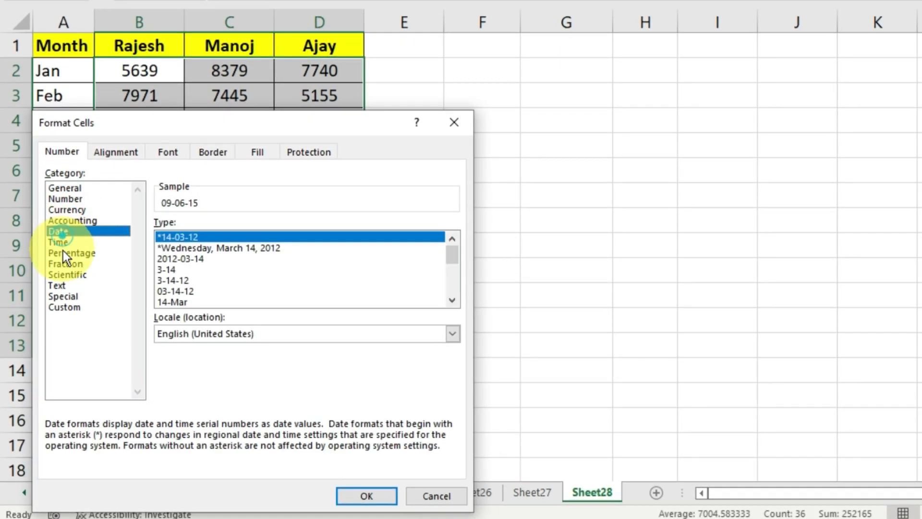
pyautogui.click(65, 253)
pyautogui.click(67, 274)
pyautogui.click(61, 296)
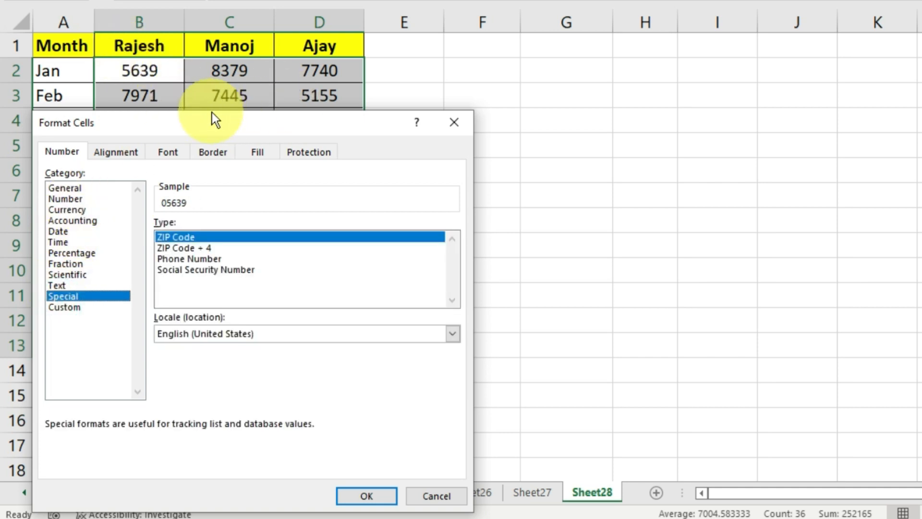
# - Apply the Currency format with the ₹ Hindi symbol and 2 decimals
pyautogui.click(68, 210)
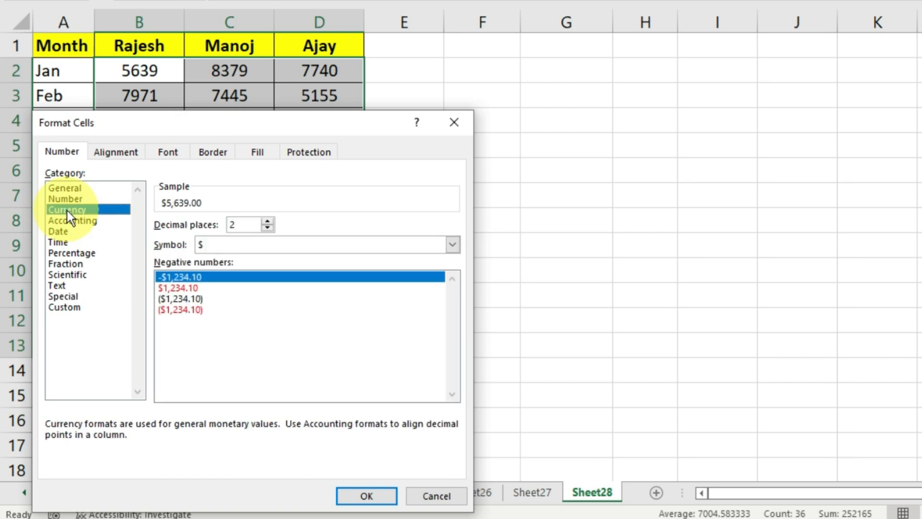
pyautogui.click(223, 247)
pyautogui.scroll(-6, 238, 341)
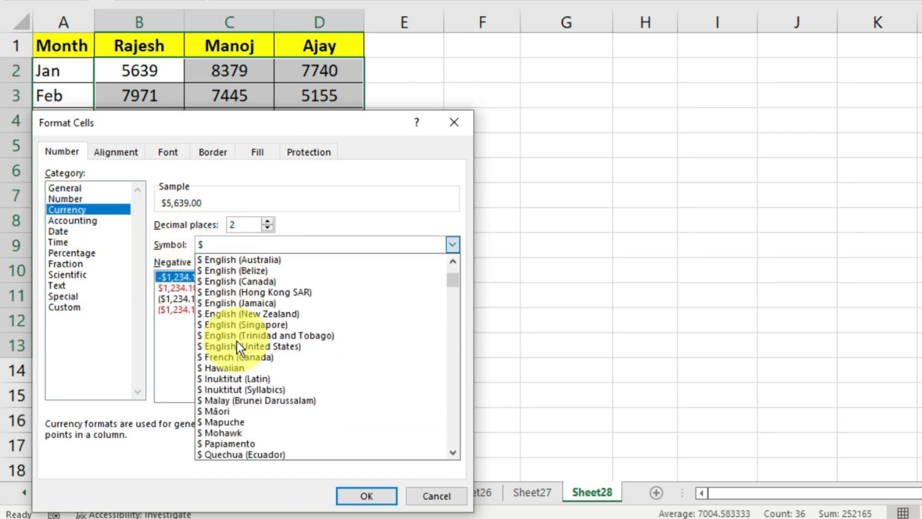
pyautogui.scroll(-15, 238, 341)
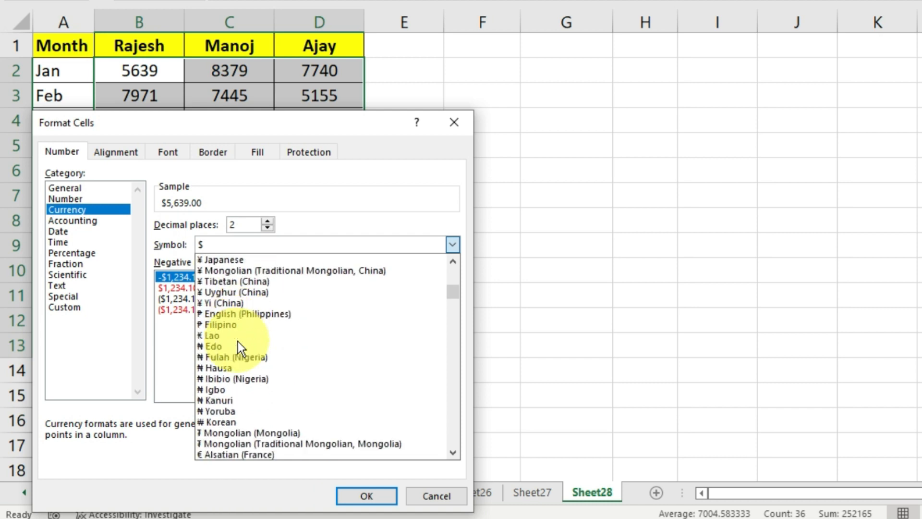
pyautogui.scroll(-11, 237, 341)
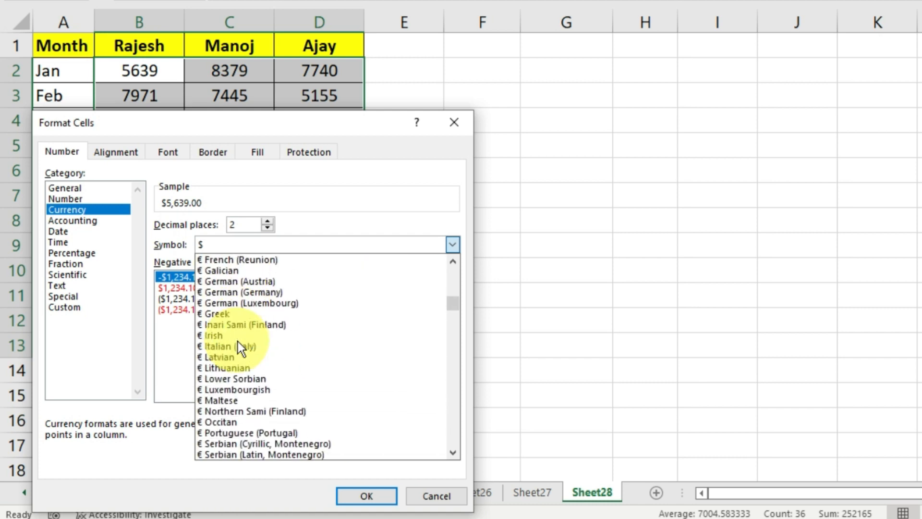
pyautogui.scroll(-8, 238, 342)
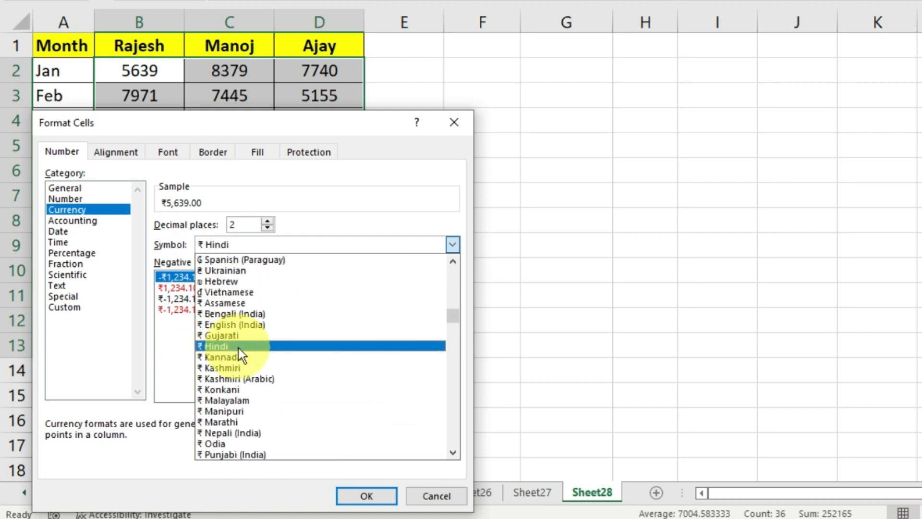
pyautogui.click(241, 348)
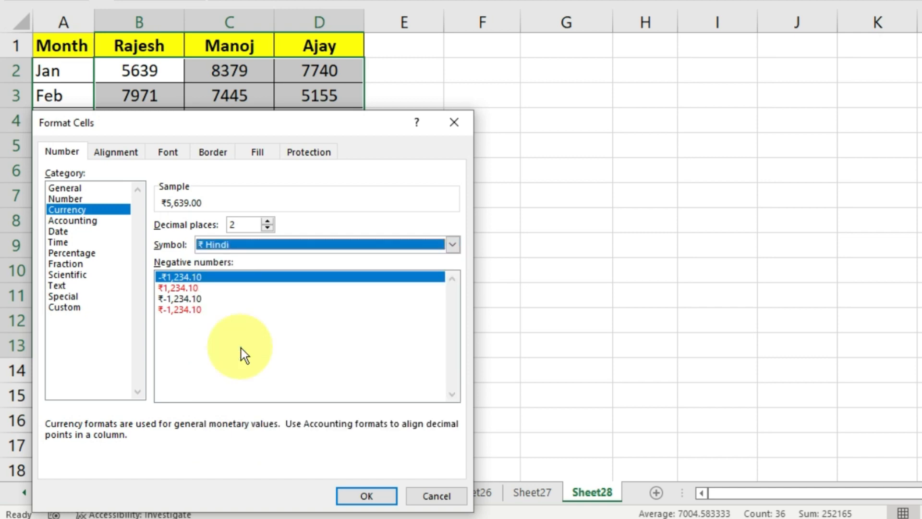
pyautogui.click(342, 497)
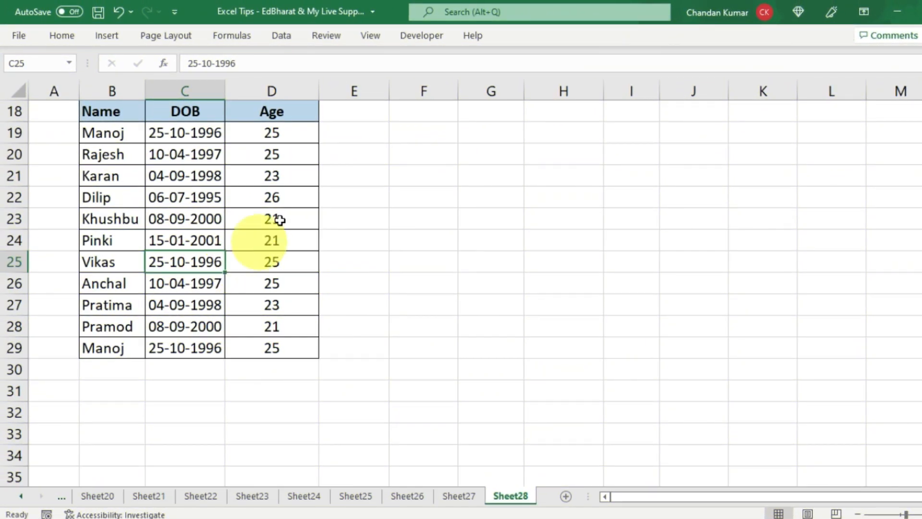
# - Give the ages in D19:D29 the custom format 0 "year", e.g. '25 year'
pyautogui.moveTo(292, 108); pyautogui.dragTo(295, 357)
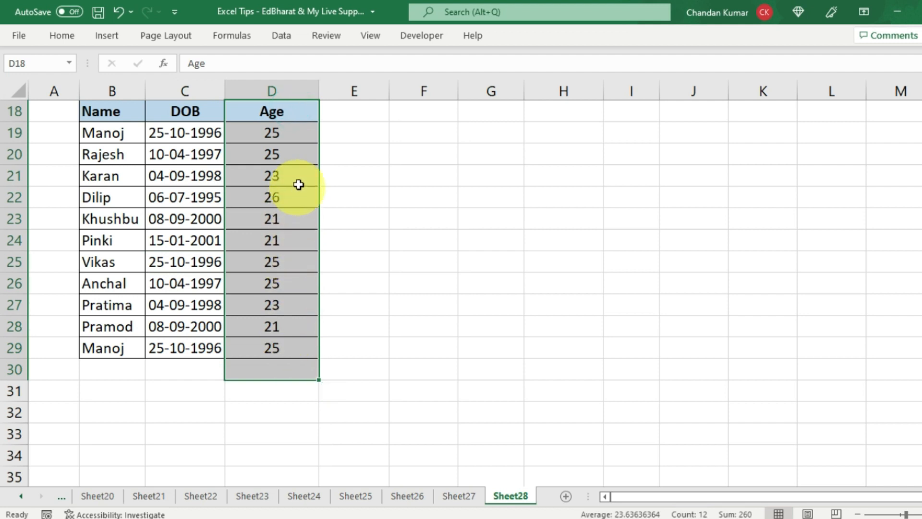
pyautogui.click(281, 328)
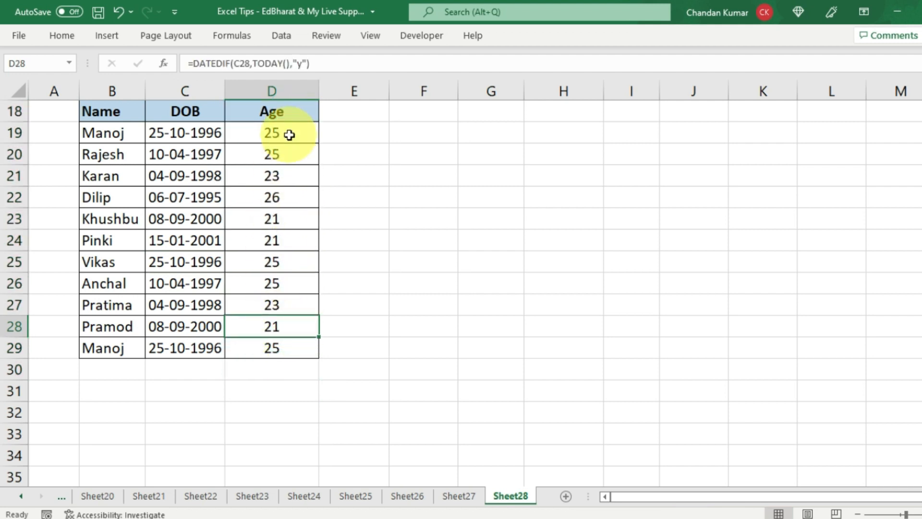
pyautogui.moveTo(291, 136); pyautogui.dragTo(296, 344)
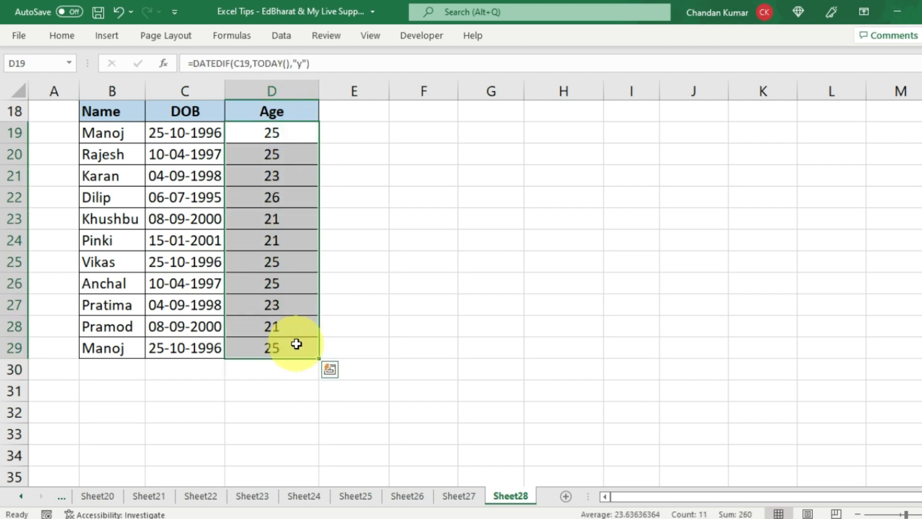
pyautogui.hotkey('ctrl', '1')
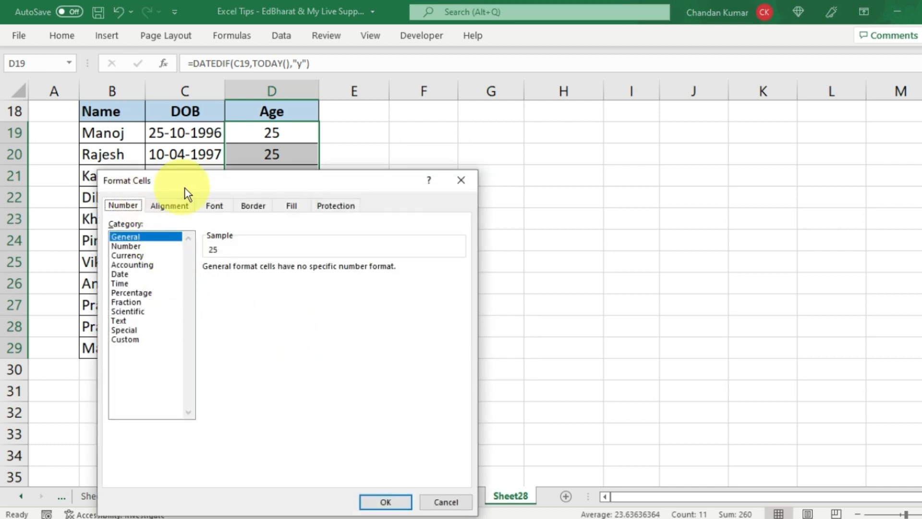
pyautogui.click(125, 339)
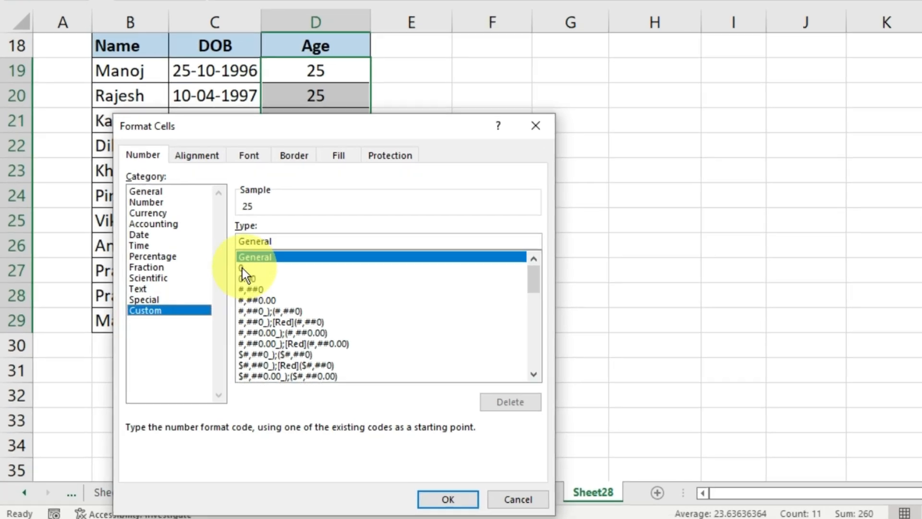
pyautogui.click(241, 268)
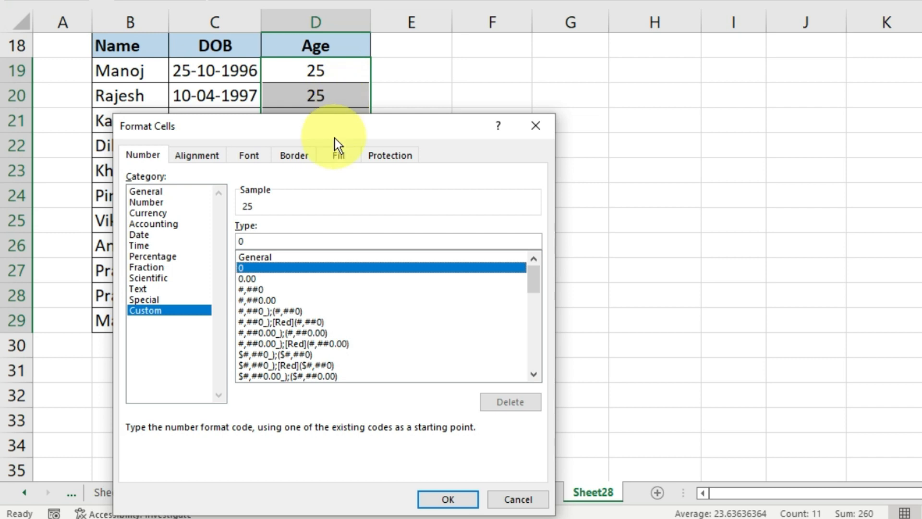
pyautogui.click(260, 239)
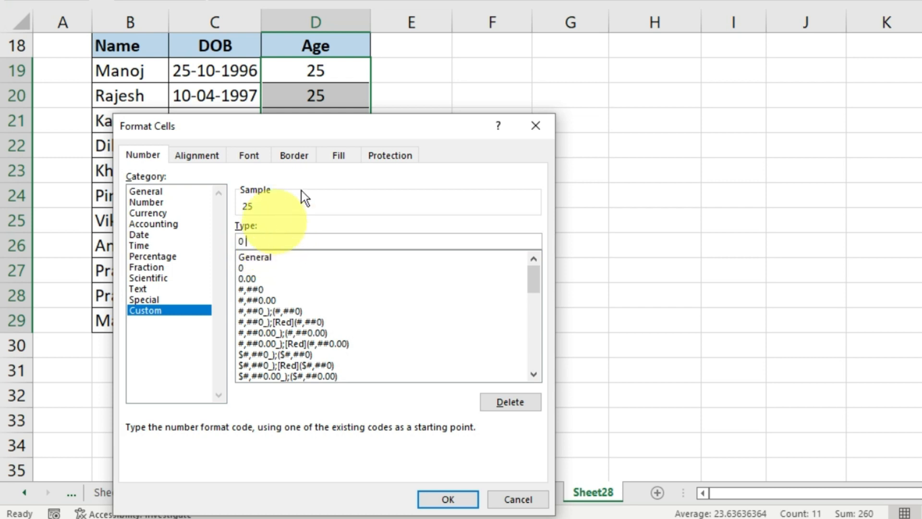
pyautogui.write('"')
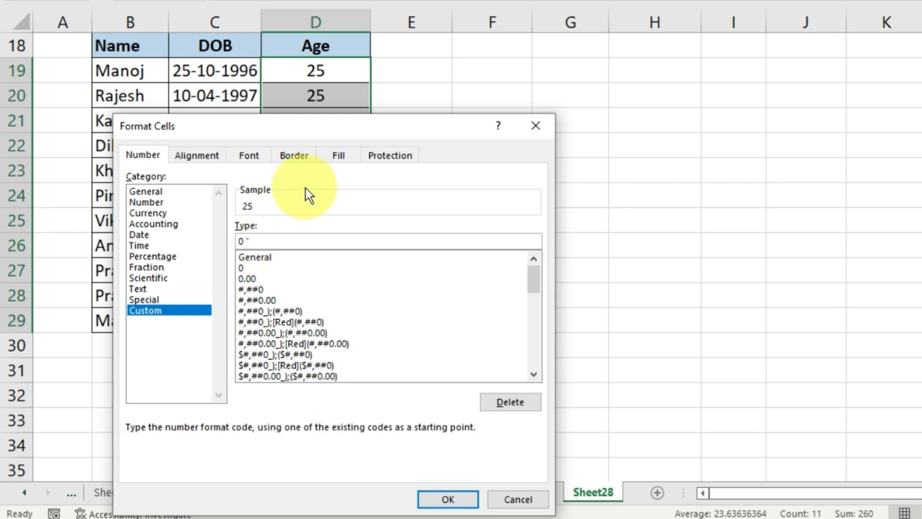
pyautogui.write('year"')
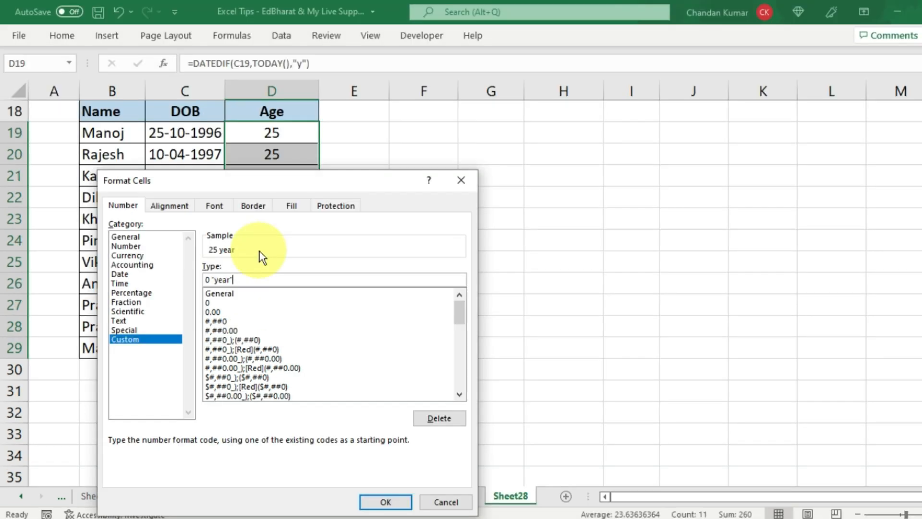
pyautogui.click(385, 502)
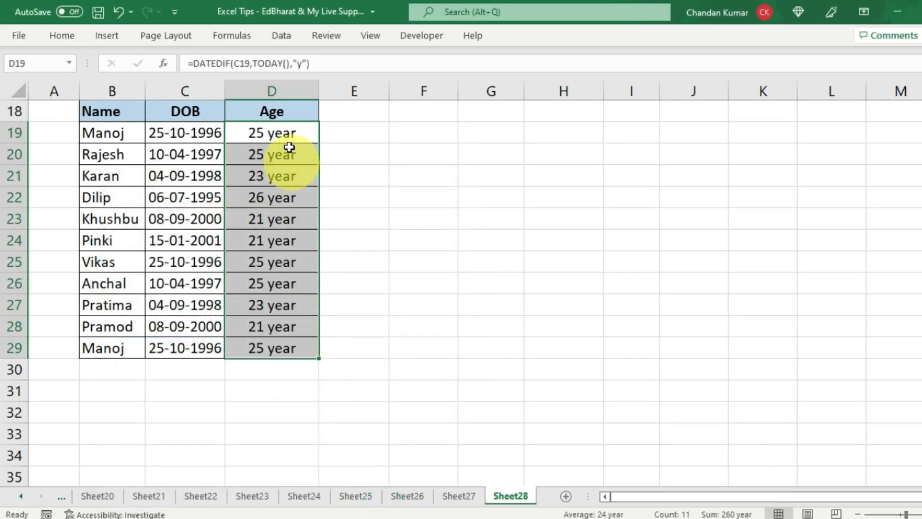
pyautogui.moveTo(285, 133); pyautogui.dragTo(269, 349)
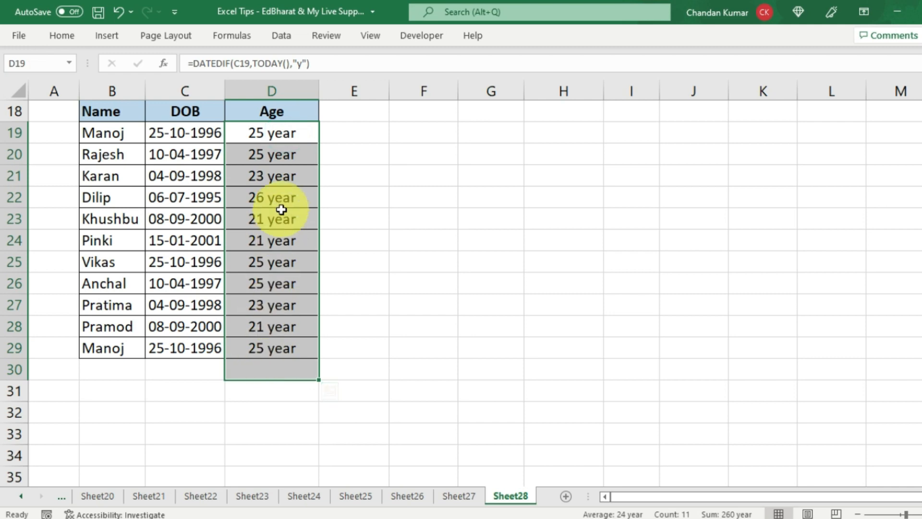
pyautogui.click(282, 210)
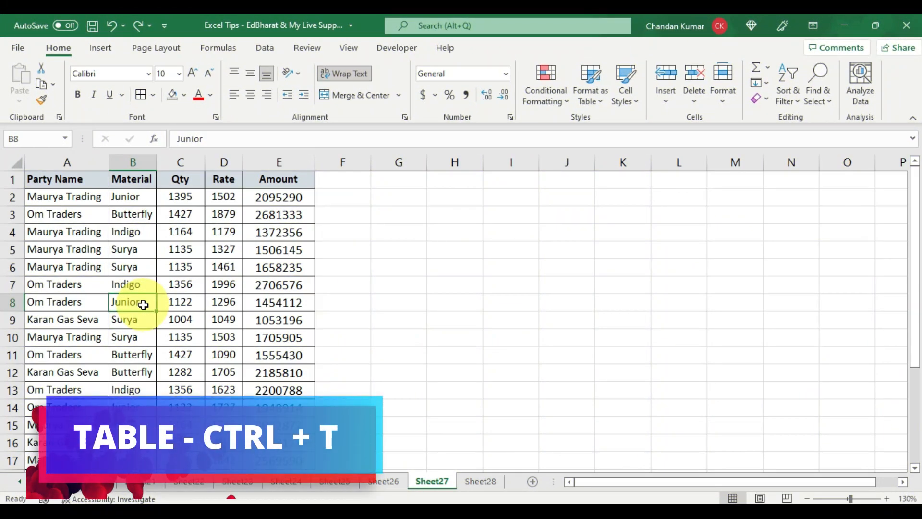
# - Convert $A$1:$E$25 into a table with headers using Ctrl+T
pyautogui.click(143, 272)
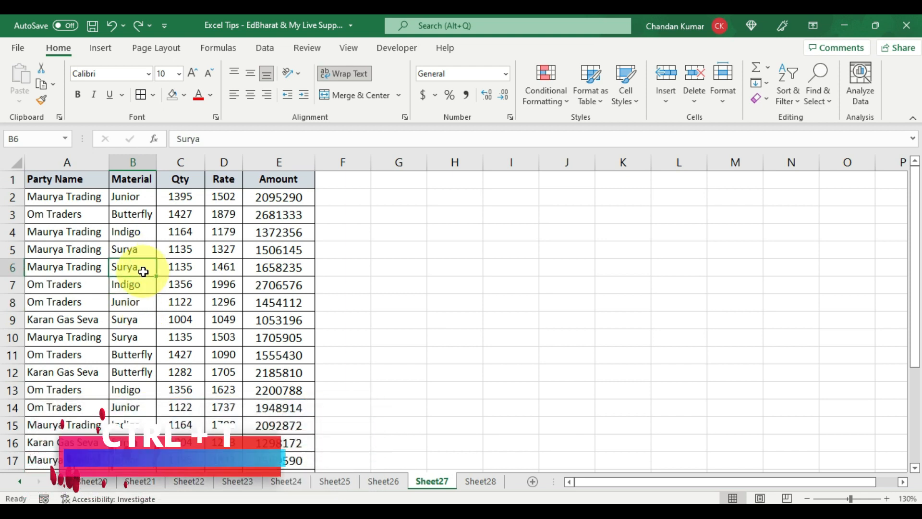
pyautogui.hotkey('ctrl', 't')
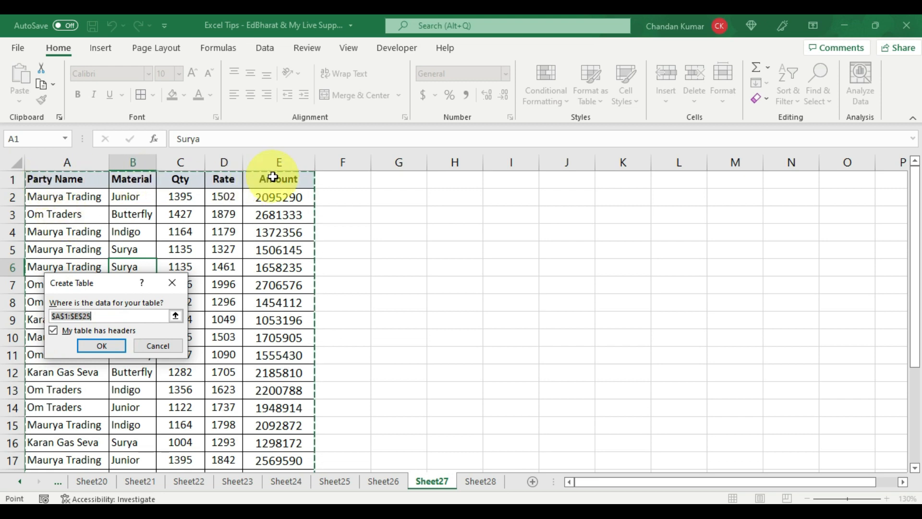
pyautogui.click(113, 345)
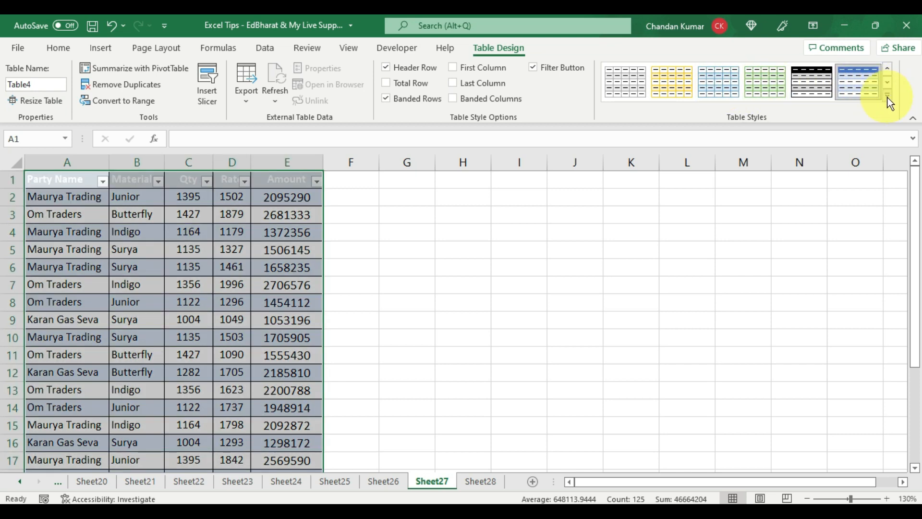
# - Restyle Table4 with a gold Medium banded table style and bring up Table Design
pyautogui.click(888, 97)
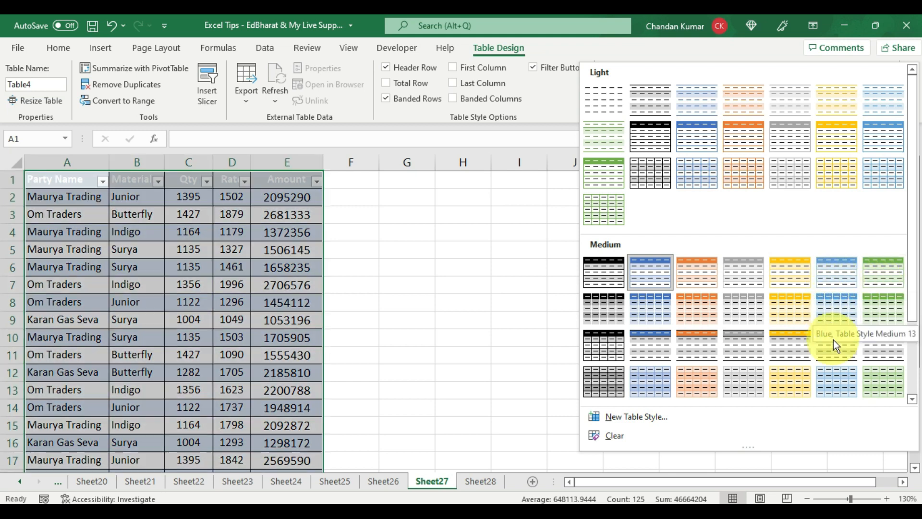
pyautogui.click(779, 273)
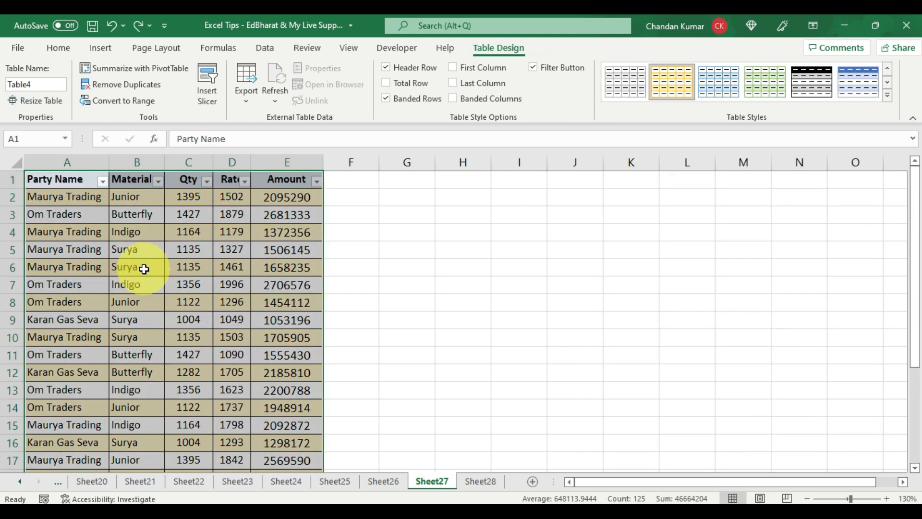
pyautogui.click(144, 269)
pyautogui.scroll(-4, 145, 281)
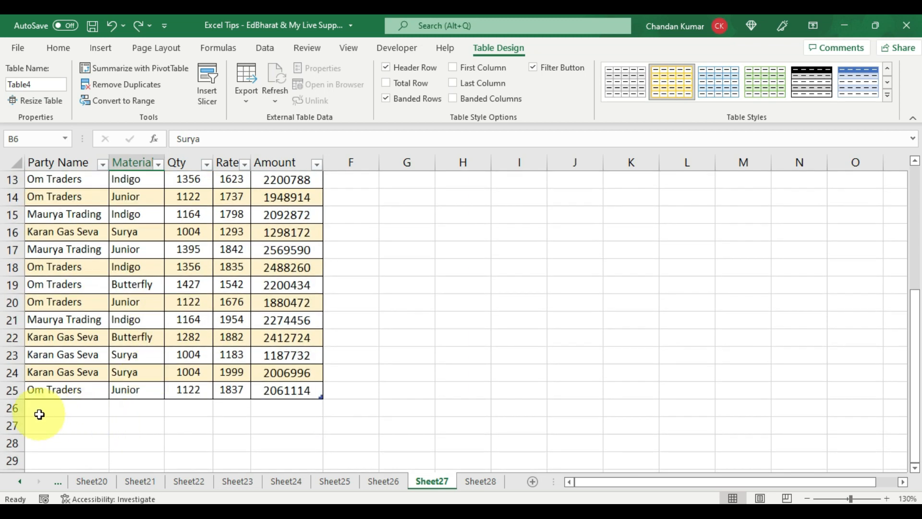
pyautogui.moveTo(37, 414); pyautogui.dragTo(255, 406)
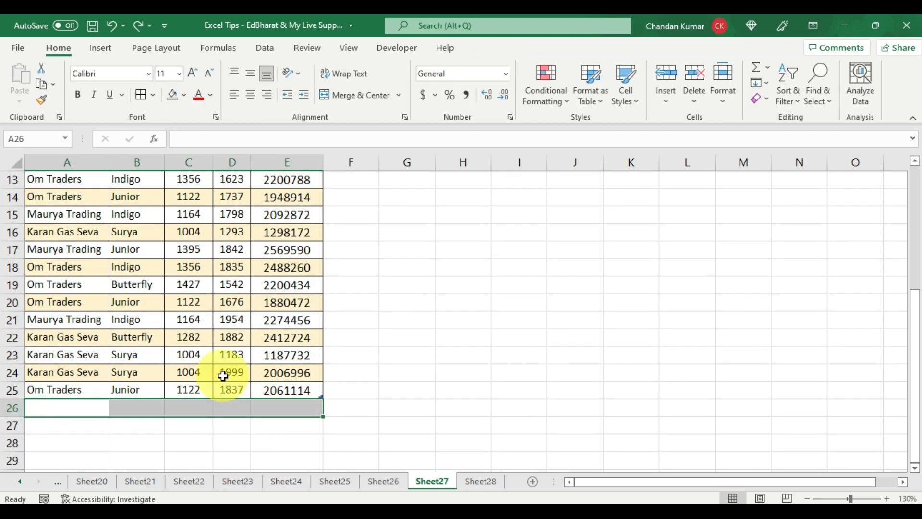
pyautogui.scroll(-1, 223, 375)
pyautogui.click(210, 282)
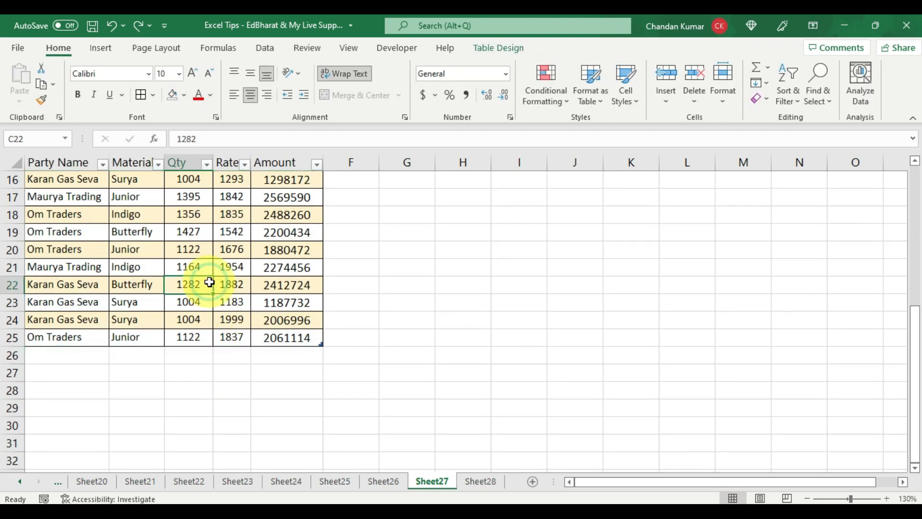
pyautogui.click(494, 48)
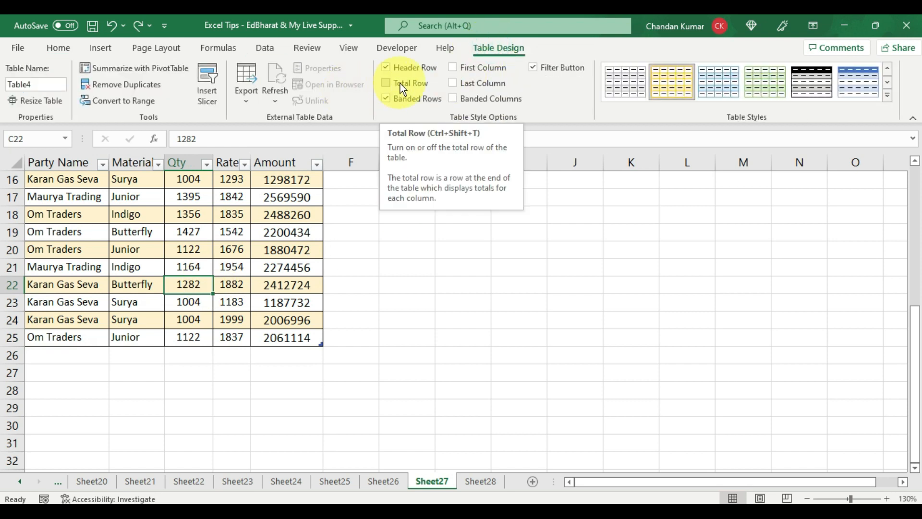
# - Add a Total row totalling Qty (29104) and Amount (46596912), leaving Rate blank
pyautogui.click(387, 83)
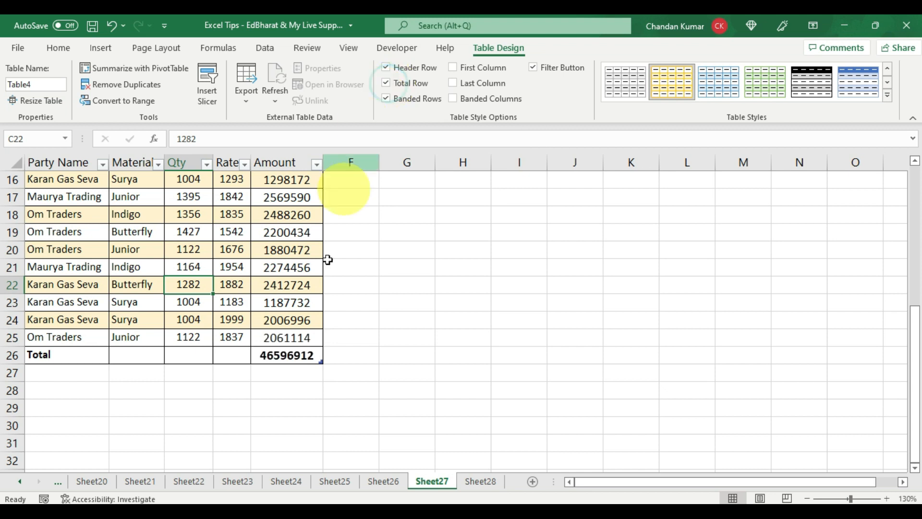
pyautogui.click(296, 354)
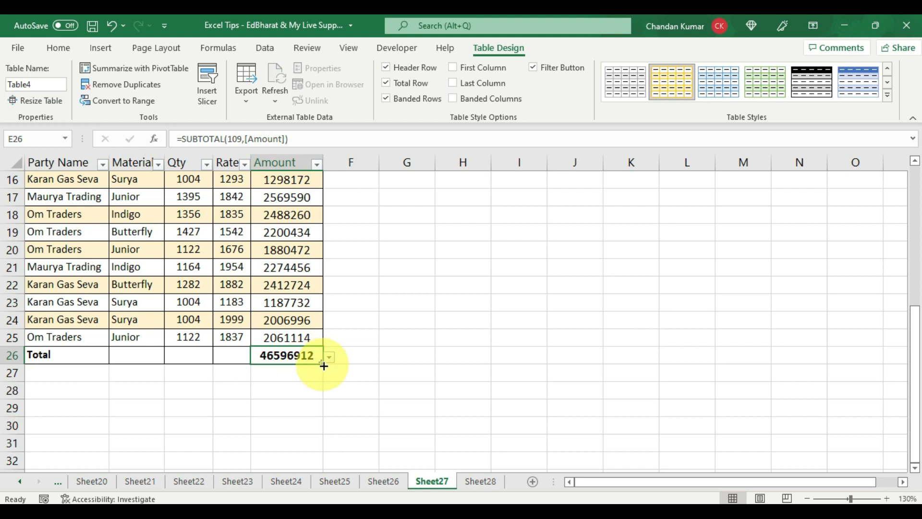
pyautogui.moveTo(323, 366); pyautogui.dragTo(176, 369)
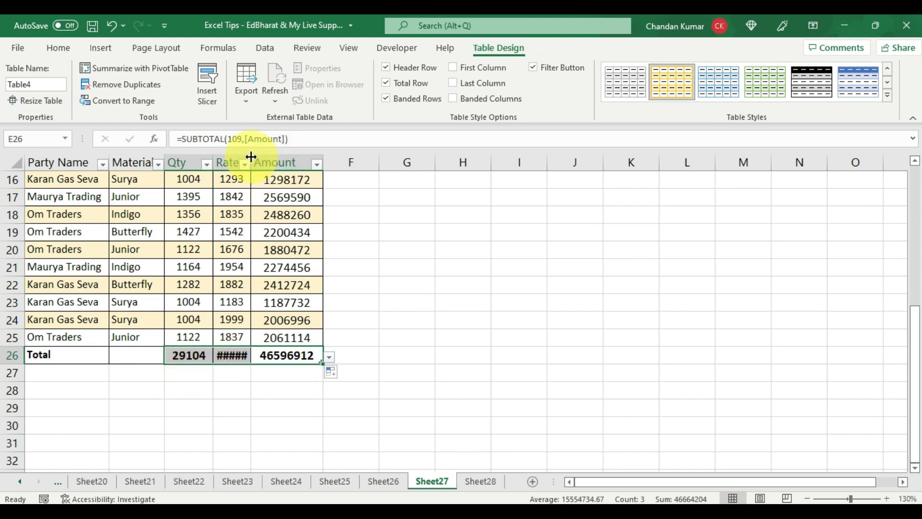
pyautogui.click(222, 362)
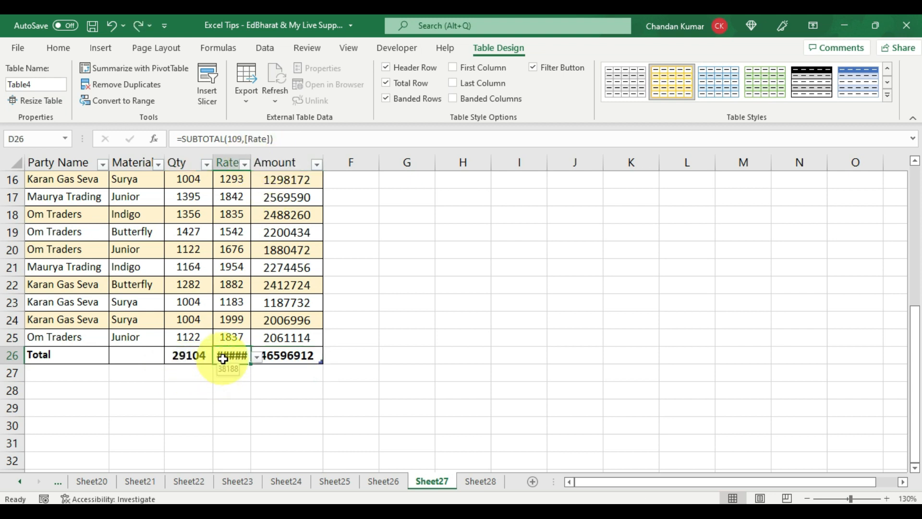
pyautogui.press('Delete')
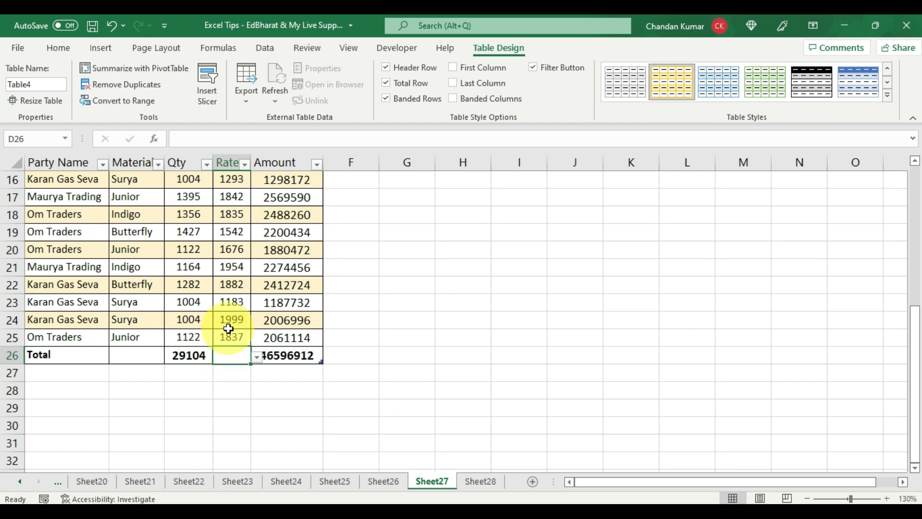
pyautogui.scroll(5, 216, 272)
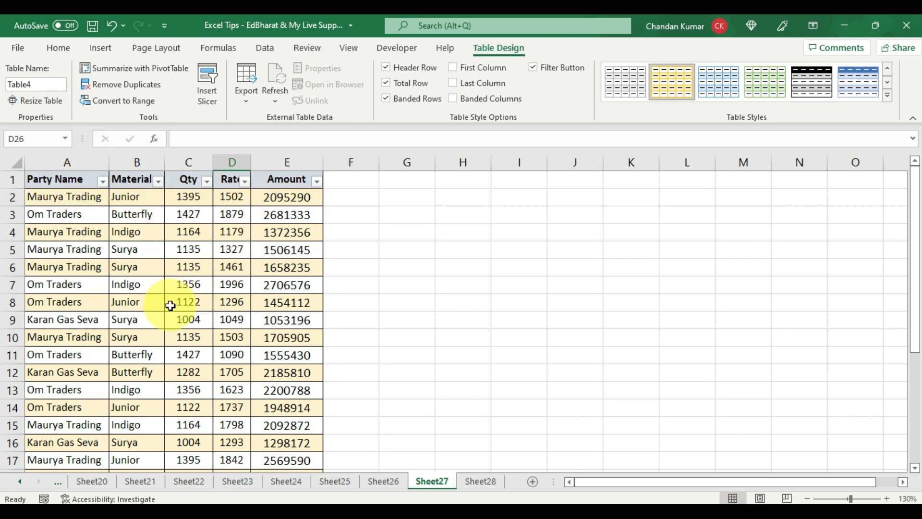
pyautogui.scroll(-5, 172, 310)
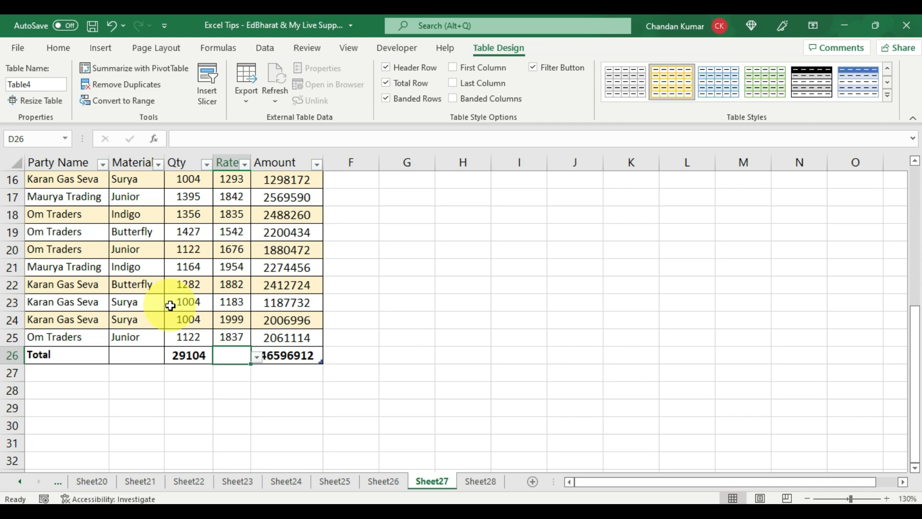
pyautogui.scroll(-1, 170, 306)
pyautogui.scroll(6, 171, 306)
pyautogui.click(177, 302)
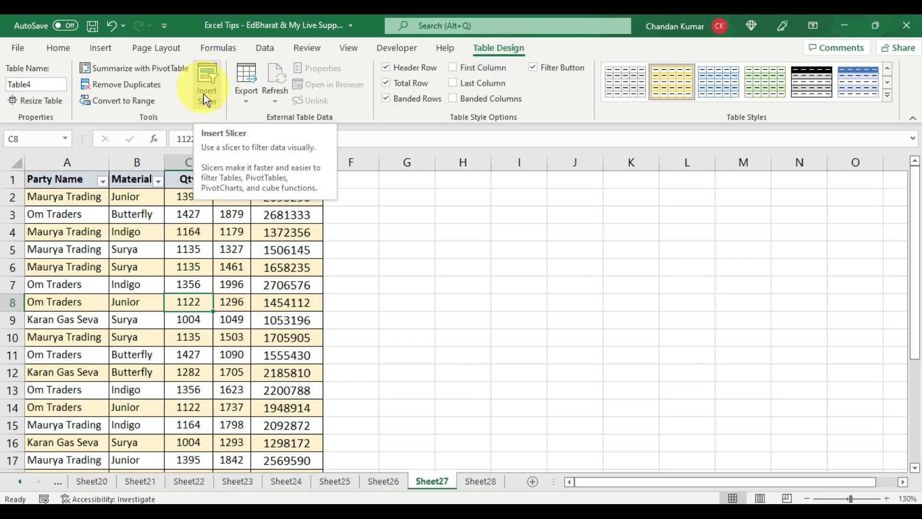
# - Insert a Party Name slicer for Table4
pyautogui.click(203, 78)
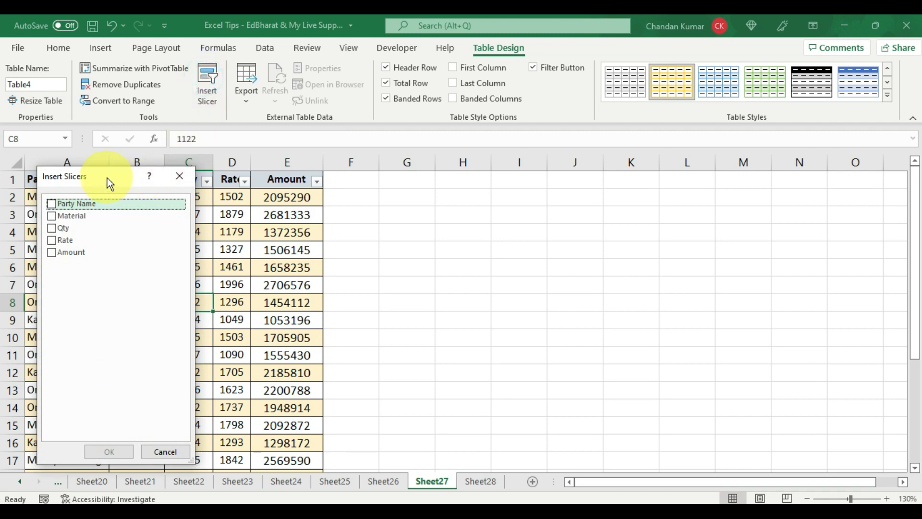
pyautogui.moveTo(106, 176); pyautogui.dragTo(161, 190)
pyautogui.click(126, 223)
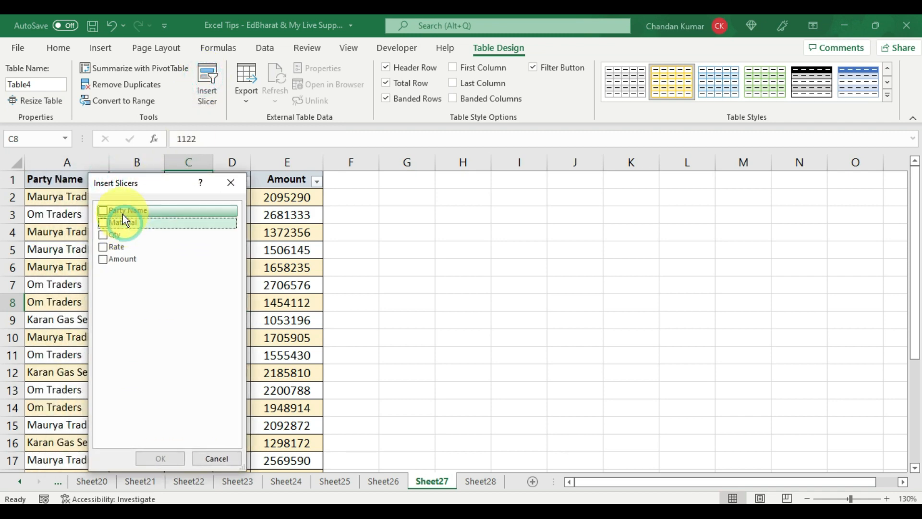
pyautogui.click(102, 211)
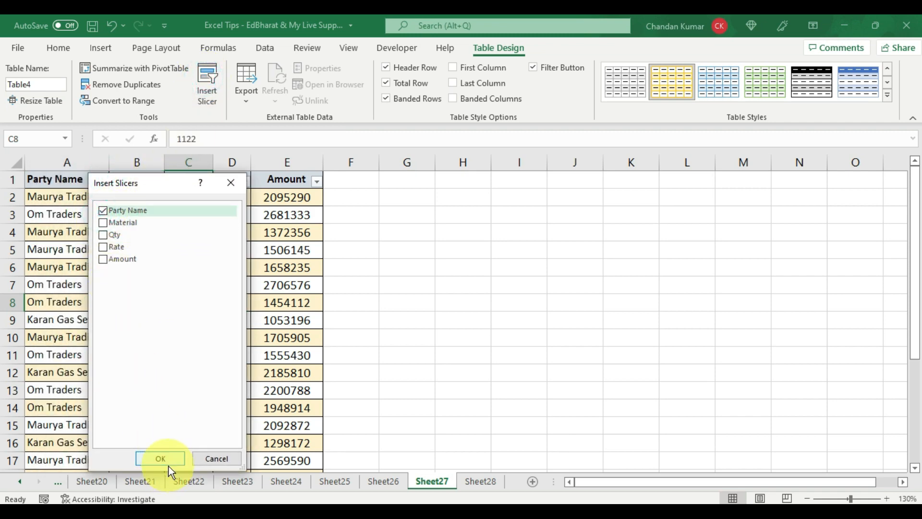
pyautogui.click(167, 462)
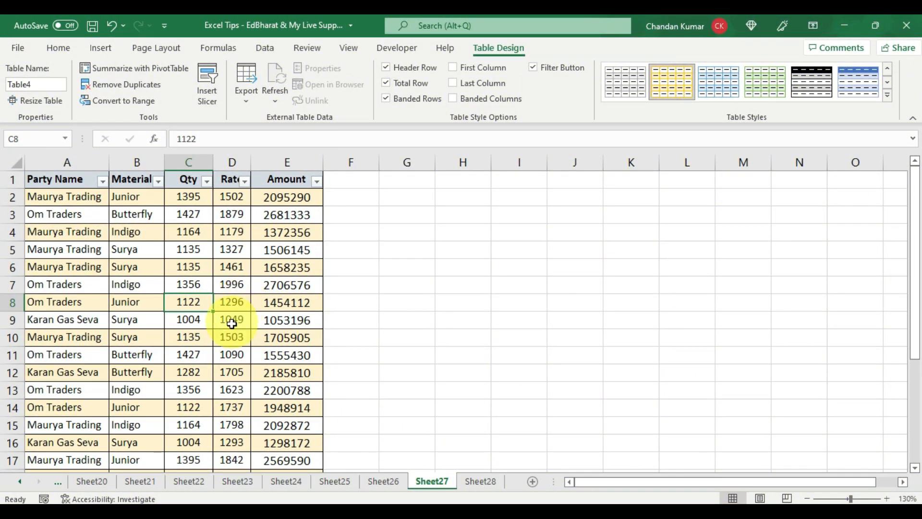
# - Add blank row 26 above the Total row by pressing Tab from E25
pyautogui.scroll(-2, 232, 354)
pyautogui.scroll(-1, 225, 368)
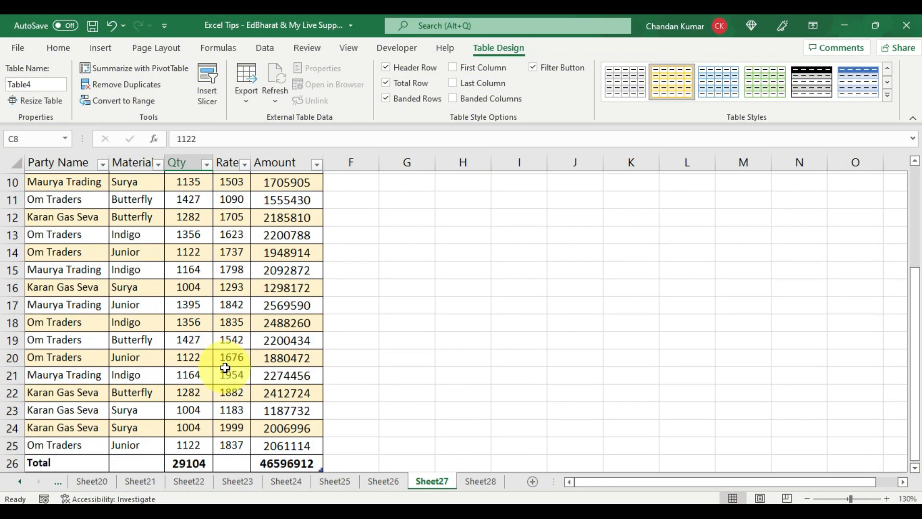
pyautogui.scroll(-1, 225, 368)
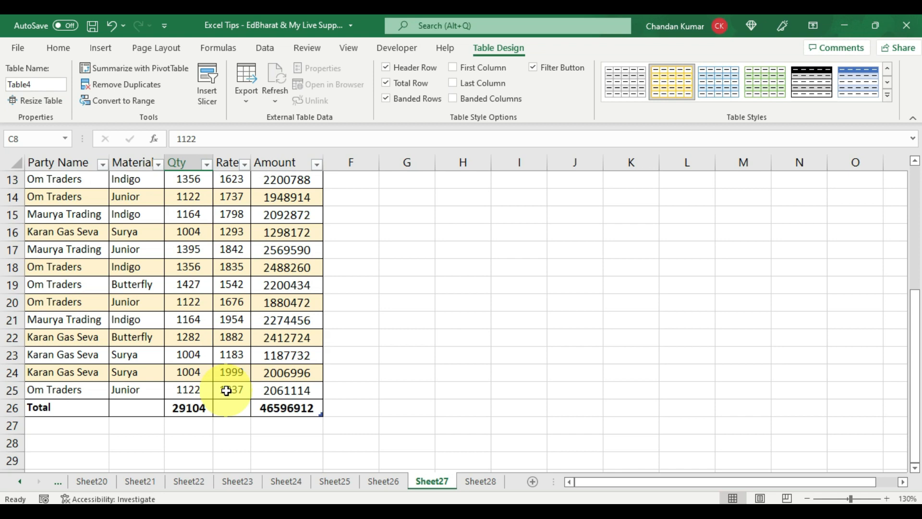
pyautogui.scroll(-1, 226, 391)
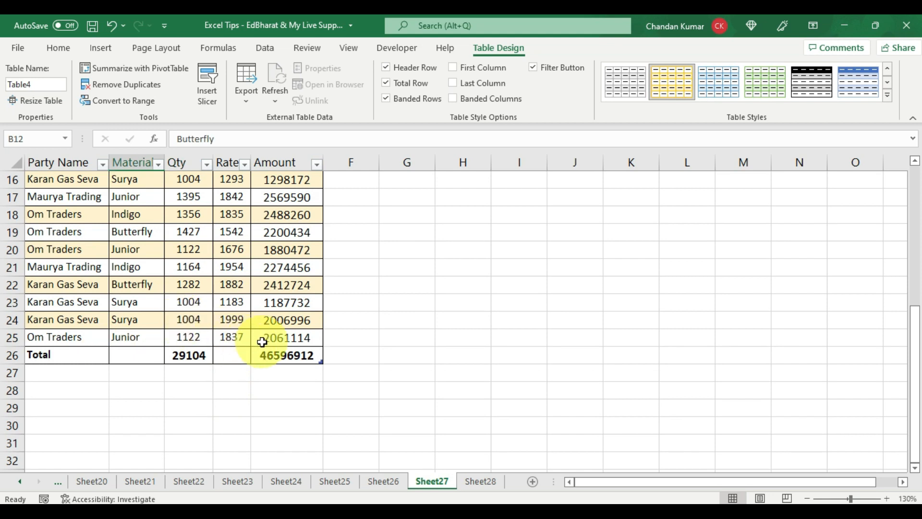
pyautogui.click(282, 340)
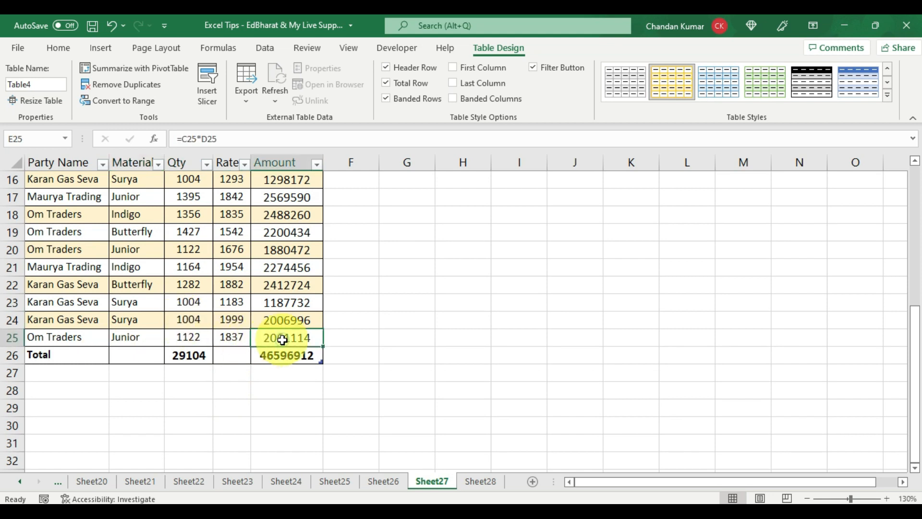
pyautogui.press('Tab')
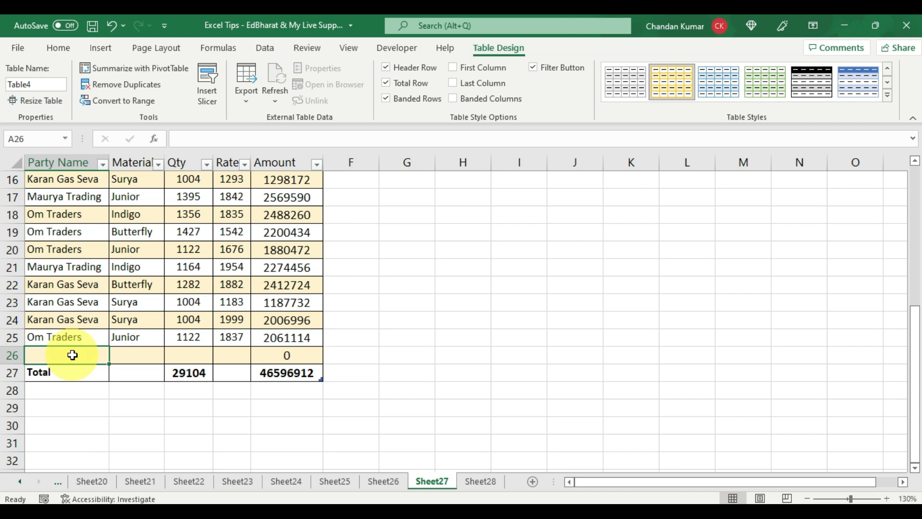
# - Enter the new row: Om Traders, Junior, Qty 1000, Rate 18800
pyautogui.write('in')
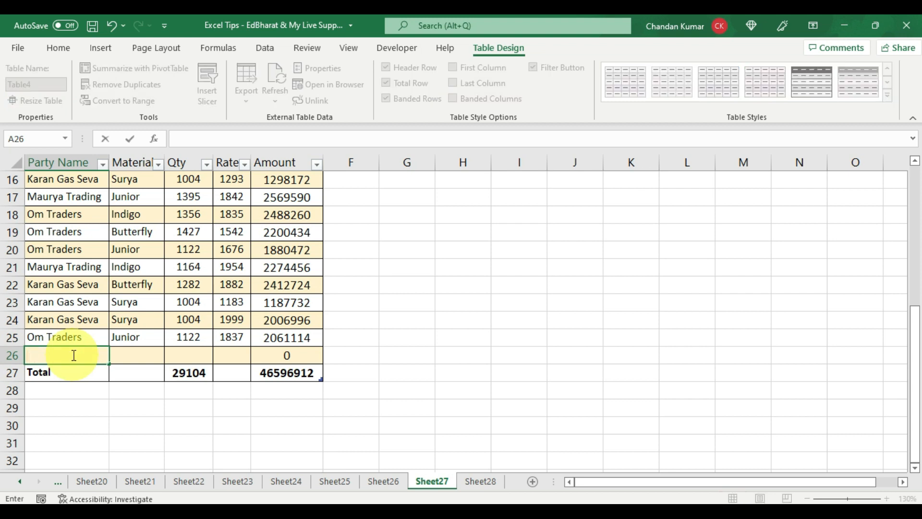
pyautogui.write('Om Traders')
pyautogui.press('Tab')
pyautogui.write('juni')
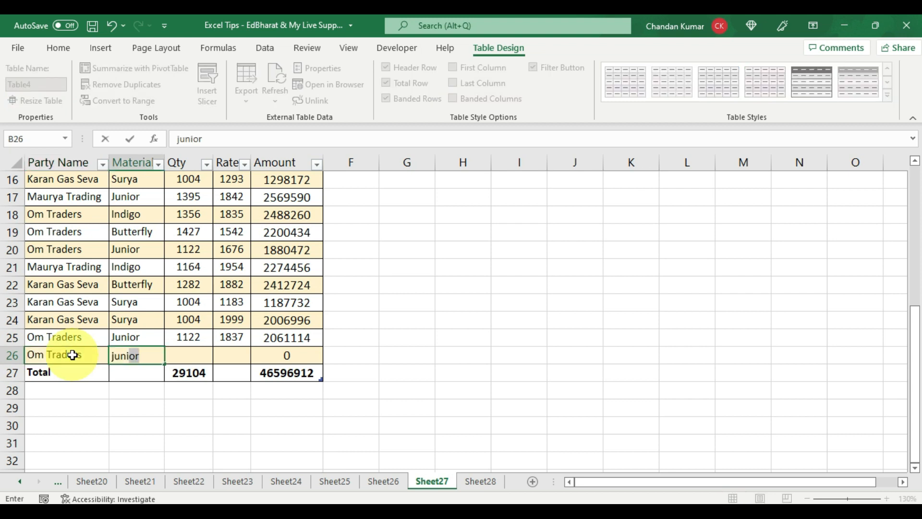
pyautogui.press('Tab')
pyautogui.write('1')
pyautogui.press('Tab')
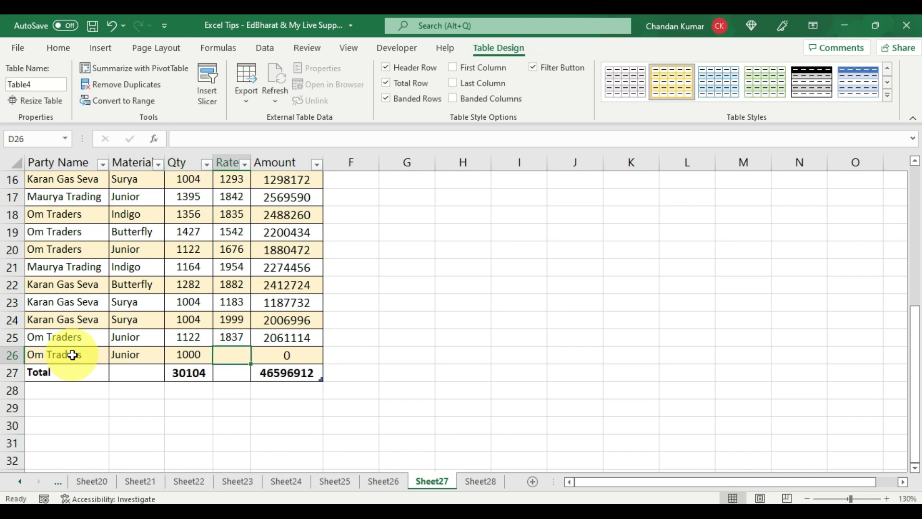
pyautogui.write('18800')
pyautogui.hotkey('ctrl', 'Return')
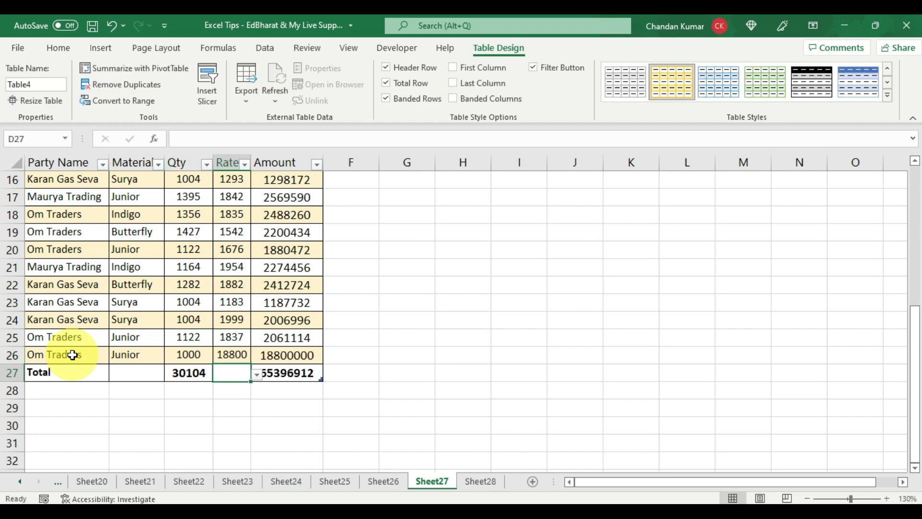
pyautogui.press('Right')
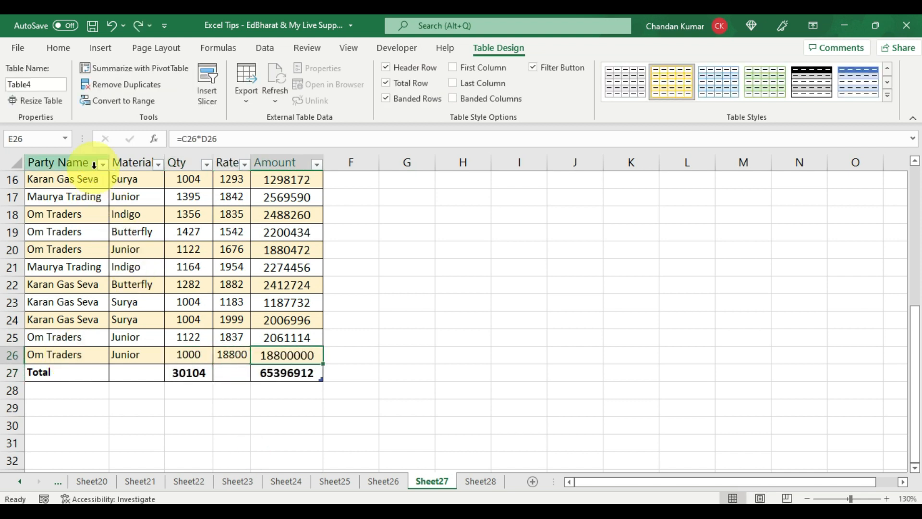
# - Filter Party Name to Karan Gas Seva only and select its Amount total
pyautogui.click(102, 164)
pyautogui.click(158, 327)
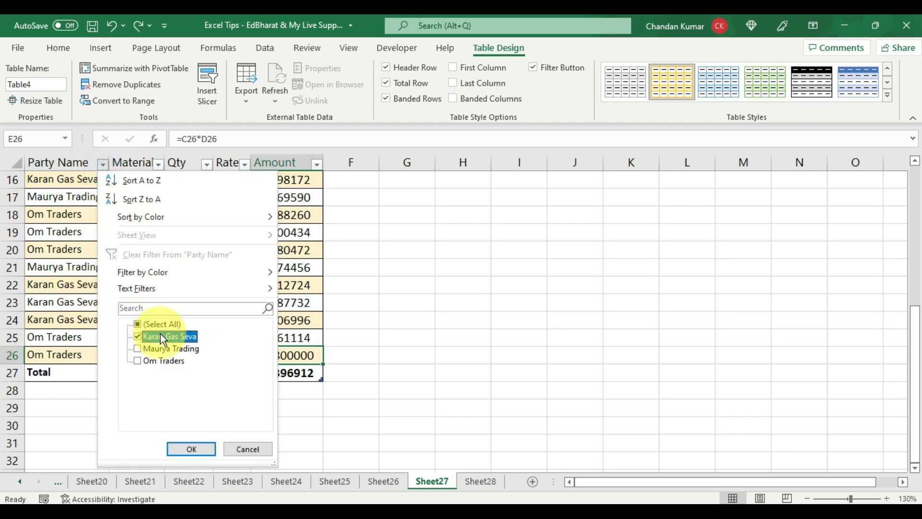
pyautogui.click(161, 335)
pyautogui.click(191, 448)
pyautogui.scroll(5, 274, 303)
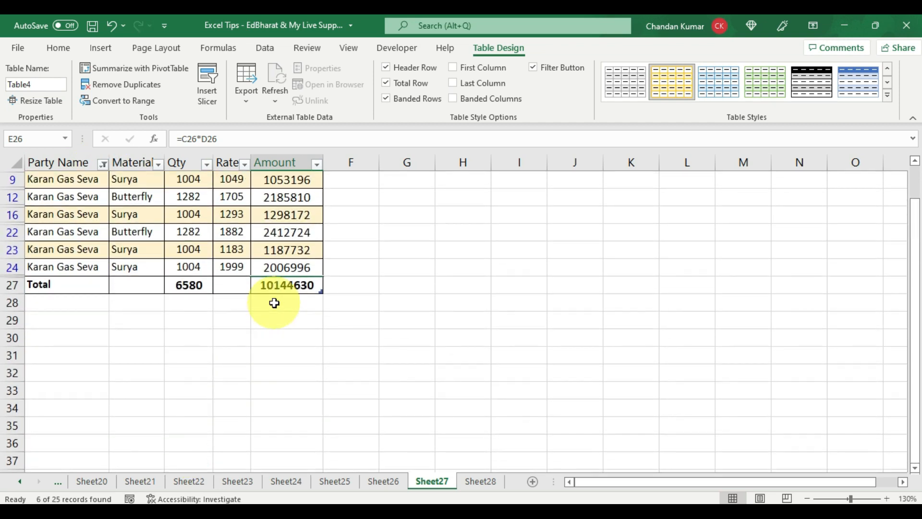
pyautogui.click(301, 303)
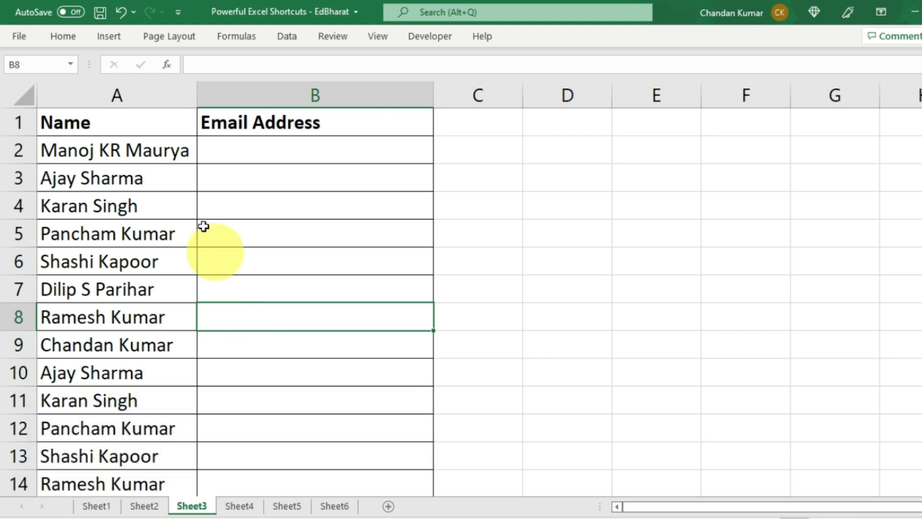
# - Enter an example e-mail address in B7, Flash Fill the rest with Ctrl+E, and autofit column B
pyautogui.moveTo(128, 123); pyautogui.dragTo(128, 479)
pyautogui.click(103, 309)
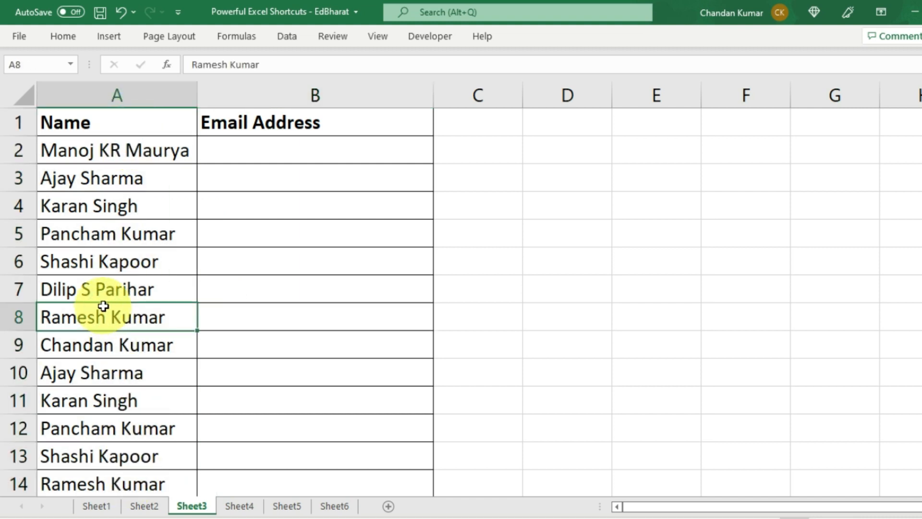
pyautogui.click(262, 287)
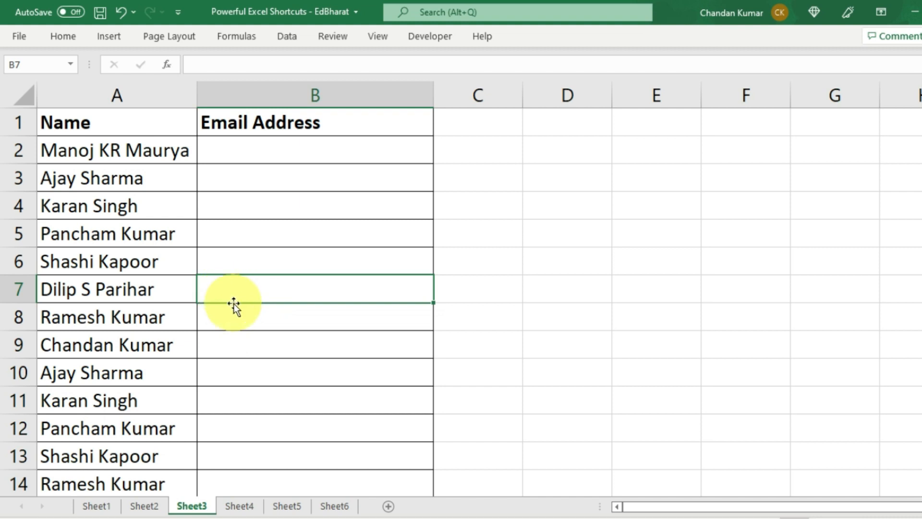
pyautogui.click(219, 290)
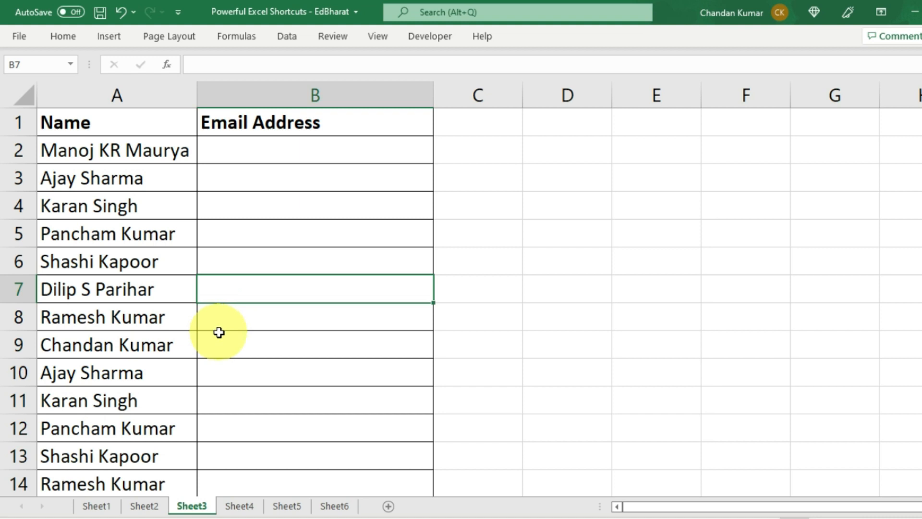
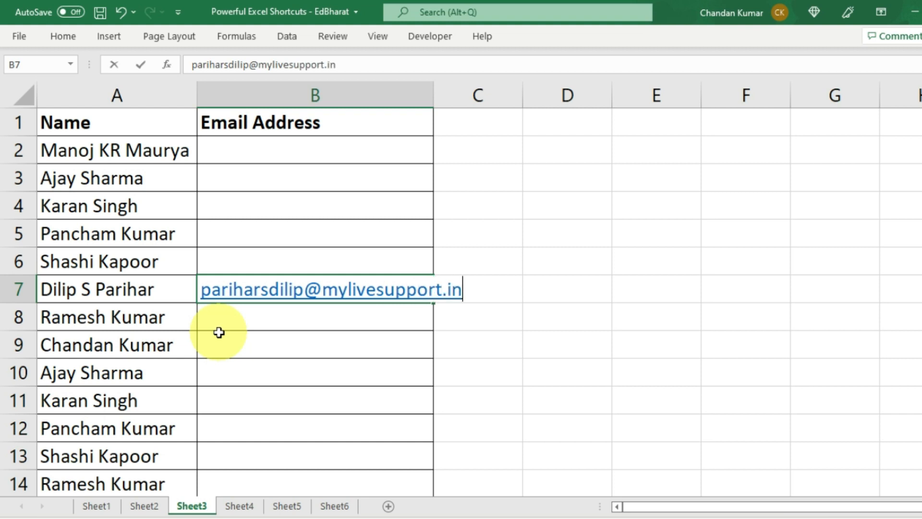
pyautogui.press('Return')
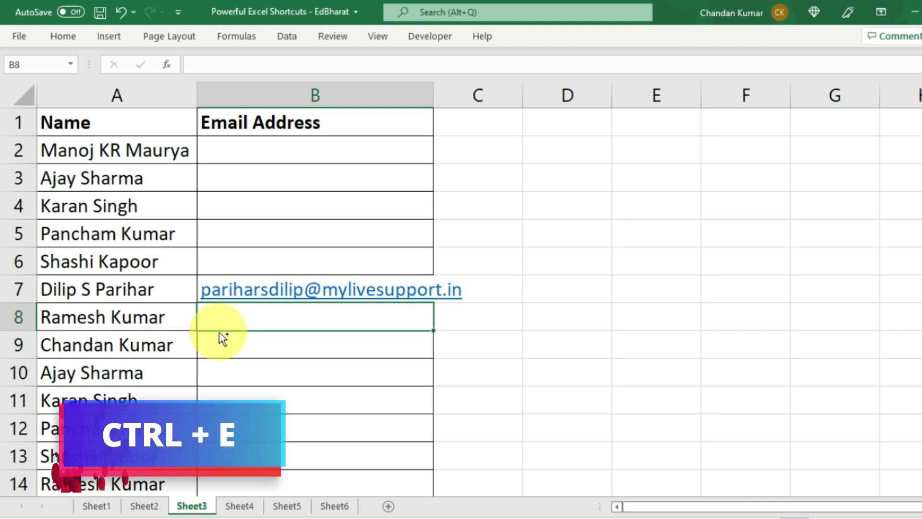
pyautogui.hotkey('ctrl', 'e')
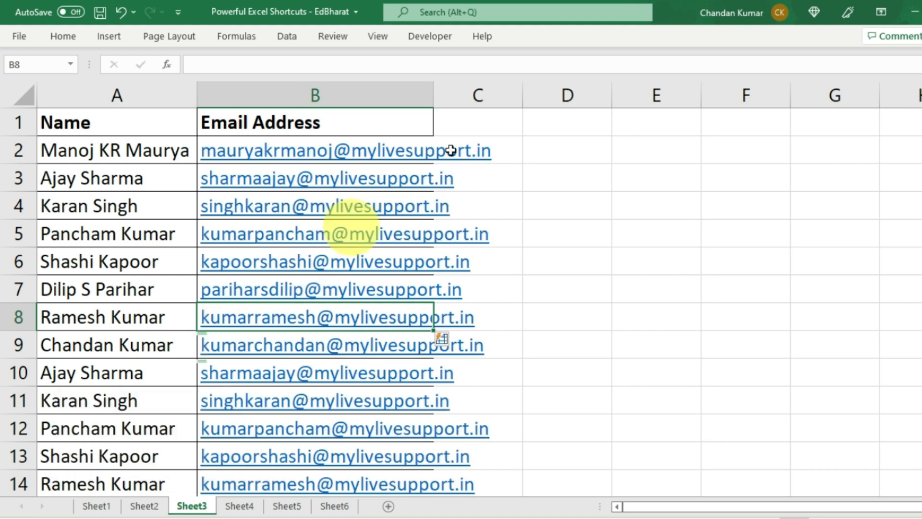
pyautogui.doubleClick(431, 95)
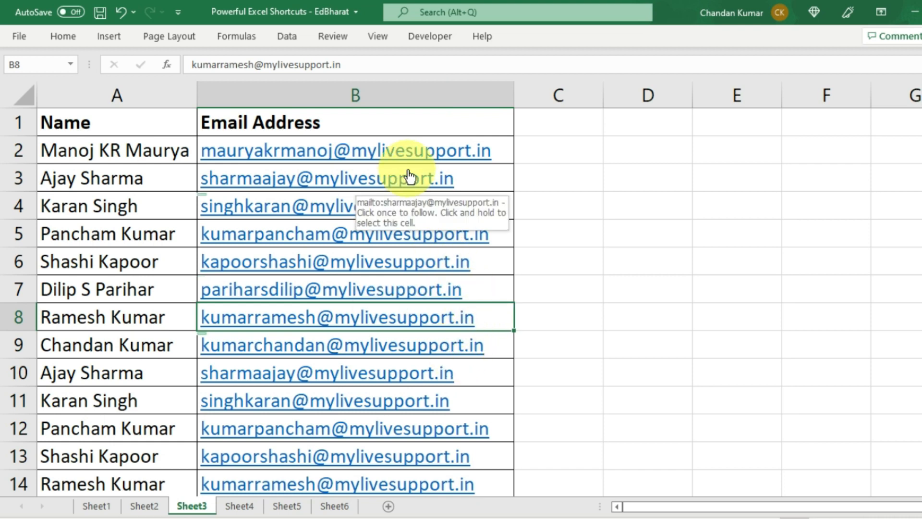
pyautogui.click(121, 370)
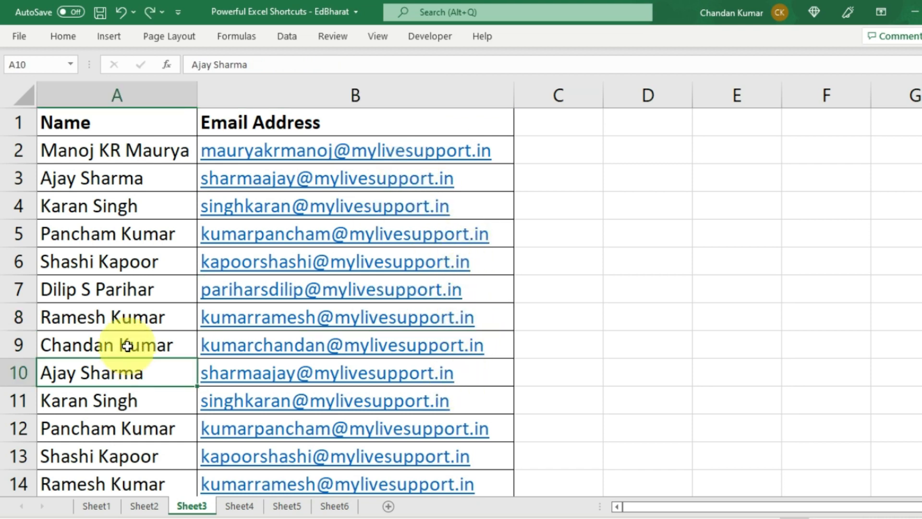
# - On Sheet4, look over the badly capitalised names listed in column A
pyautogui.click(239, 506)
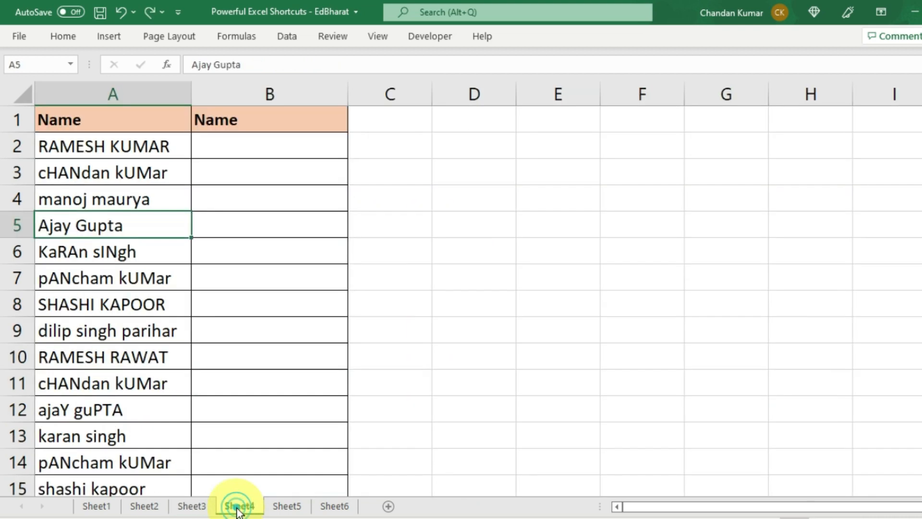
pyautogui.moveTo(137, 147); pyautogui.dragTo(130, 422)
pyautogui.scroll(2, 132, 404)
pyautogui.click(146, 222)
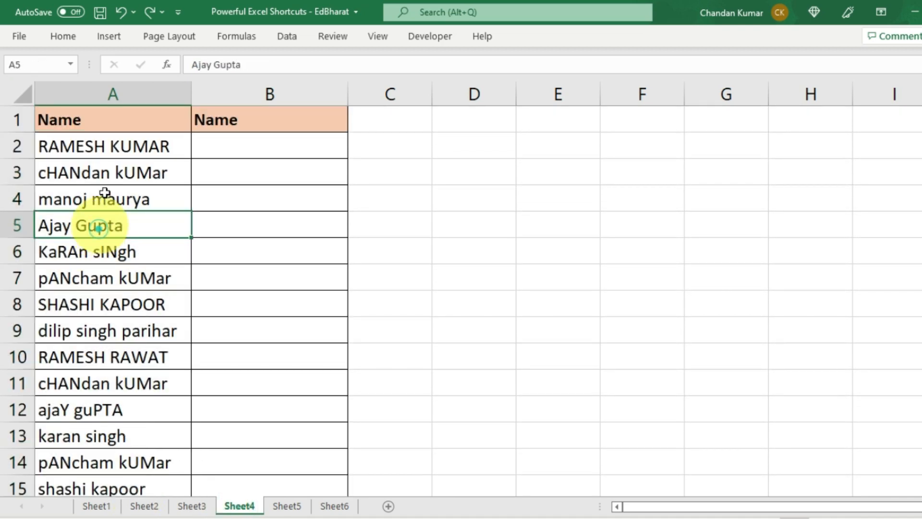
pyautogui.click(100, 147)
pyautogui.click(73, 175)
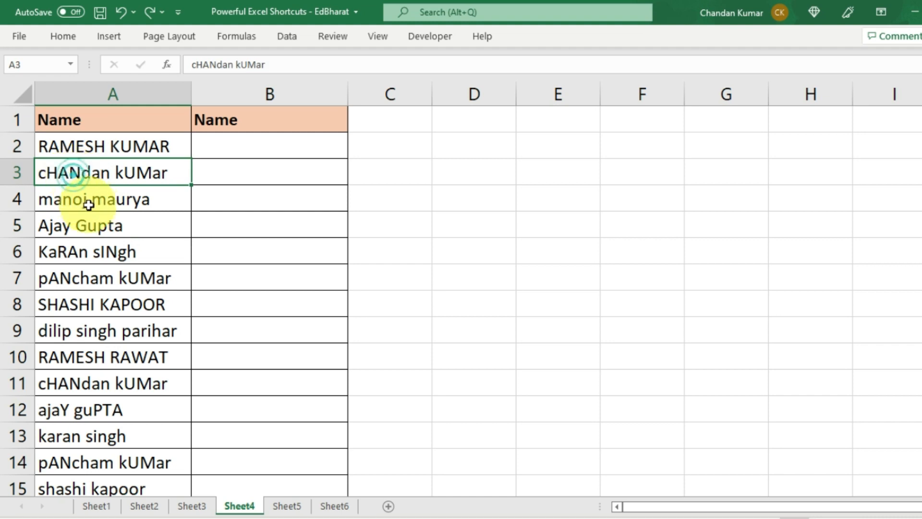
pyautogui.click(96, 200)
pyautogui.click(102, 226)
# - Type the proper-case version of A4's name into B4, then Flash Fill column B with Ctrl+E
pyautogui.click(144, 145)
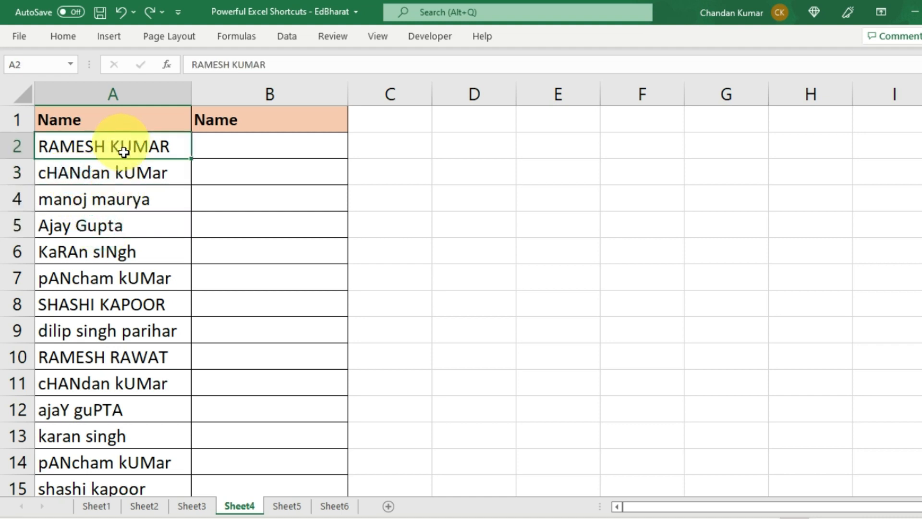
pyautogui.moveTo(129, 145); pyautogui.dragTo(121, 491)
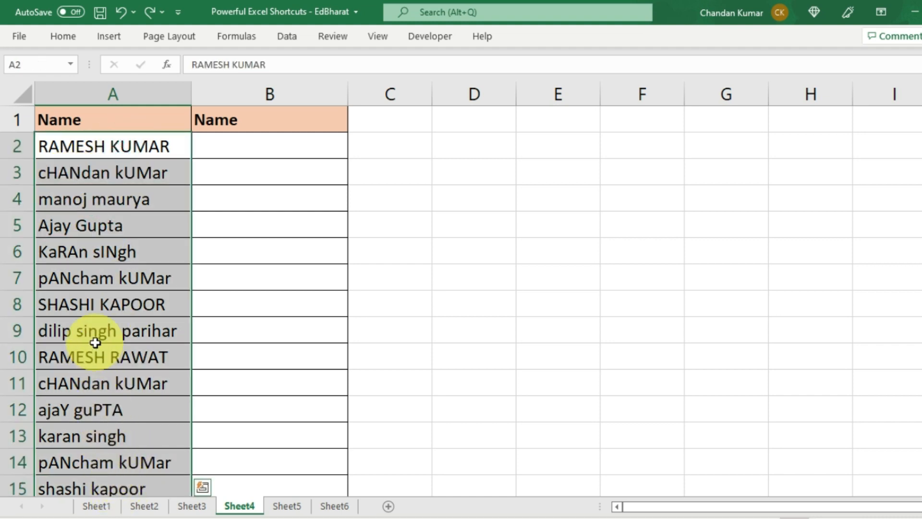
pyautogui.scroll(-2, 96, 343)
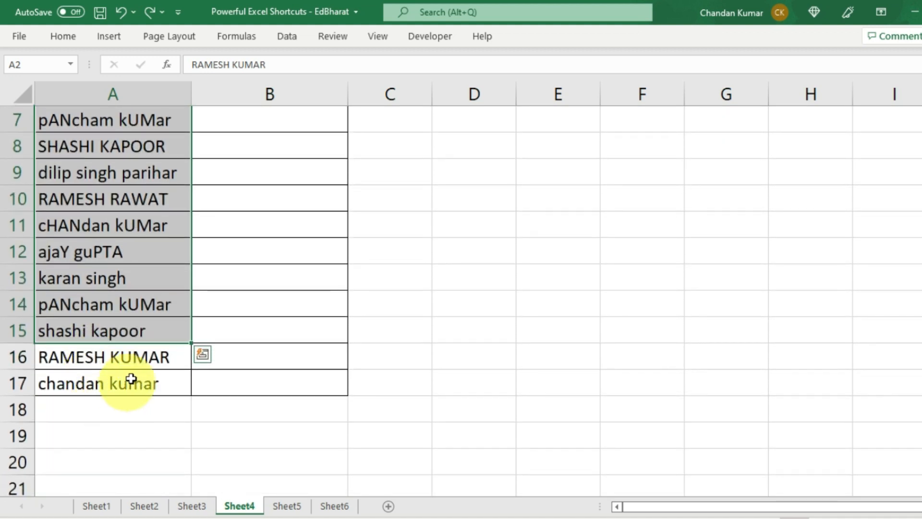
pyautogui.scroll(2, 120, 336)
pyautogui.click(109, 227)
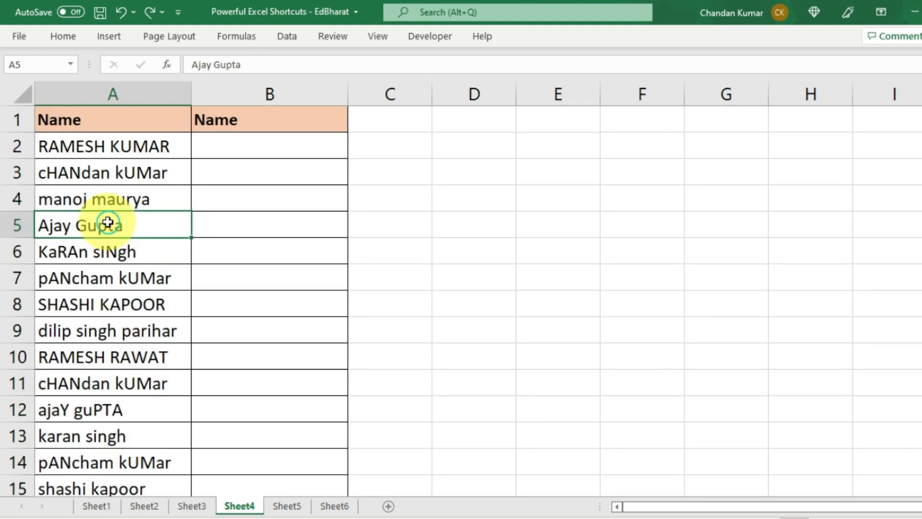
pyautogui.click(138, 200)
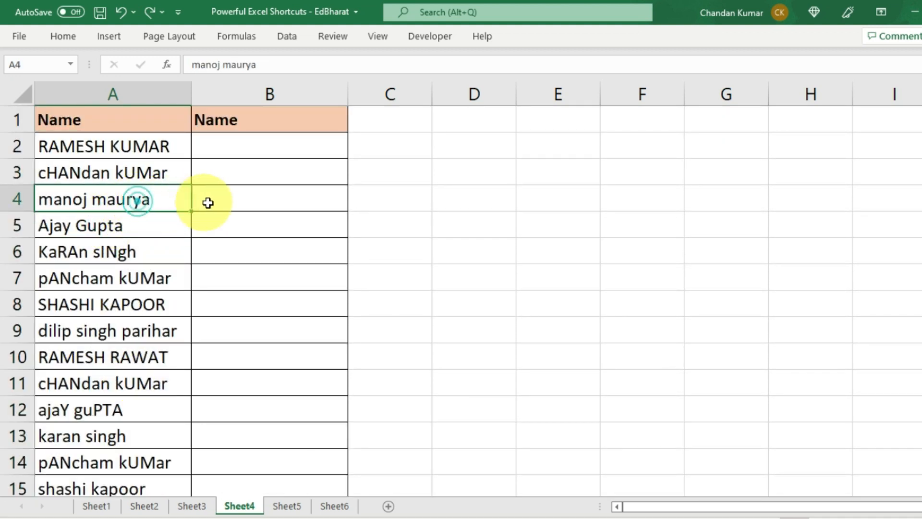
pyautogui.click(246, 206)
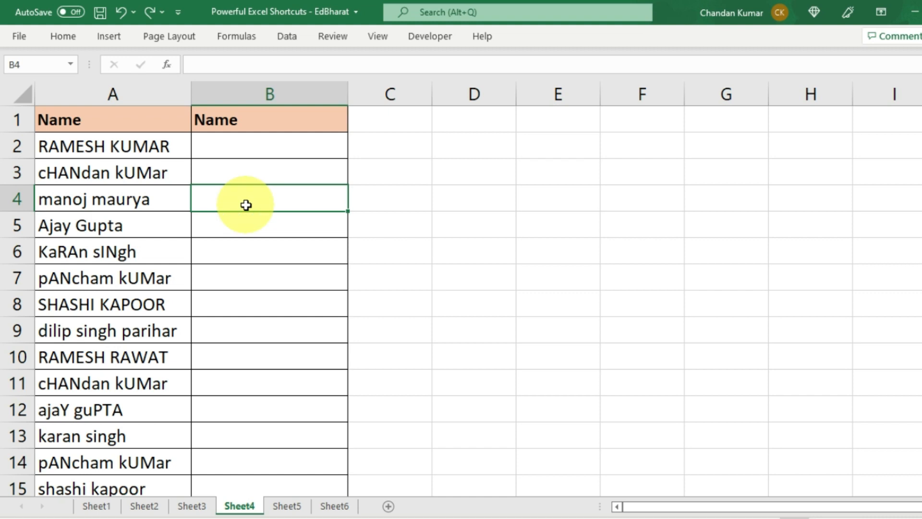
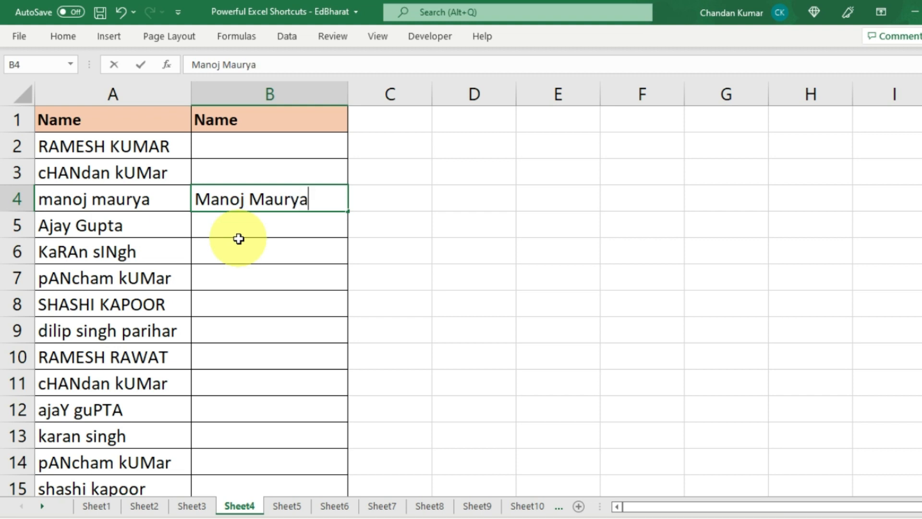
pyautogui.press('Return')
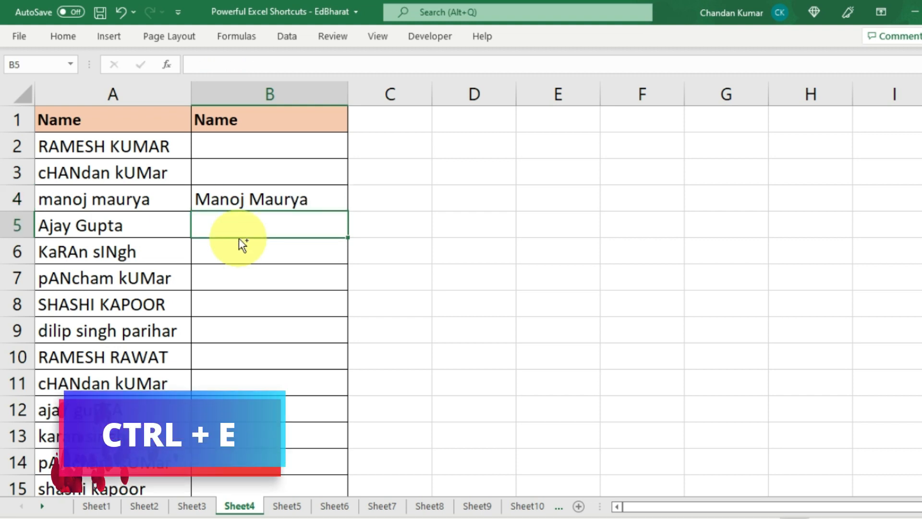
pyautogui.hotkey('ctrl', 'e')
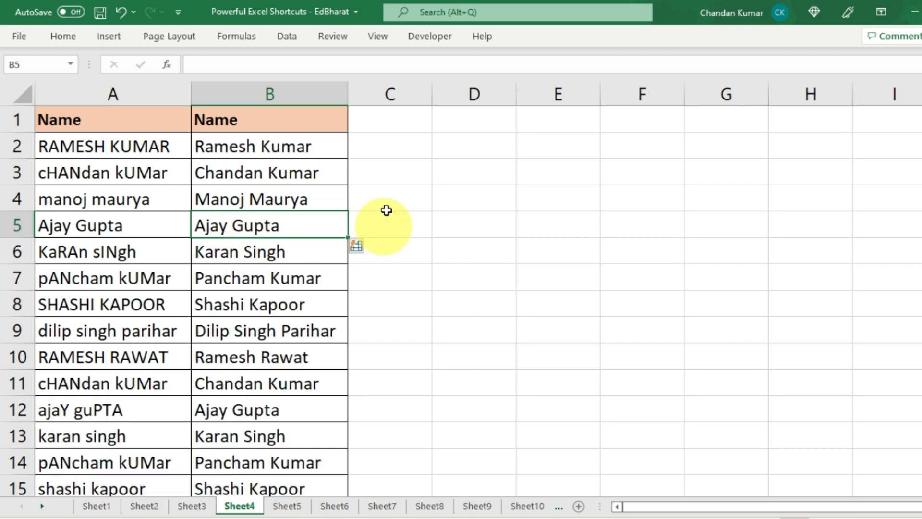
# - Check the corrected names in column B down to B10
pyautogui.moveTo(303, 140); pyautogui.dragTo(334, 428)
pyautogui.scroll(1, 321, 313)
pyautogui.scroll(1, 321, 314)
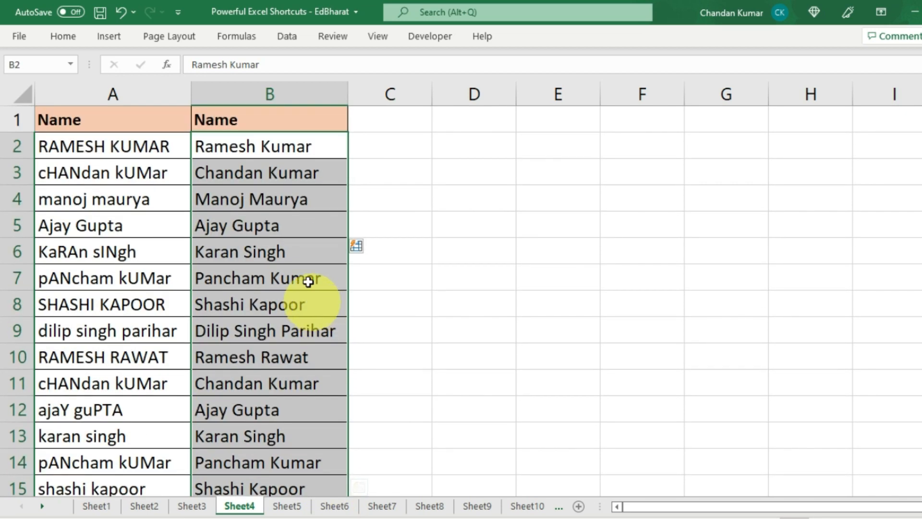
pyautogui.click(305, 276)
pyautogui.click(307, 308)
pyautogui.click(306, 337)
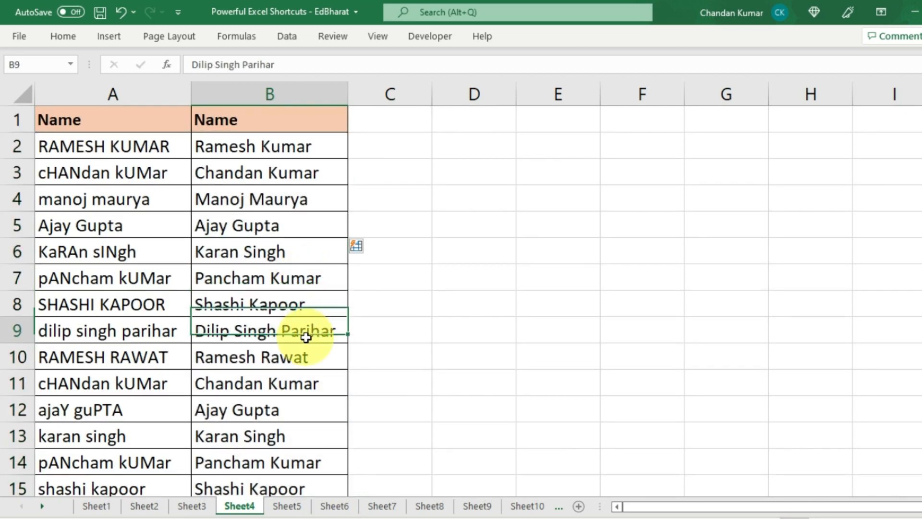
pyautogui.click(297, 367)
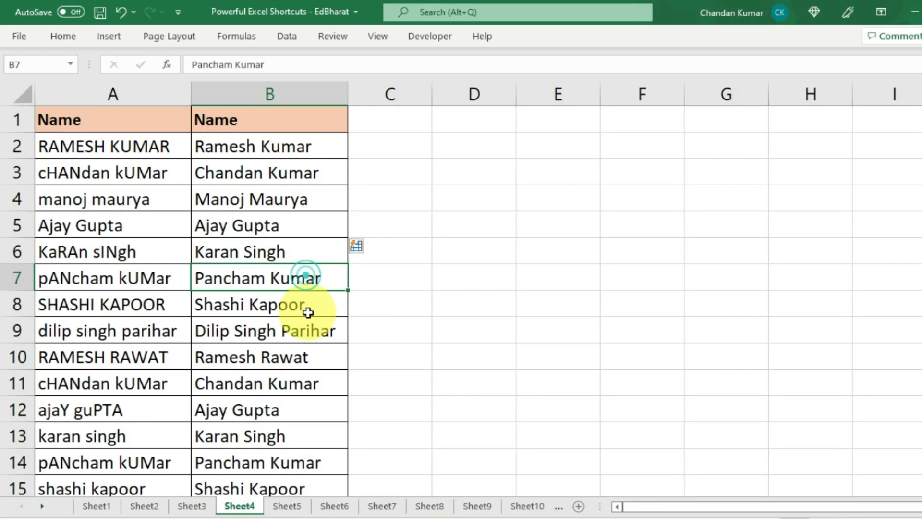
pyautogui.click(304, 309)
pyautogui.click(306, 337)
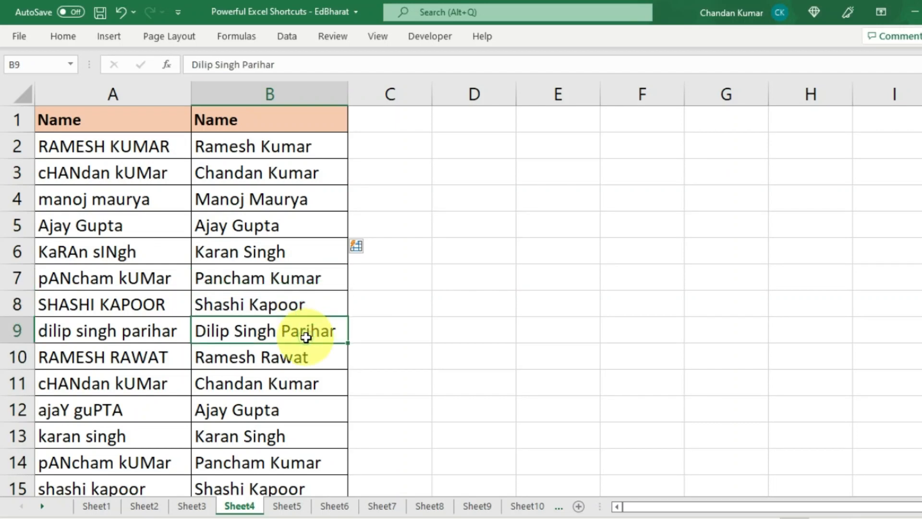
pyautogui.click(297, 366)
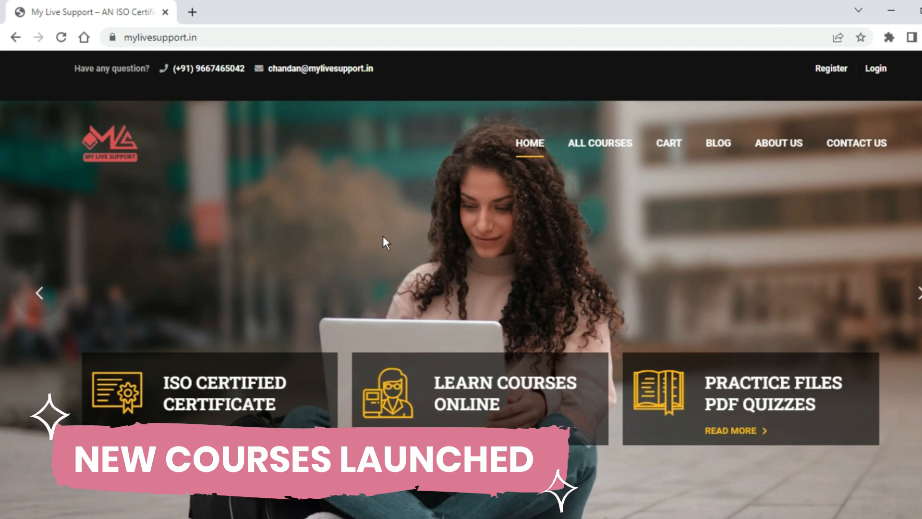
# - Scroll the My Live Support homepage and go to the All Courses page
pyautogui.scroll(-10, 383, 242)
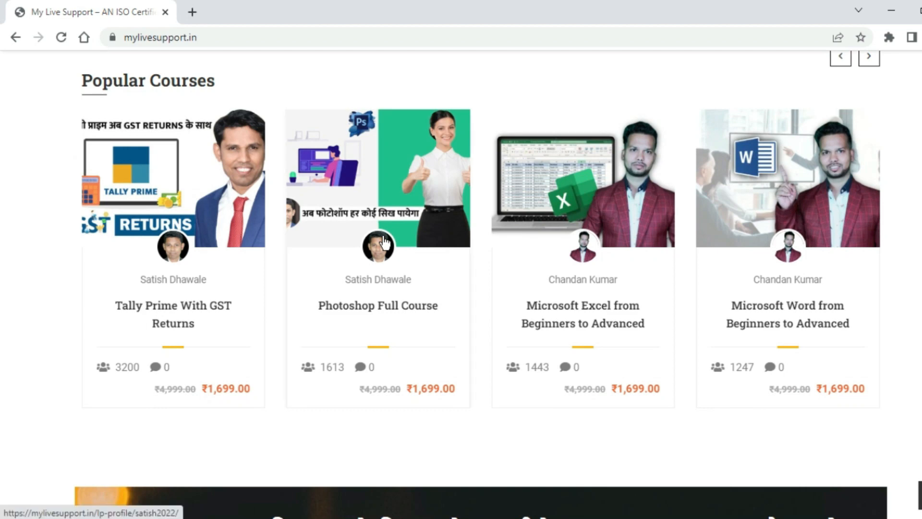
pyautogui.scroll(-4, 385, 241)
pyautogui.scroll(15, 387, 245)
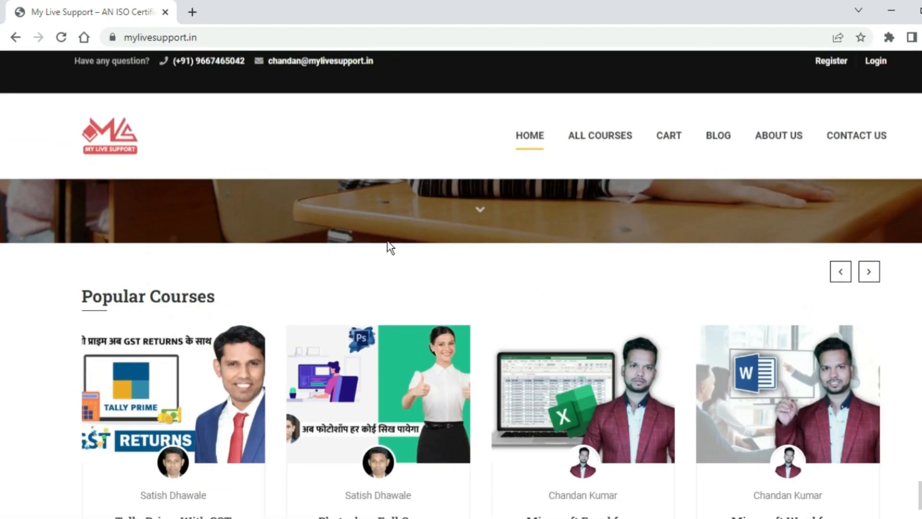
pyautogui.click(222, 39)
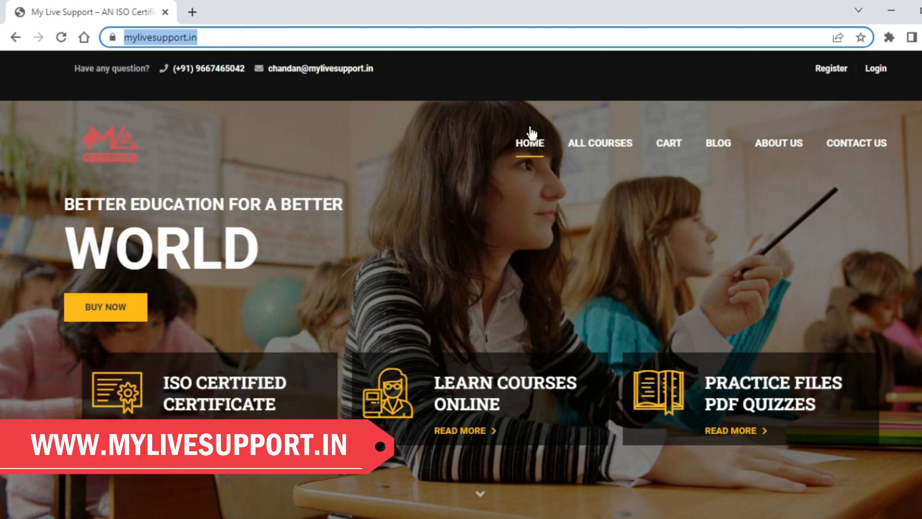
pyautogui.click(629, 143)
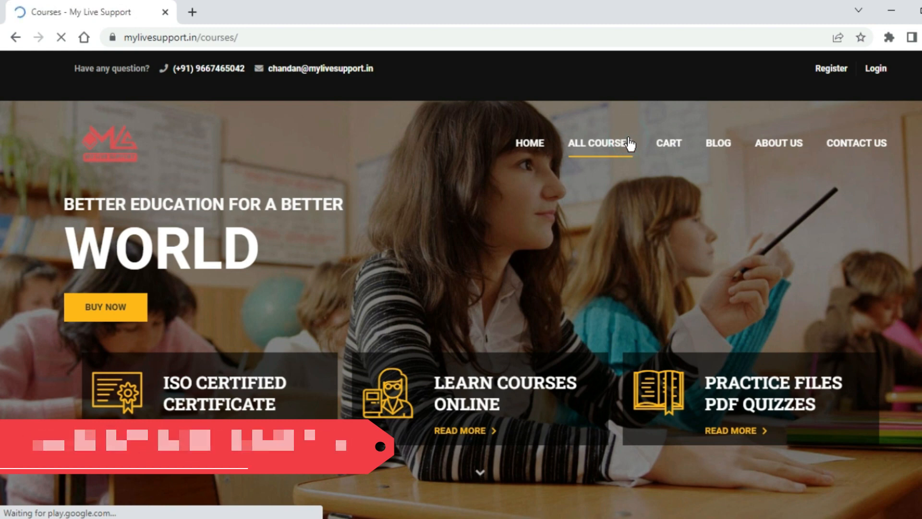
# - Browse to page 2 of the course catalogue and scroll through its course cards
pyautogui.scroll(-5, 438, 317)
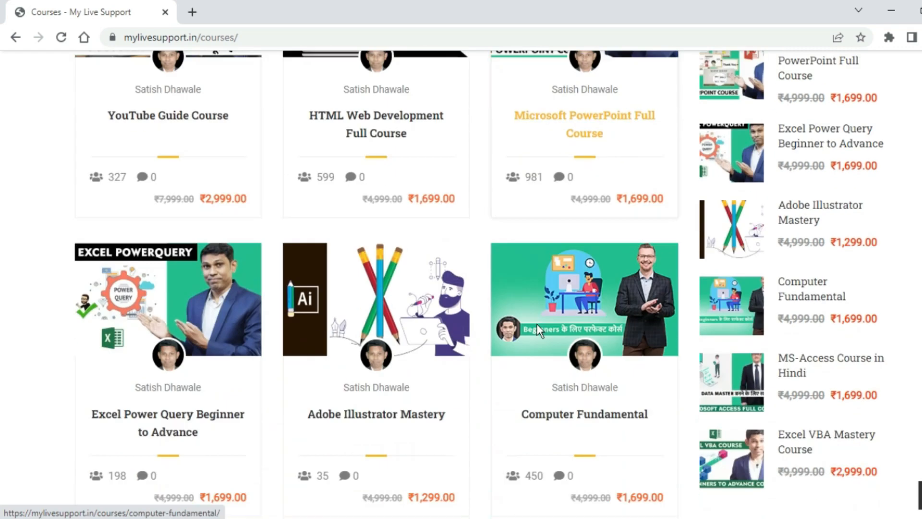
pyautogui.scroll(-5, 586, 321)
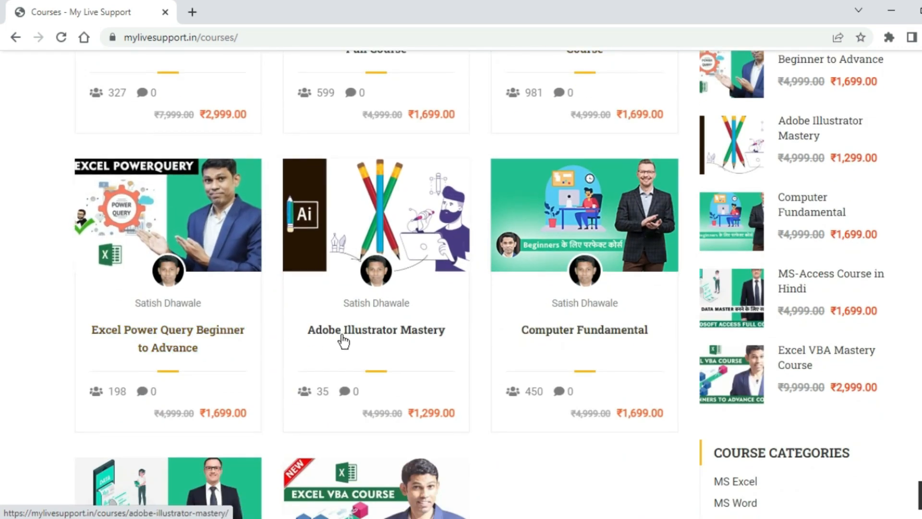
pyautogui.scroll(-5, 594, 342)
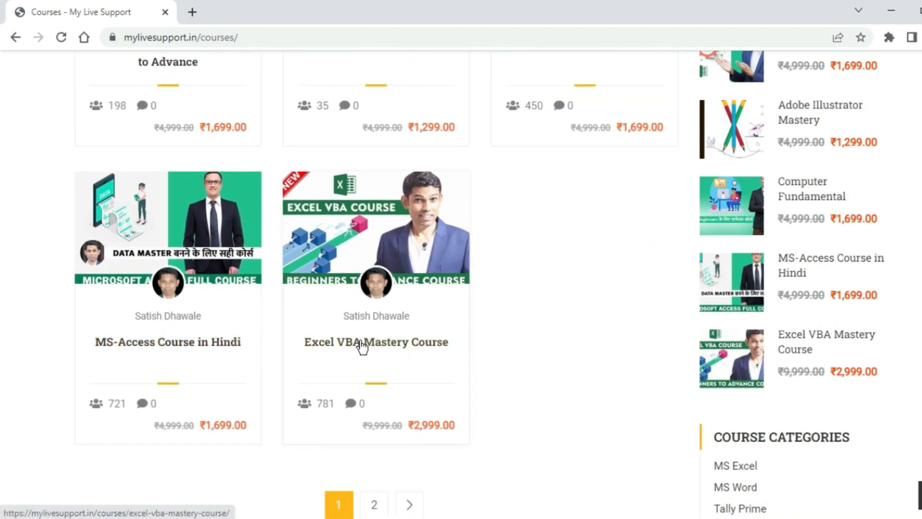
pyautogui.click(374, 504)
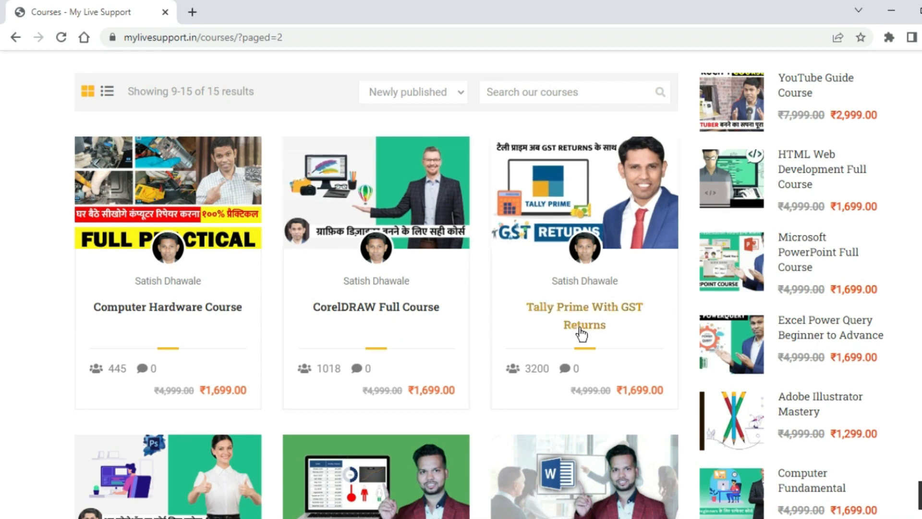
pyautogui.scroll(-6, 169, 439)
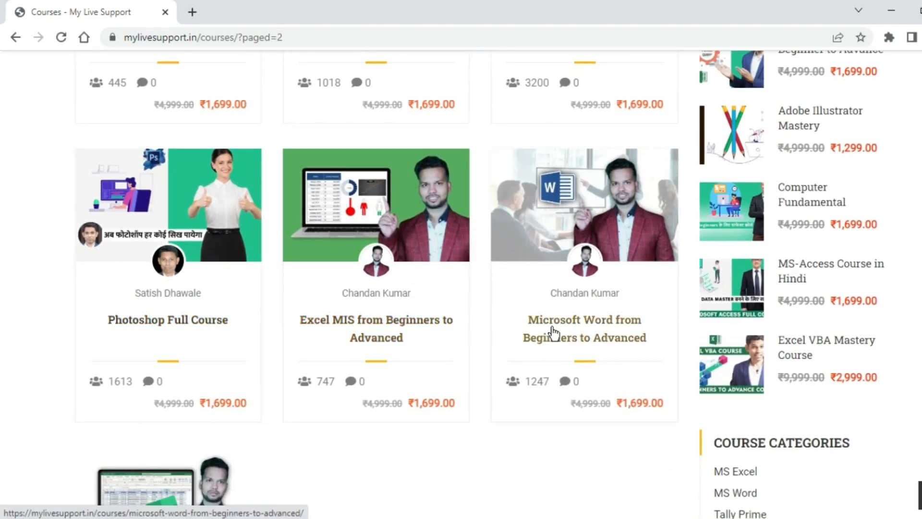
pyautogui.scroll(-1, 452, 366)
pyautogui.scroll(-4, 451, 366)
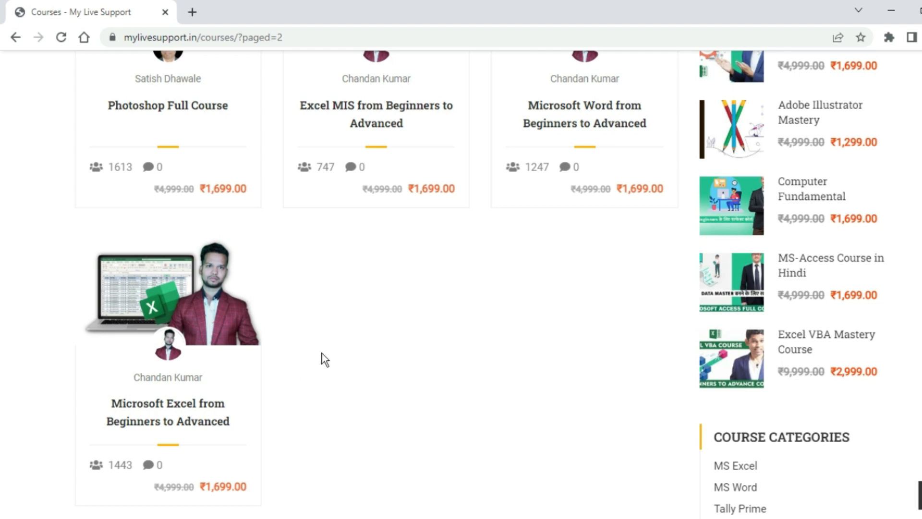
pyautogui.scroll(-2, 512, 288)
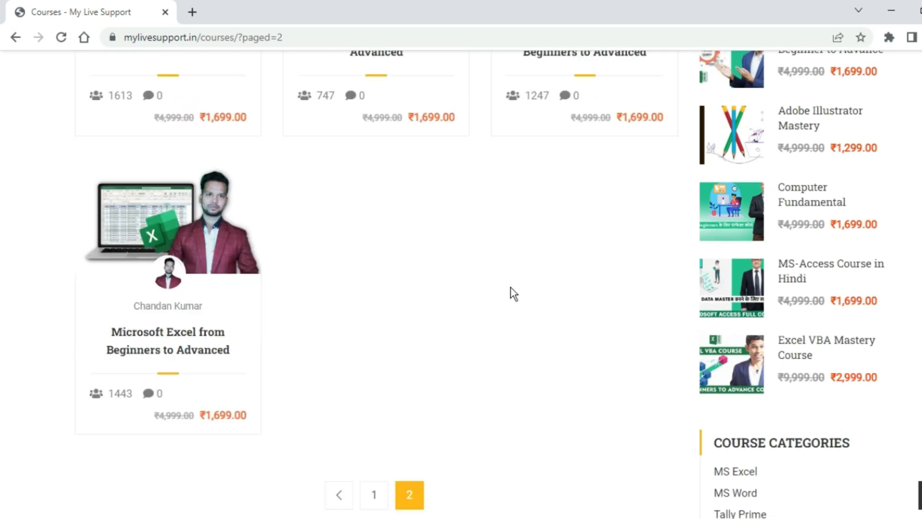
pyautogui.scroll(8, 511, 287)
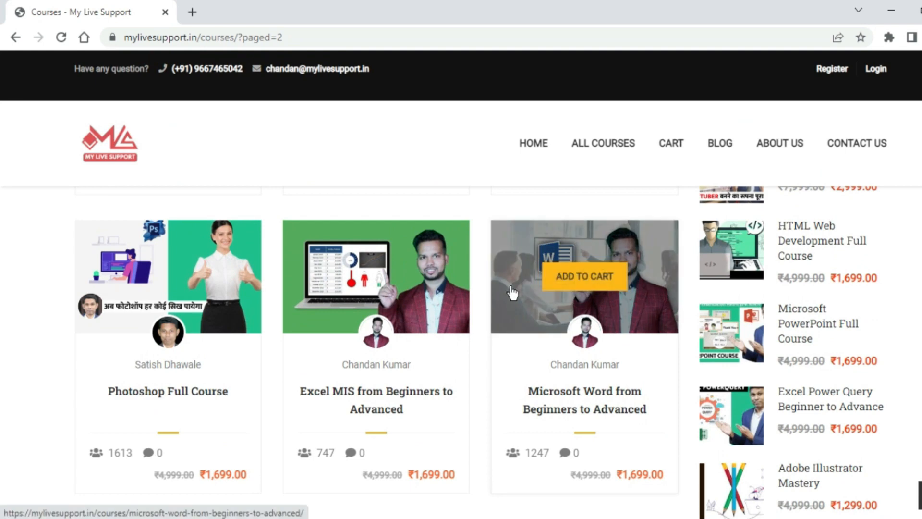
pyautogui.scroll(8, 430, 280)
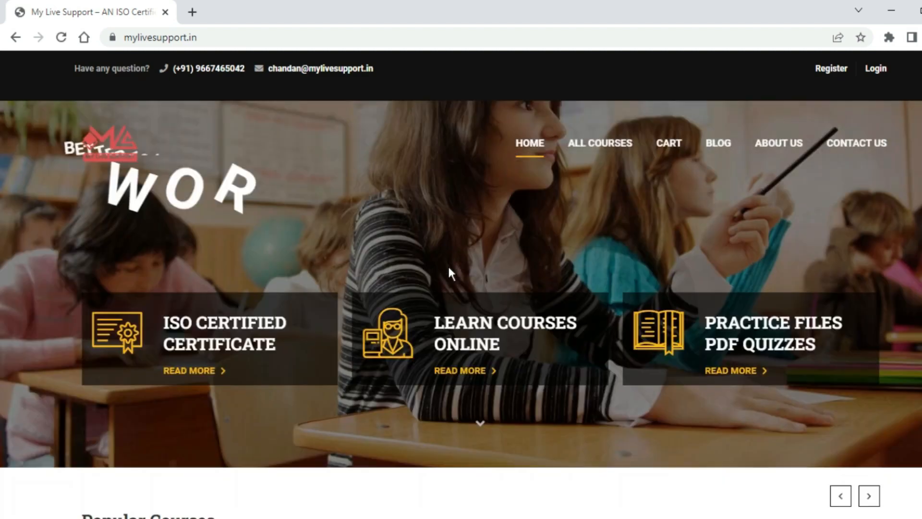
pyautogui.scroll(-5, 449, 271)
pyautogui.scroll(-5, 450, 271)
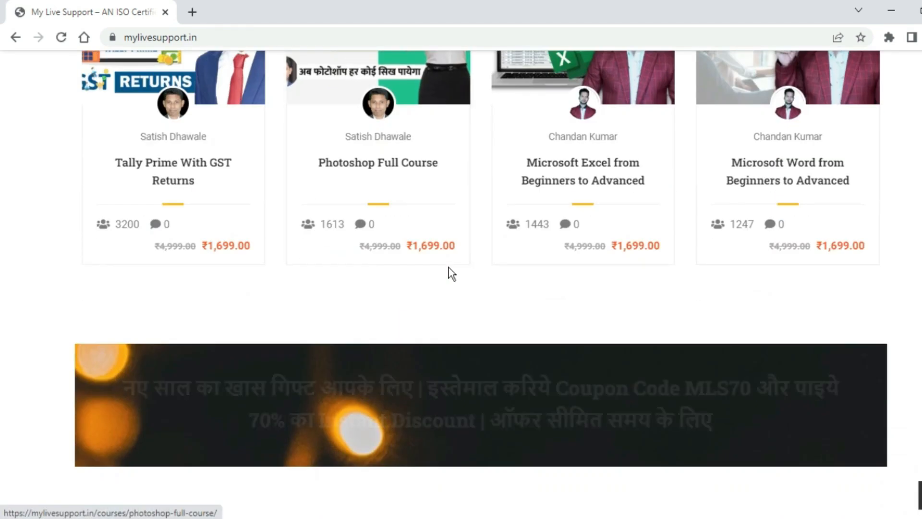
pyautogui.scroll(-3, 449, 268)
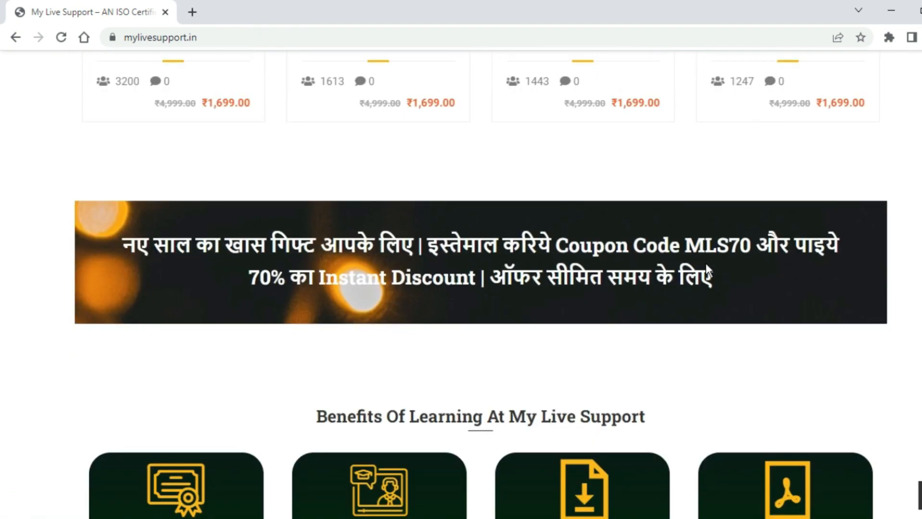
pyautogui.moveTo(680, 245); pyautogui.dragTo(751, 246)
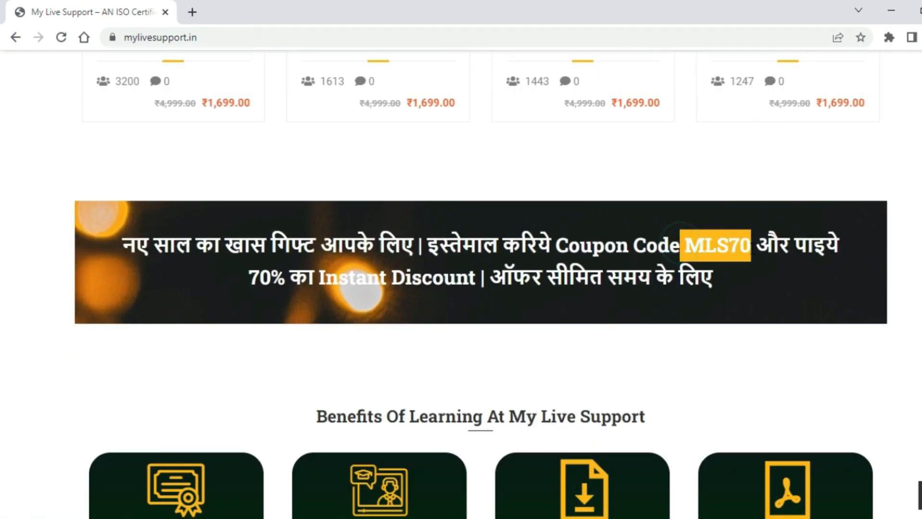
pyautogui.click(753, 248)
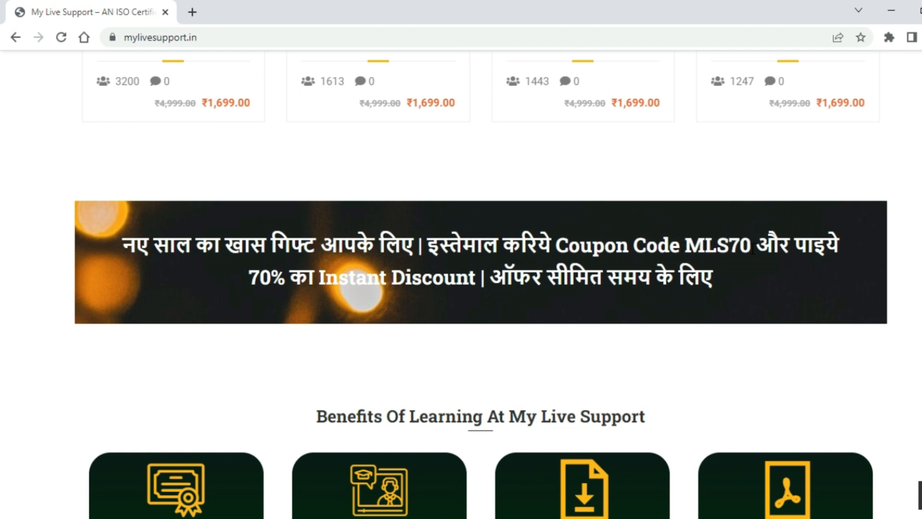
pyautogui.moveTo(685, 246); pyautogui.dragTo(750, 246)
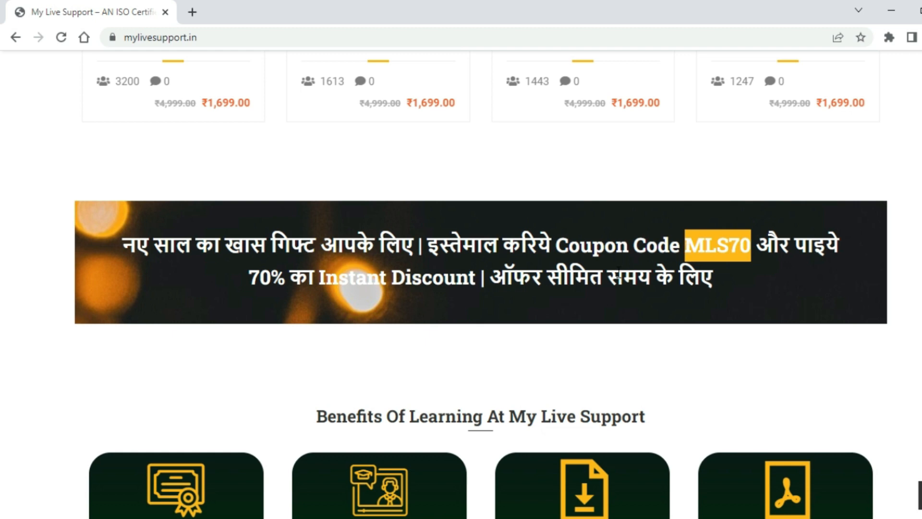
pyautogui.click(247, 280)
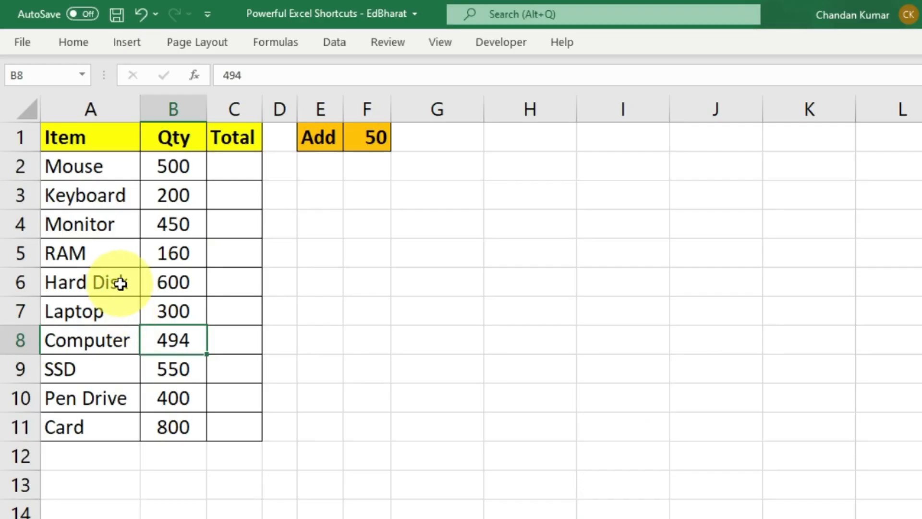
# - Point out the Item, Qty and Total table and the Add value 50 in F1
pyautogui.moveTo(81, 132); pyautogui.dragTo(239, 423)
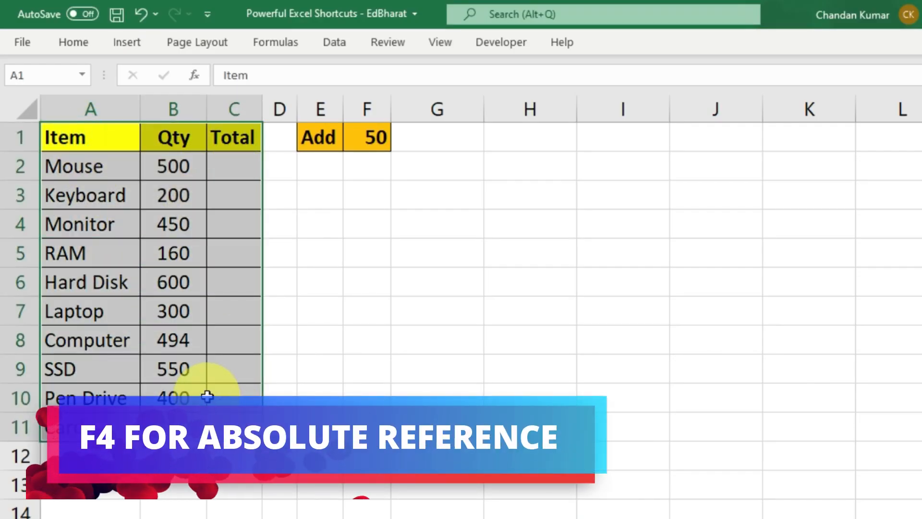
pyautogui.click(209, 391)
pyautogui.moveTo(172, 163); pyautogui.dragTo(174, 424)
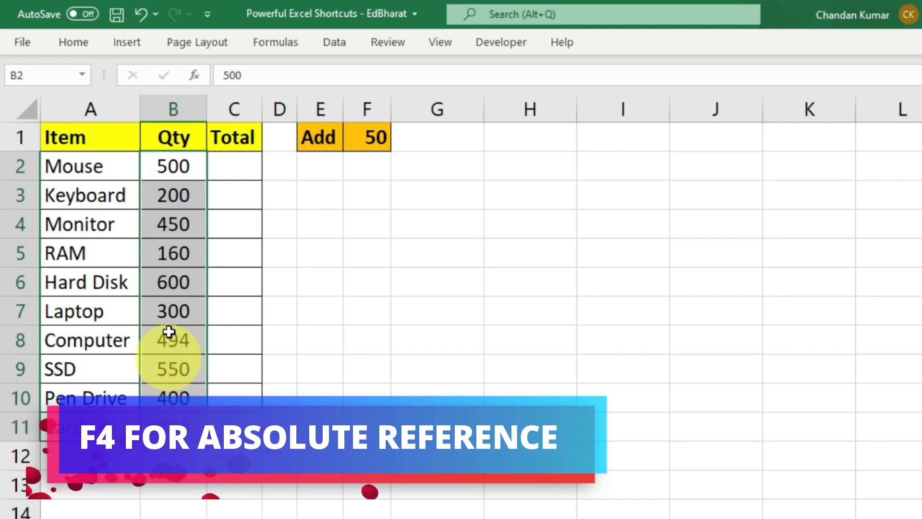
pyautogui.click(363, 145)
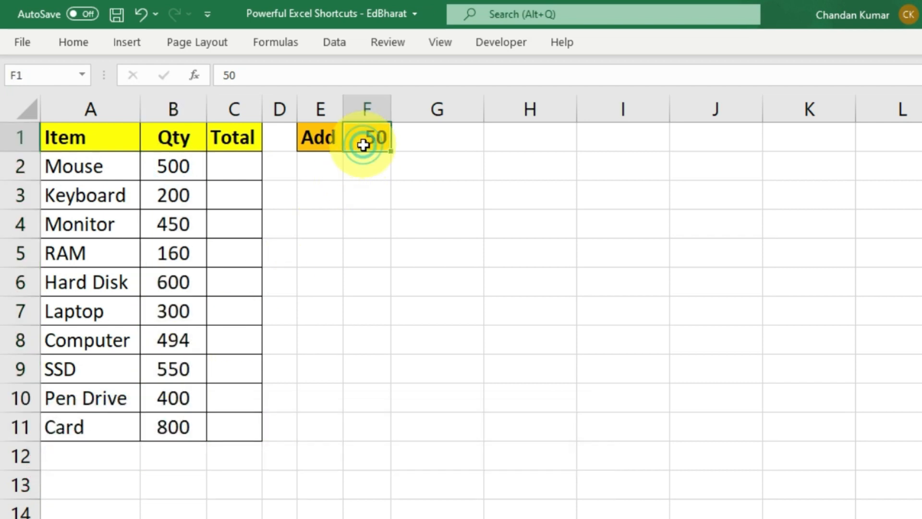
# - Enter the formula =B2+F1 in C2 for the Mouse total
pyautogui.click(233, 169)
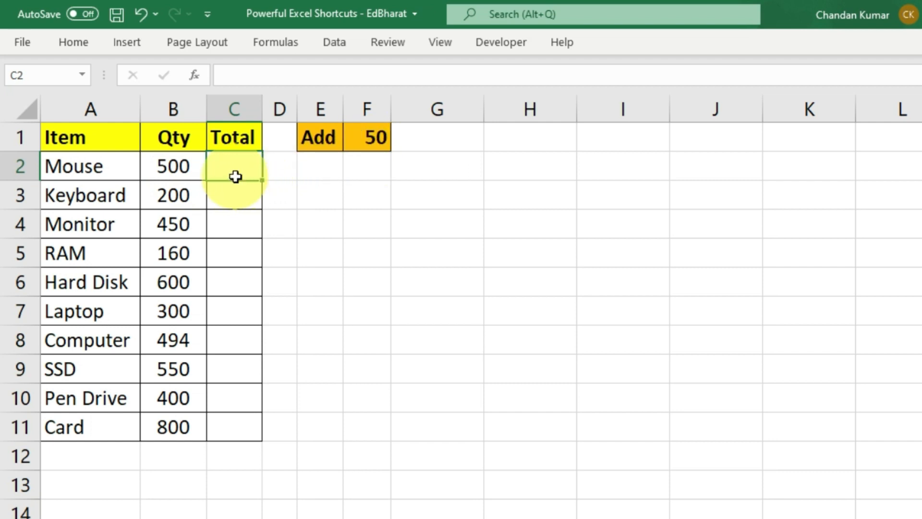
pyautogui.write('=')
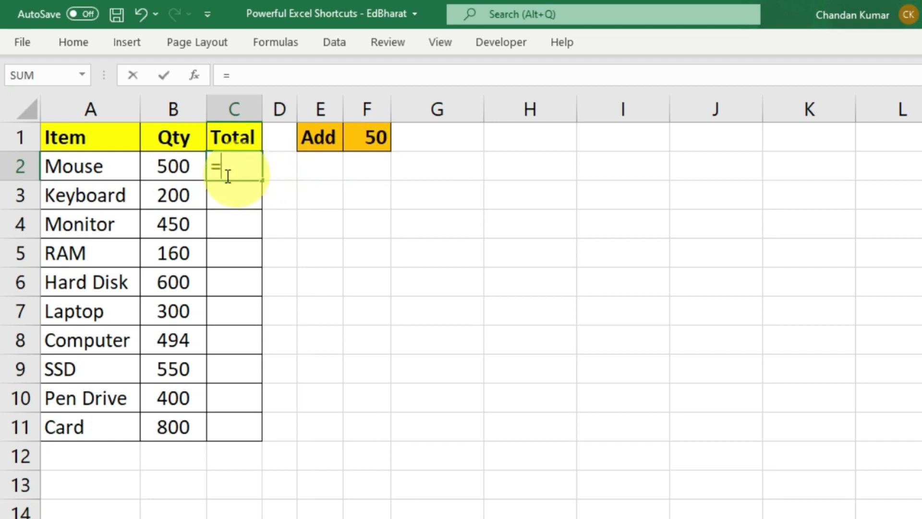
pyautogui.click(170, 168)
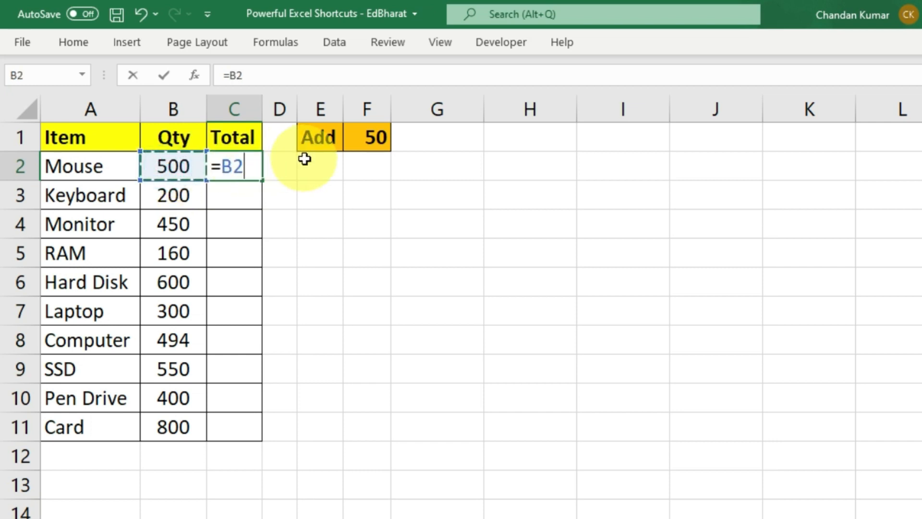
pyautogui.write('+')
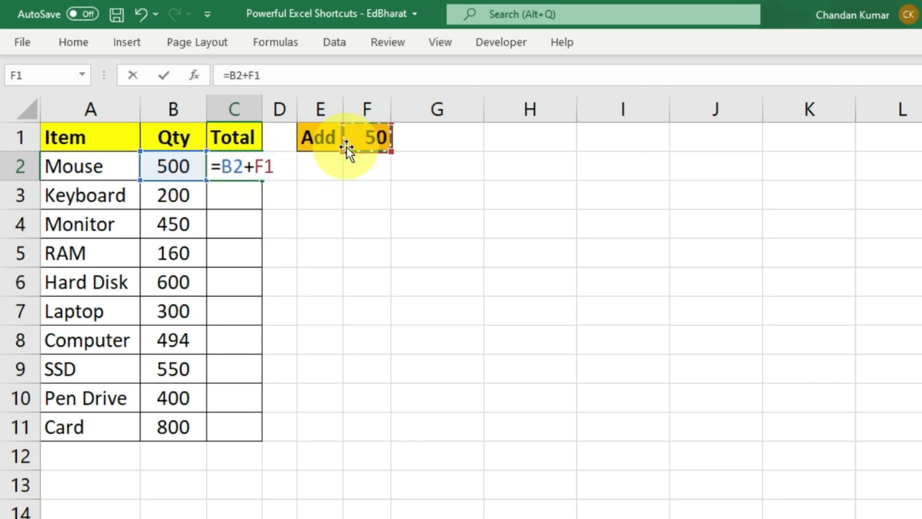
pyautogui.press('Return')
pyautogui.click(226, 168)
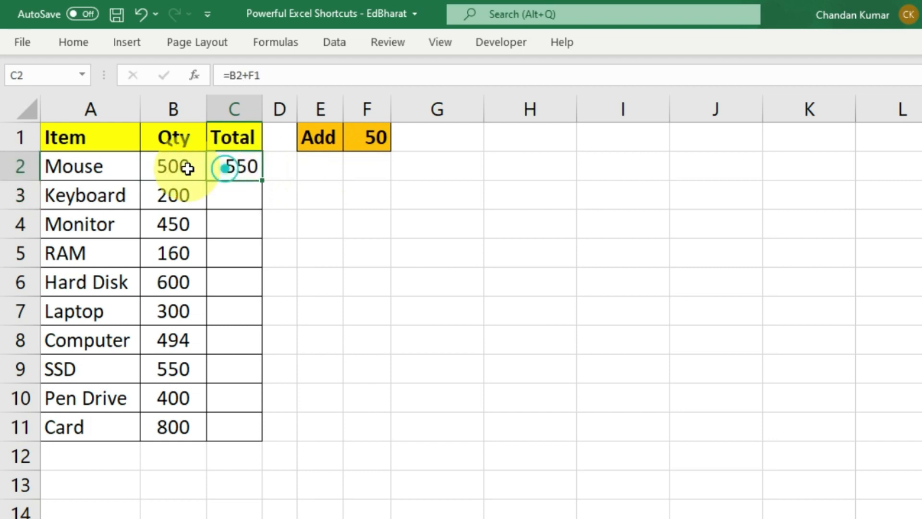
pyautogui.click(185, 168)
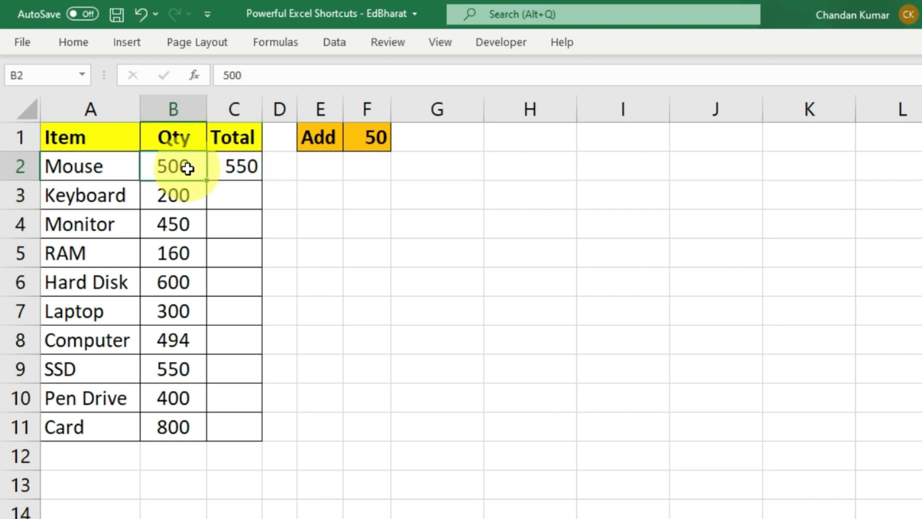
pyautogui.click(241, 168)
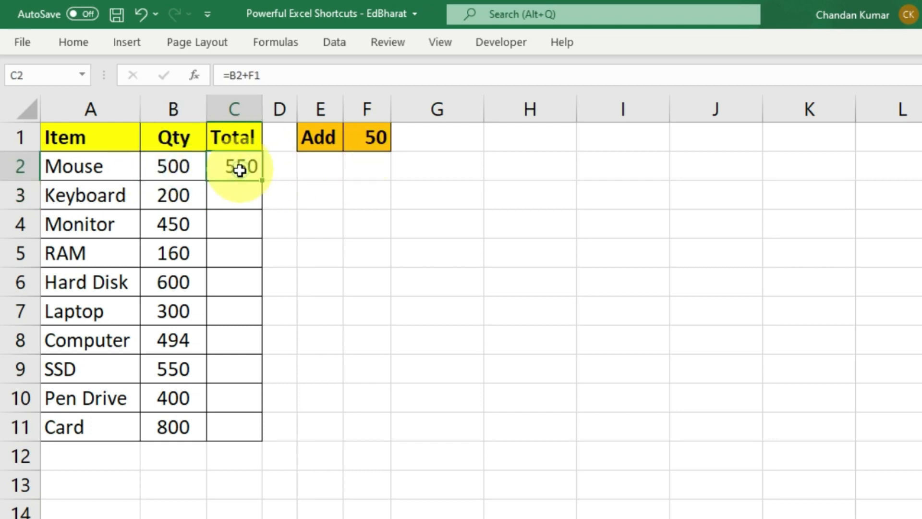
# - Copy the total formula down to C11 and inspect which cells C6's formula uses
pyautogui.doubleClick(264, 181)
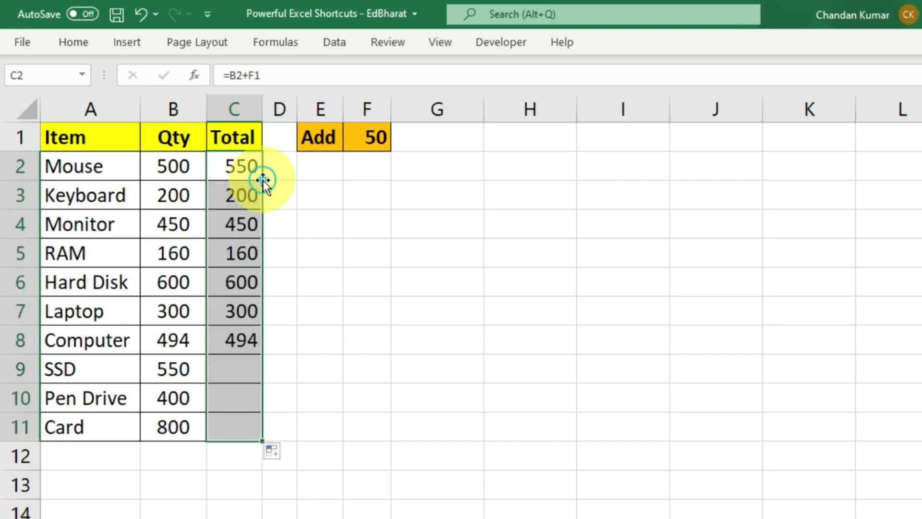
pyautogui.click(232, 403)
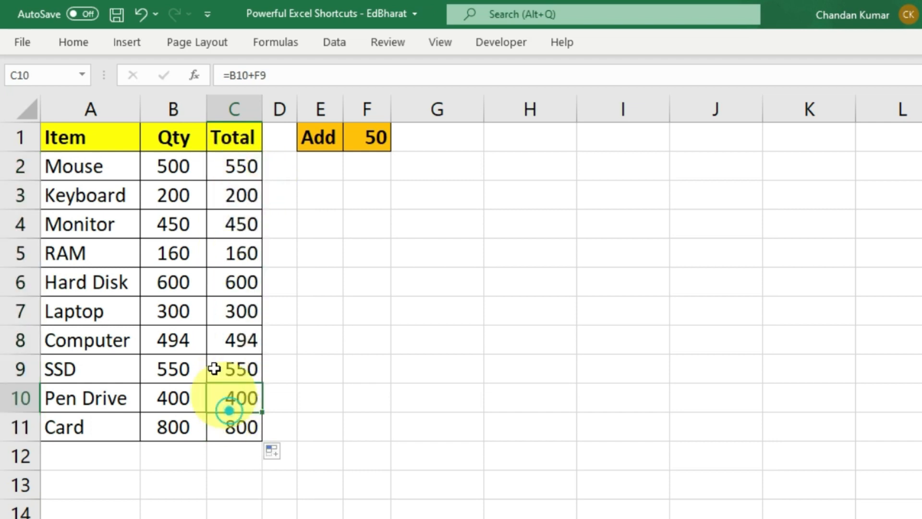
pyautogui.moveTo(185, 196); pyautogui.dragTo(238, 197)
pyautogui.moveTo(203, 223); pyautogui.dragTo(238, 223)
pyautogui.moveTo(150, 255); pyautogui.dragTo(235, 253)
pyautogui.moveTo(179, 282); pyautogui.dragTo(227, 281)
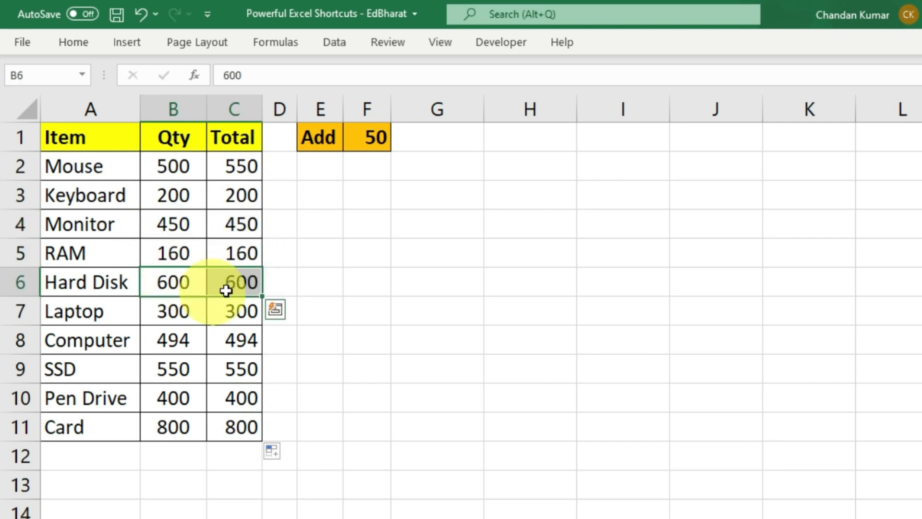
pyautogui.click(231, 289)
pyautogui.doubleClick(231, 289)
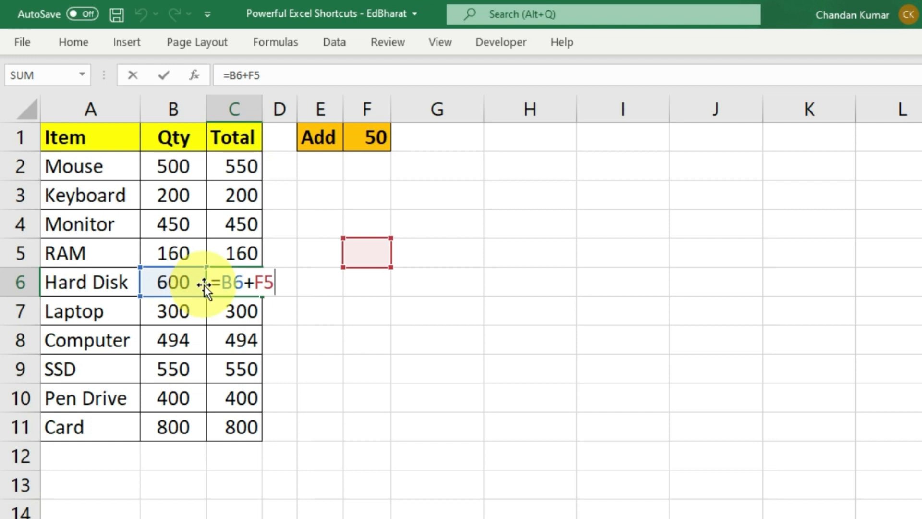
pyautogui.press('Escape')
# - Put 500 in F5 so the Hard Disk total in C6 becomes 1100
pyautogui.click(374, 251)
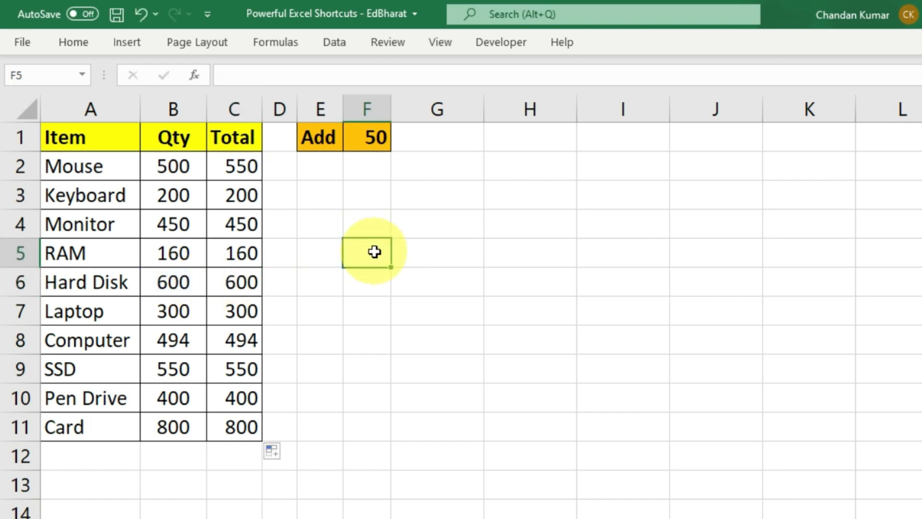
pyautogui.press('Return')
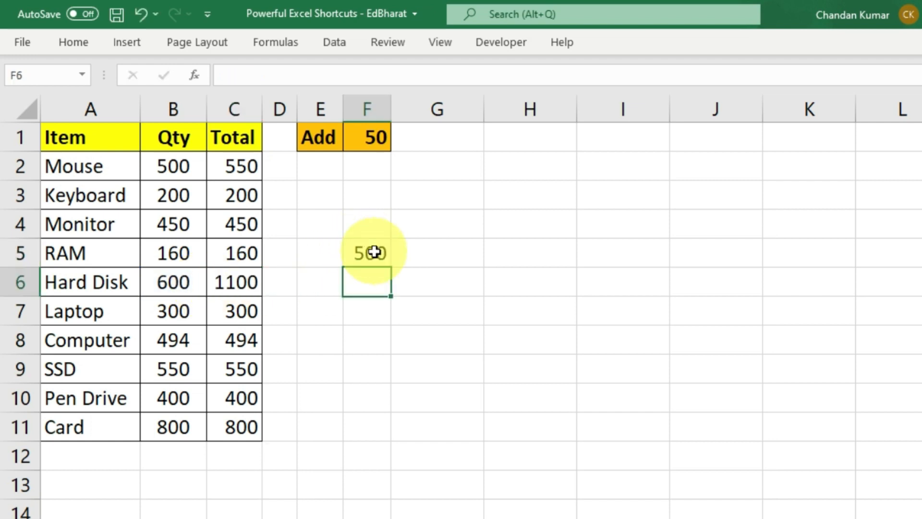
pyautogui.click(250, 284)
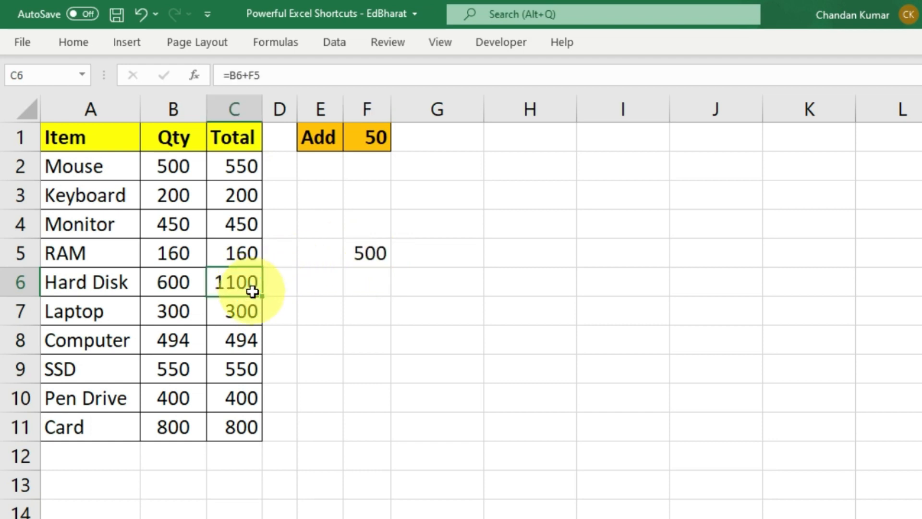
pyautogui.press('F2')
pyautogui.press('Escape')
pyautogui.moveTo(190, 165); pyautogui.dragTo(189, 432)
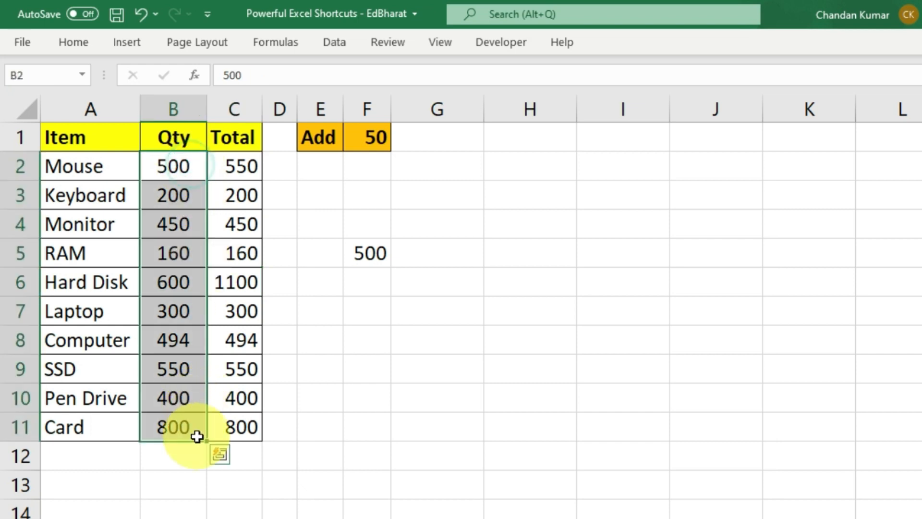
pyautogui.click(374, 146)
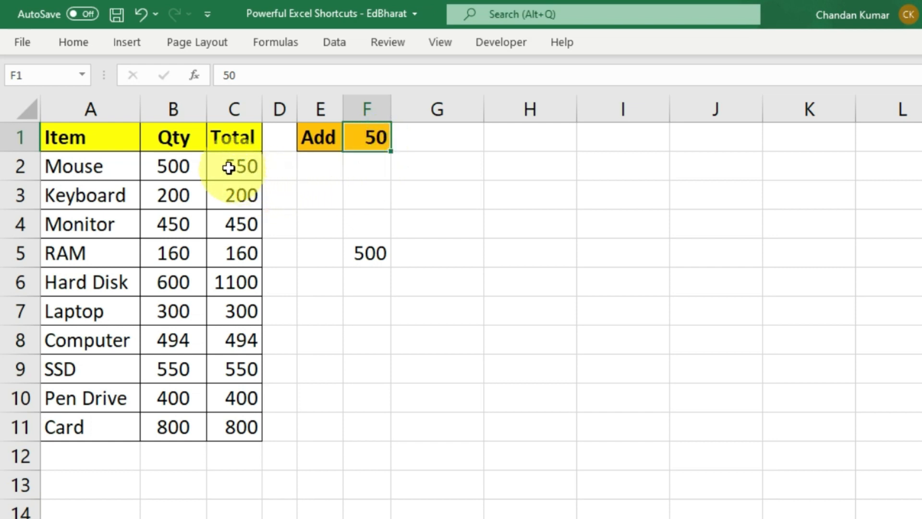
# - Clear C2:C11 and enter =B2+$F$1 in C2, giving 550
pyautogui.moveTo(227, 165); pyautogui.dragTo(220, 421)
pyautogui.press('Delete')
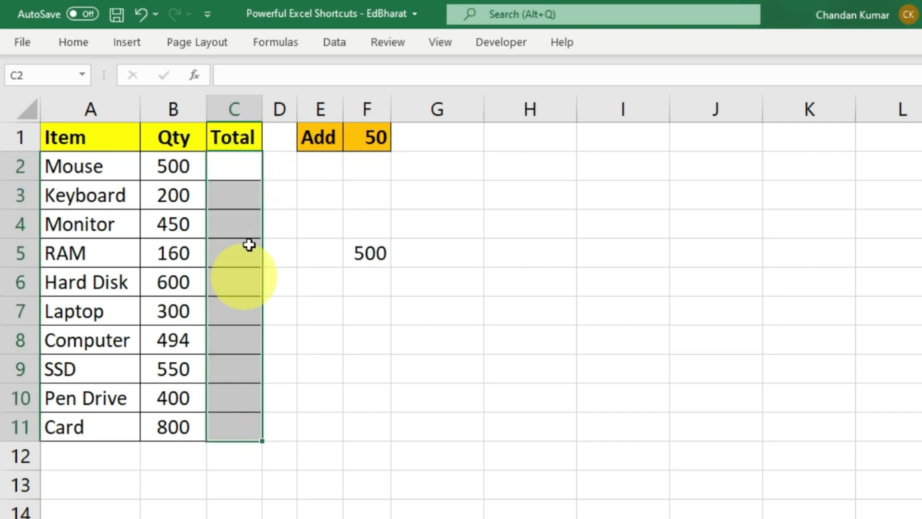
pyautogui.click(244, 159)
pyautogui.write('=')
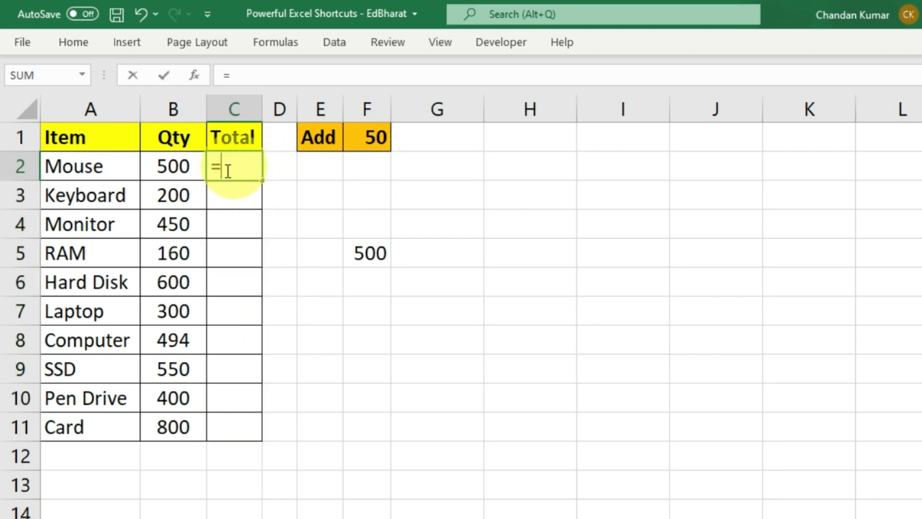
pyautogui.click(171, 174)
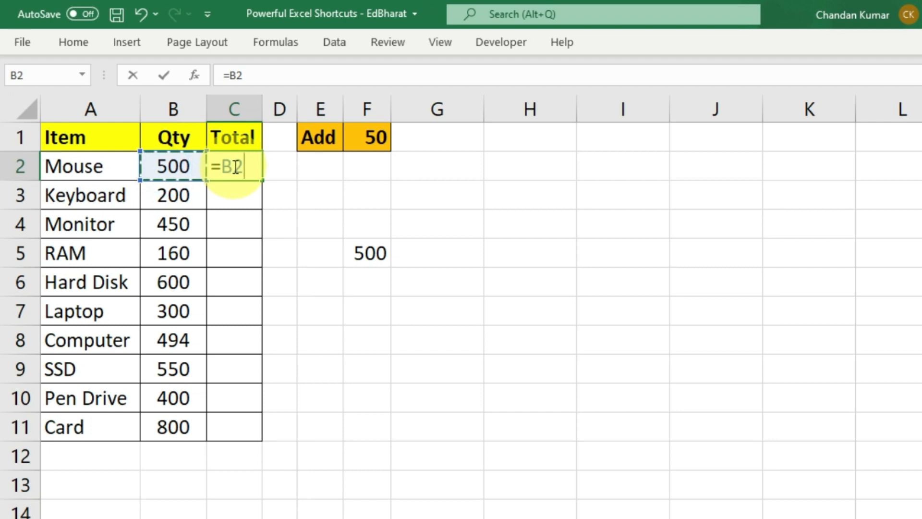
pyautogui.write('+')
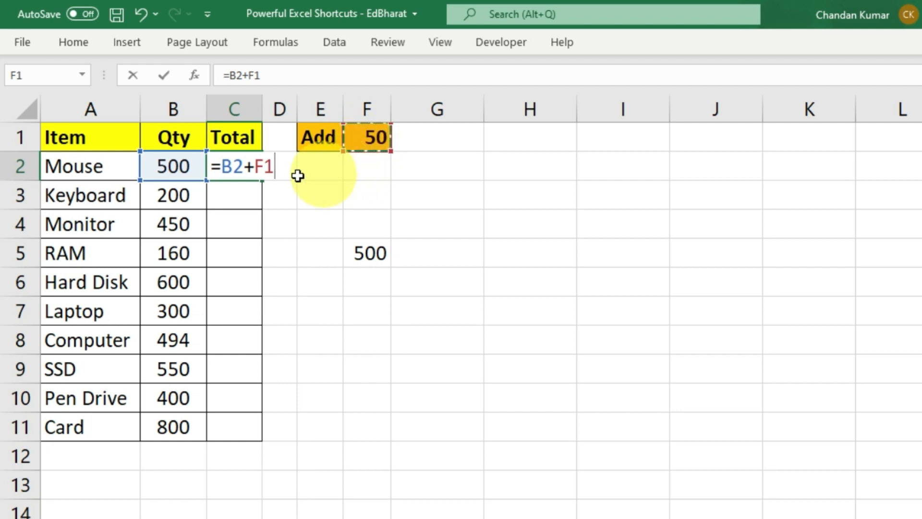
pyautogui.press('F4')
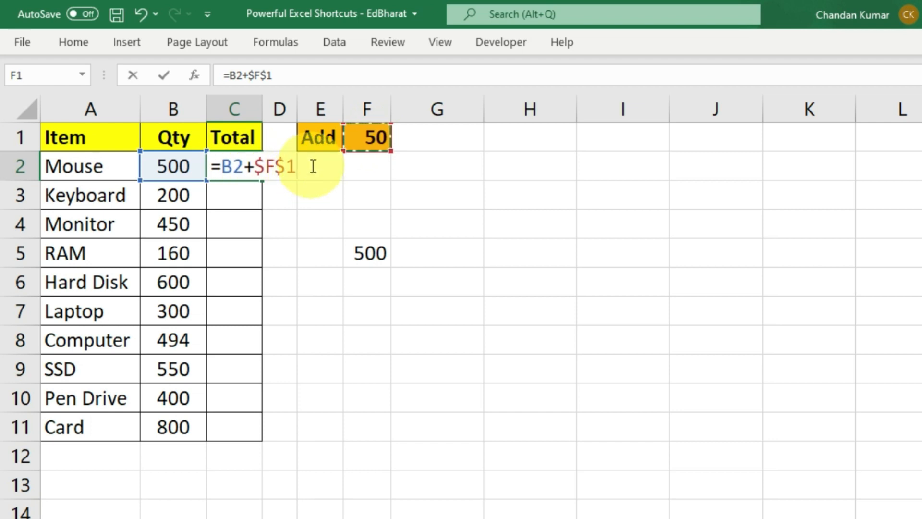
pyautogui.press('Return')
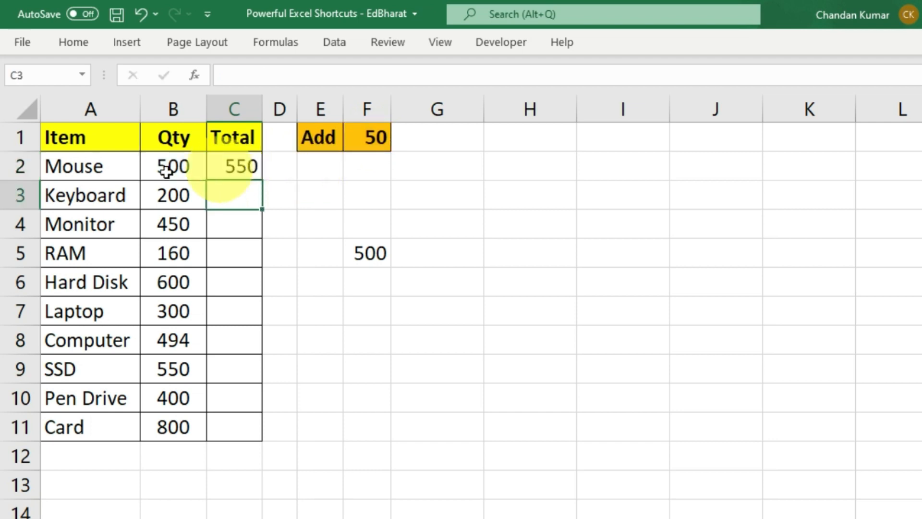
# - Copy the locked formula down the Total column to row 11 and check C3 and C7
pyautogui.click(164, 169)
pyautogui.click(222, 172)
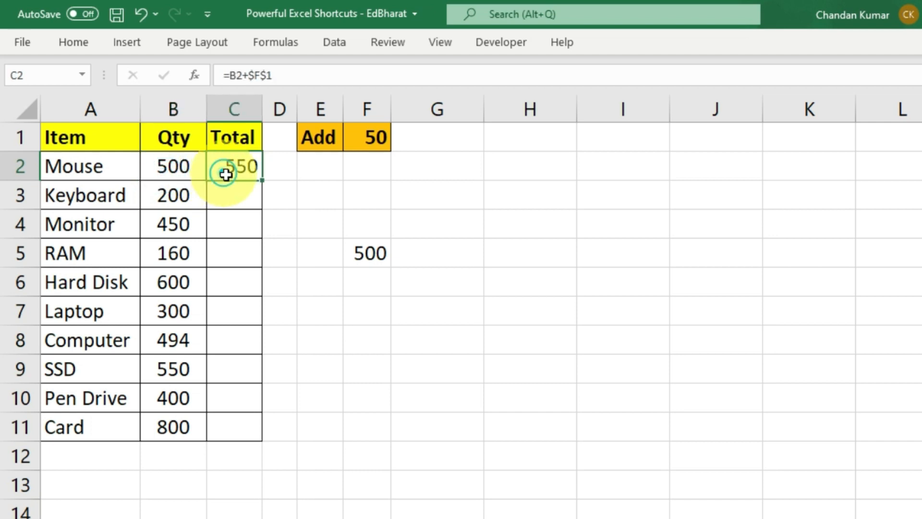
pyautogui.doubleClick(263, 183)
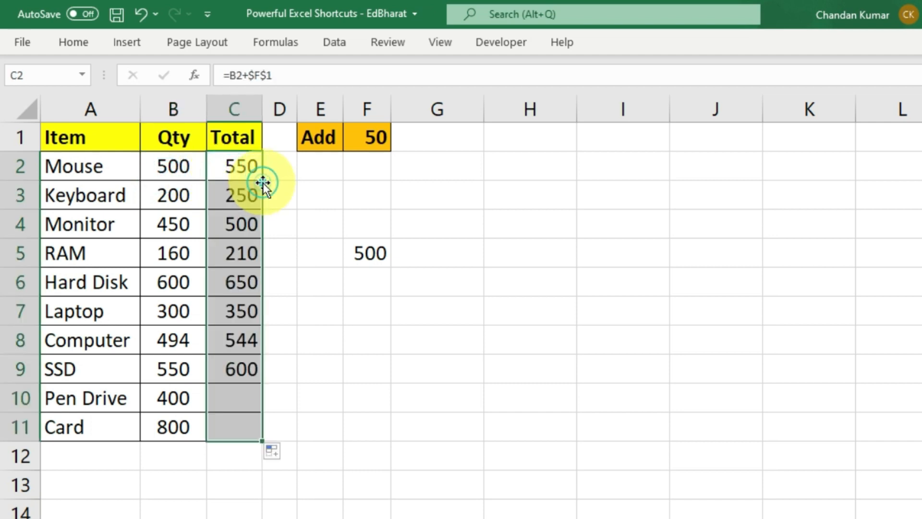
pyautogui.click(221, 192)
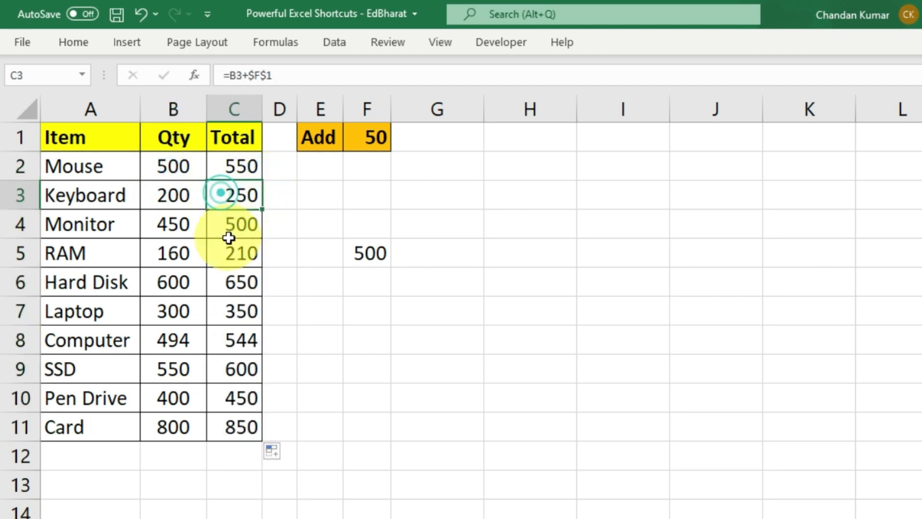
pyautogui.click(231, 313)
pyautogui.click(193, 313)
pyautogui.click(237, 312)
# - Inspect the C8, C9 and C6 formulas to show they all reference $F$1
pyautogui.click(237, 339)
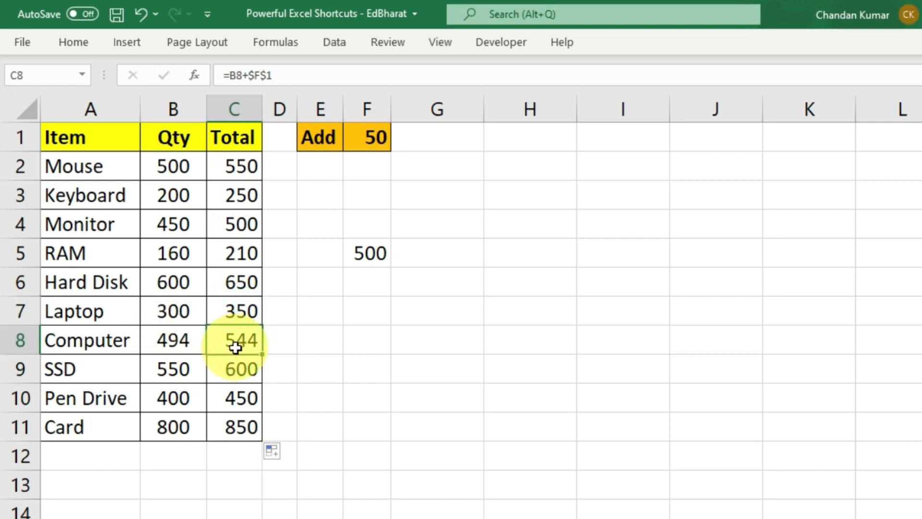
pyautogui.click(234, 372)
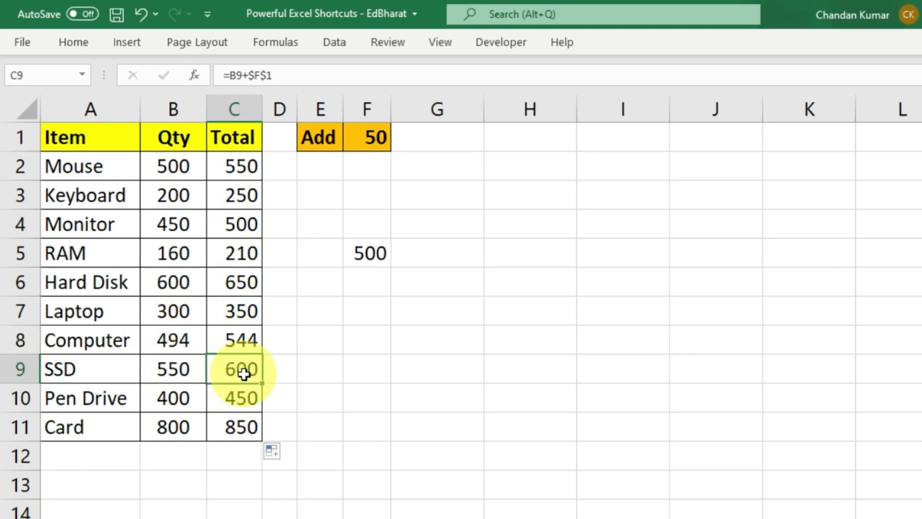
pyautogui.doubleClick(244, 375)
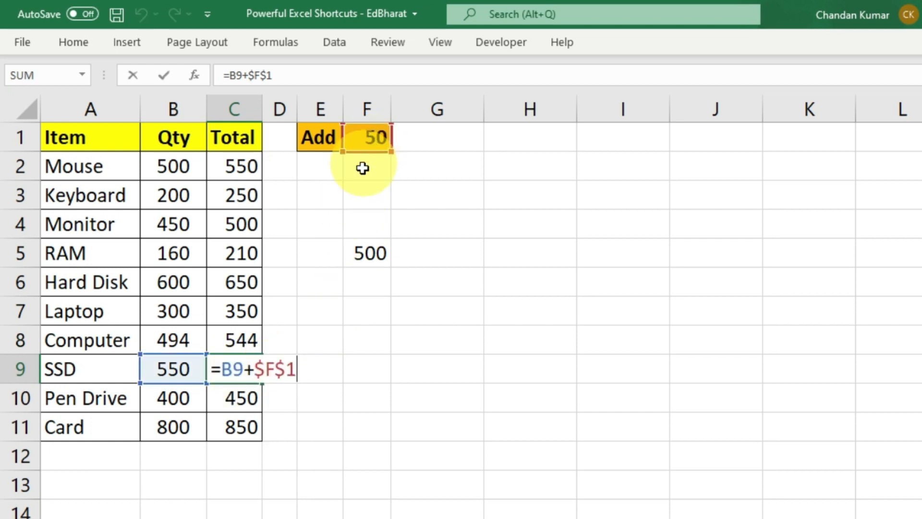
pyautogui.hotkey('ctrl', 'Return')
pyautogui.click(228, 284)
pyautogui.doubleClick(228, 284)
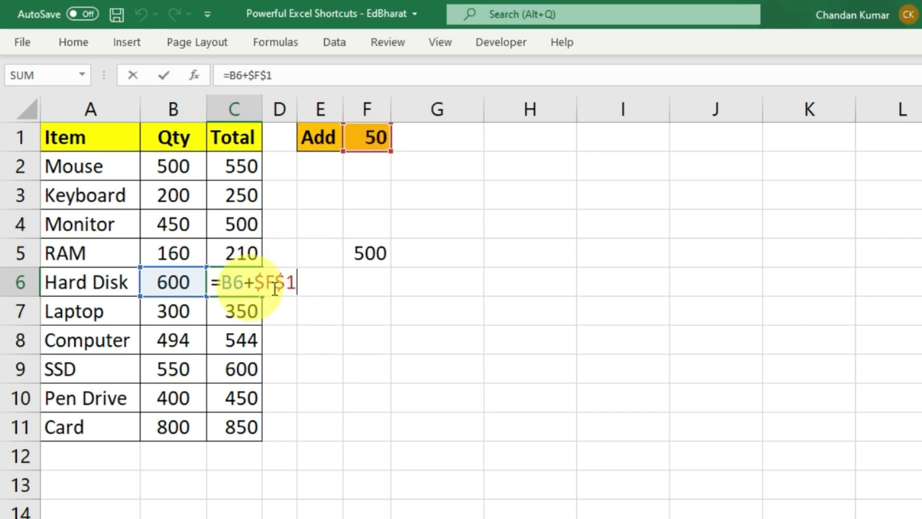
pyautogui.hotkey('ctrl', 'Return')
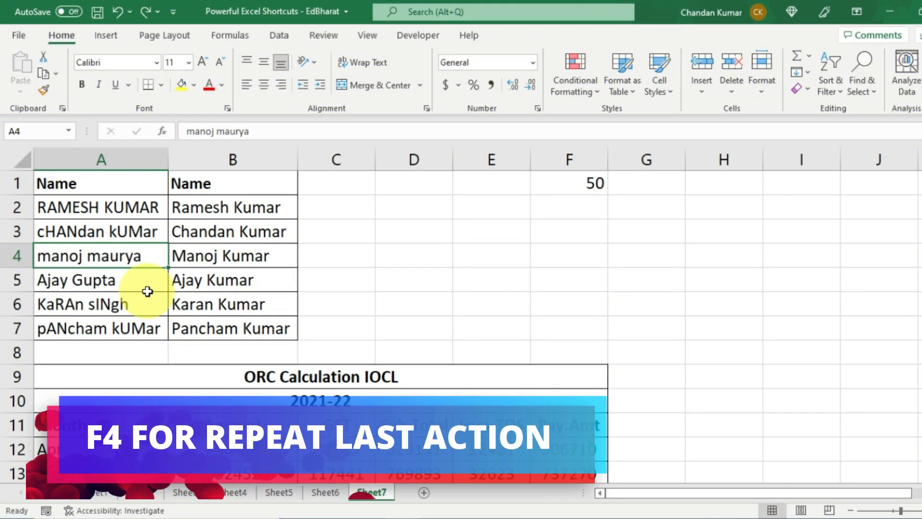
# - Fill the Name headers A1:B1 yellow and repeat the fill on the Month header row
pyautogui.moveTo(115, 183); pyautogui.dragTo(259, 183)
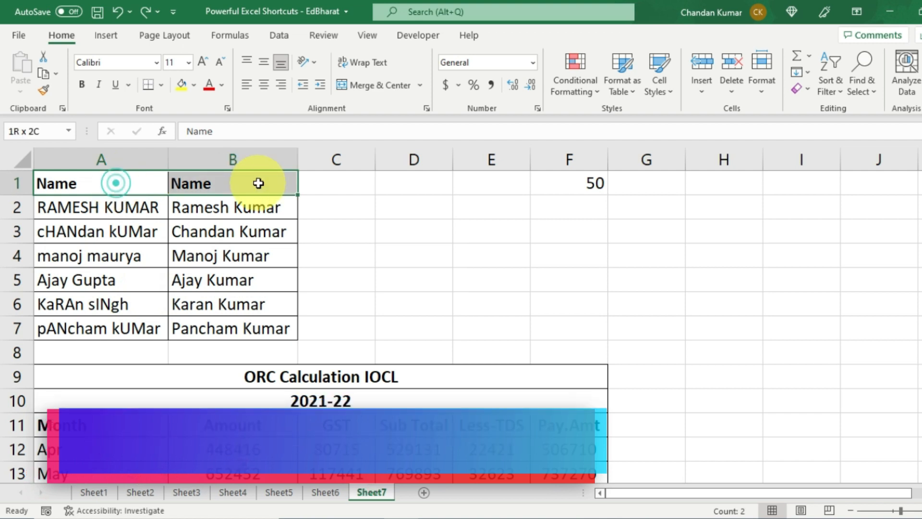
pyautogui.click(183, 83)
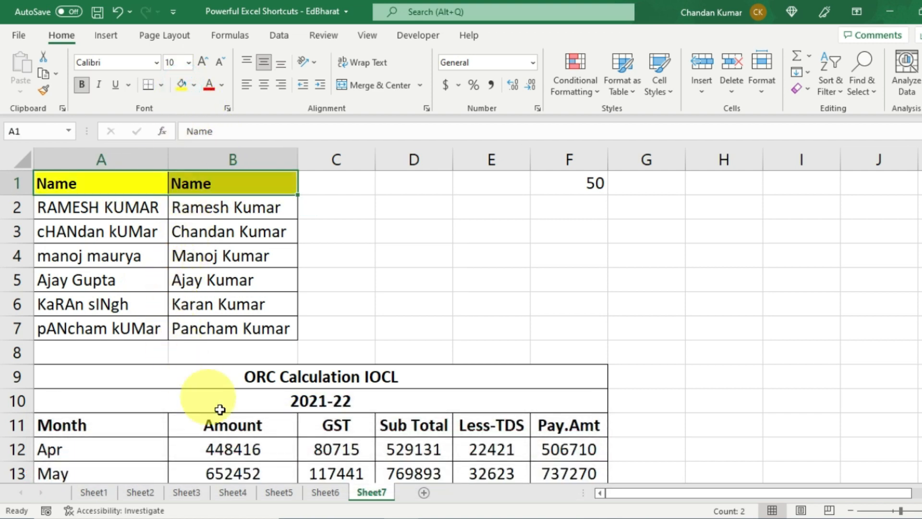
pyautogui.moveTo(108, 425); pyautogui.dragTo(240, 424)
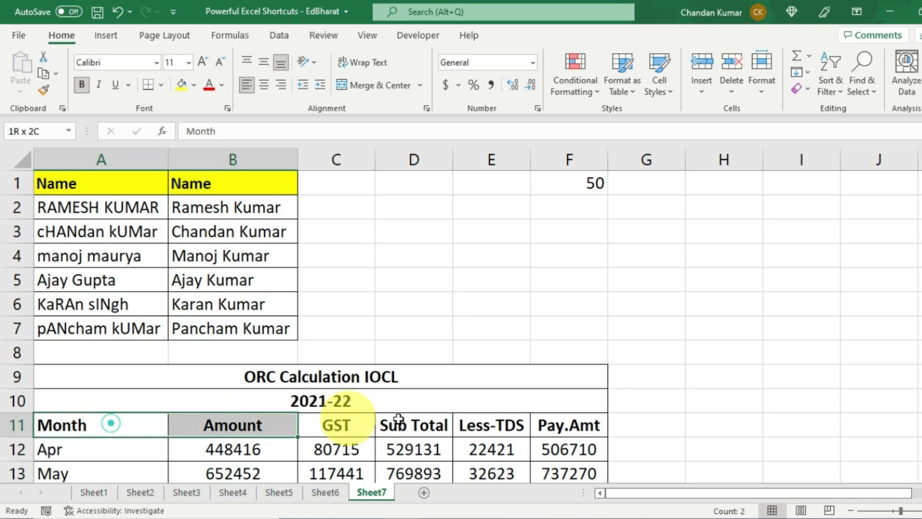
pyautogui.moveTo(399, 418); pyautogui.dragTo(547, 424)
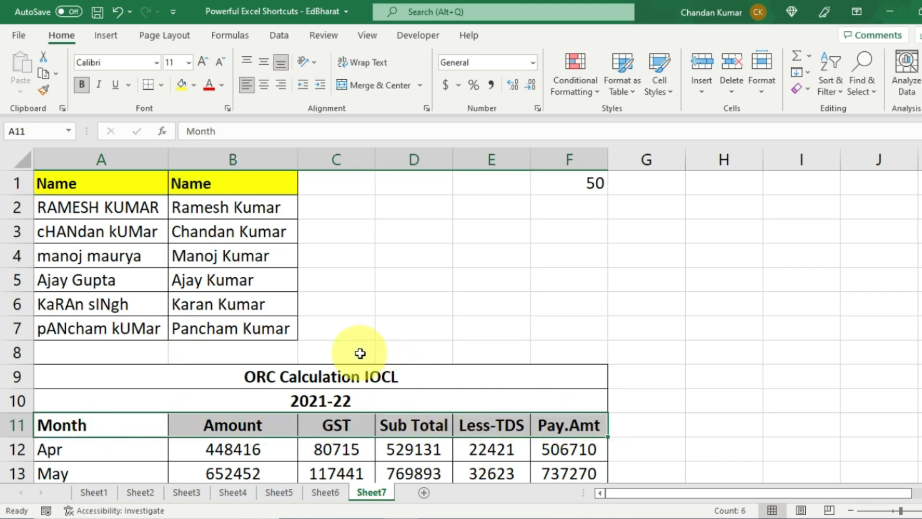
pyautogui.scroll(-3, 360, 353)
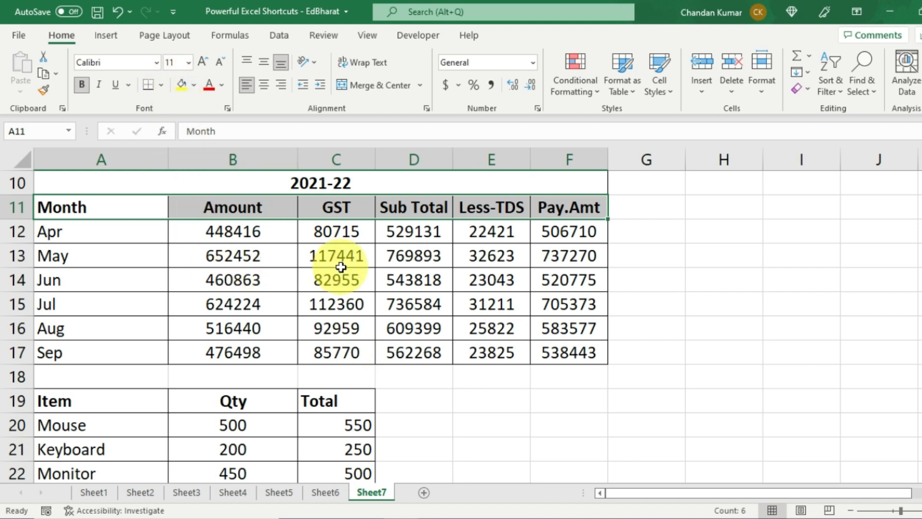
pyautogui.press('F4')
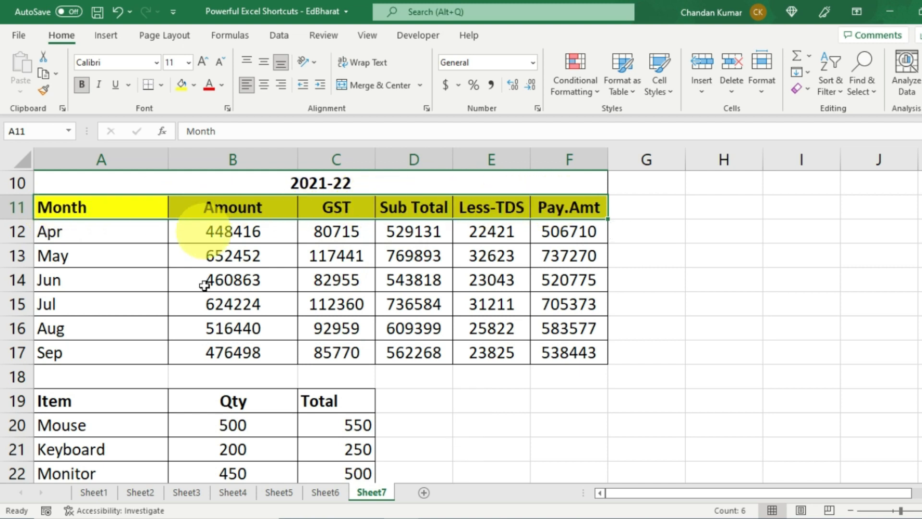
# - Repeat the yellow fill on the Item header row
pyautogui.click(96, 403)
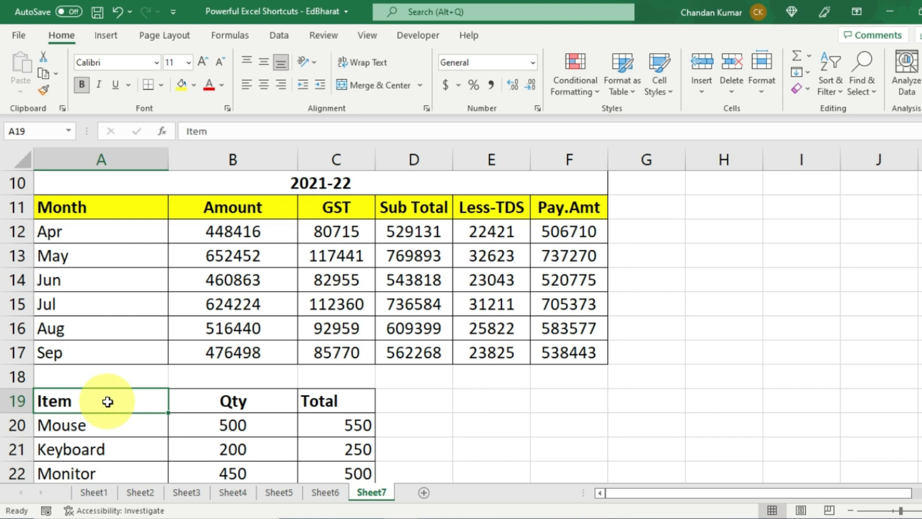
pyautogui.scroll(-1, 107, 401)
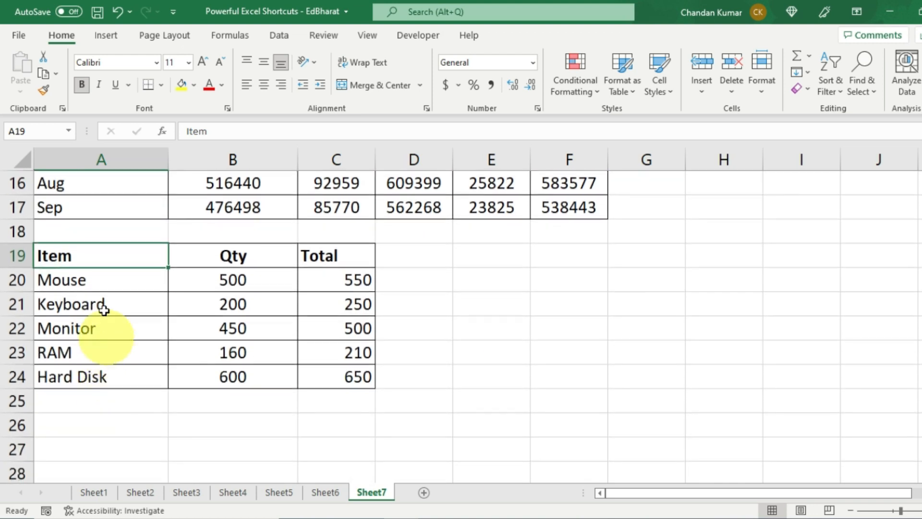
pyautogui.moveTo(87, 248); pyautogui.dragTo(345, 258)
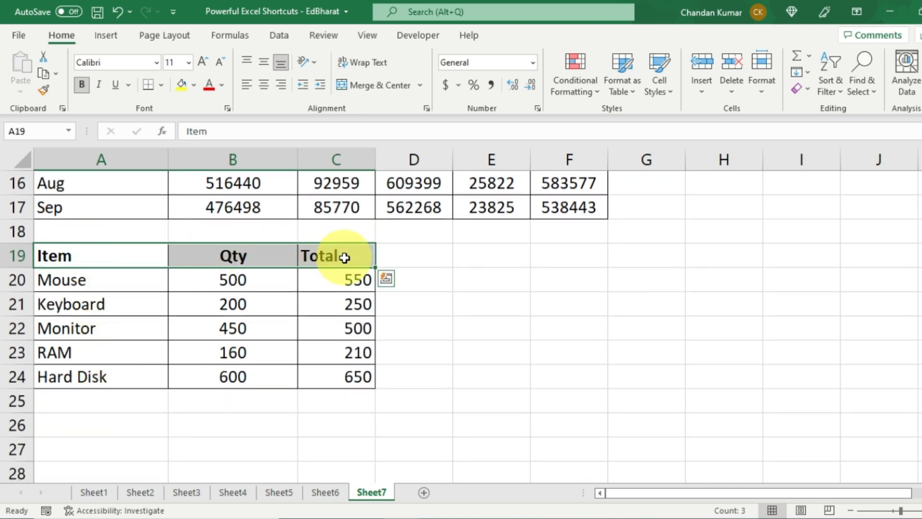
pyautogui.press('F4')
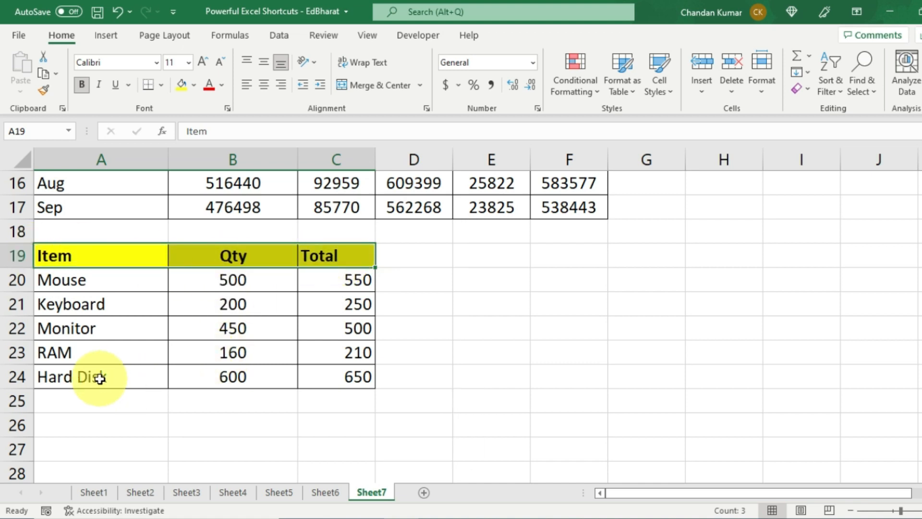
# - Repeat the yellow fill on the Hard Disk and Monitor values and Jul's Amount and GST
pyautogui.moveTo(99, 379); pyautogui.dragTo(346, 379)
pyautogui.click(349, 379)
pyautogui.moveTo(245, 376); pyautogui.dragTo(349, 376)
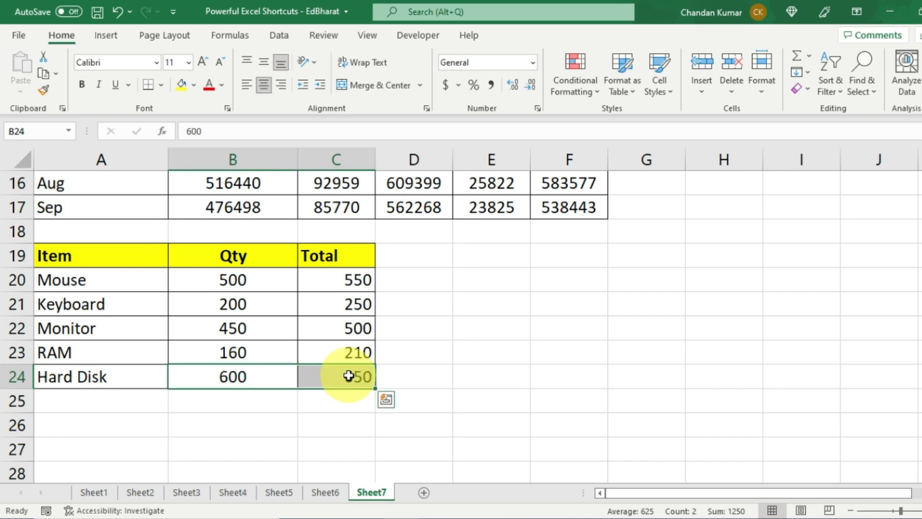
pyautogui.press('F4')
pyautogui.moveTo(235, 326); pyautogui.dragTo(343, 326)
pyautogui.press('F4')
pyautogui.scroll(2, 315, 326)
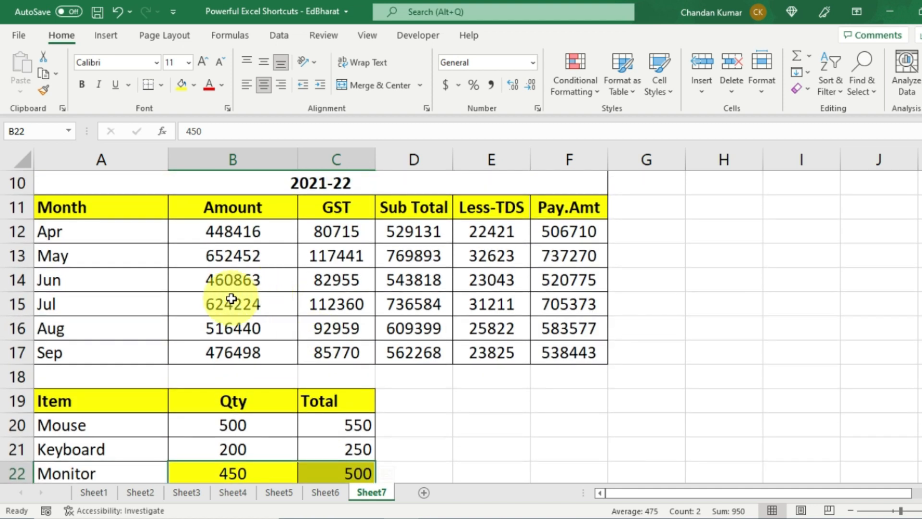
pyautogui.moveTo(232, 297); pyautogui.dragTo(345, 307)
pyautogui.press('F4')
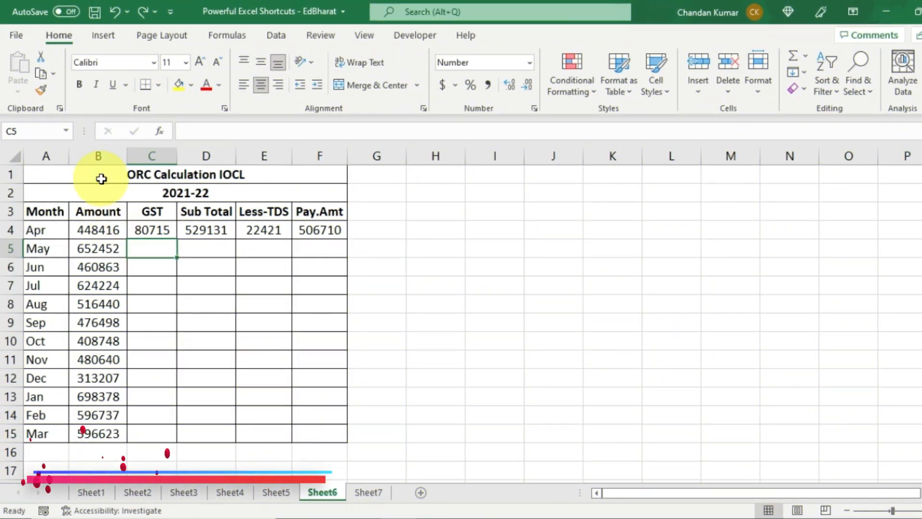
# - Look over the ORC Calculation table and the April formulas in C4 to F4
pyautogui.moveTo(101, 178); pyautogui.dragTo(121, 426)
pyautogui.click(97, 377)
pyautogui.click(102, 232)
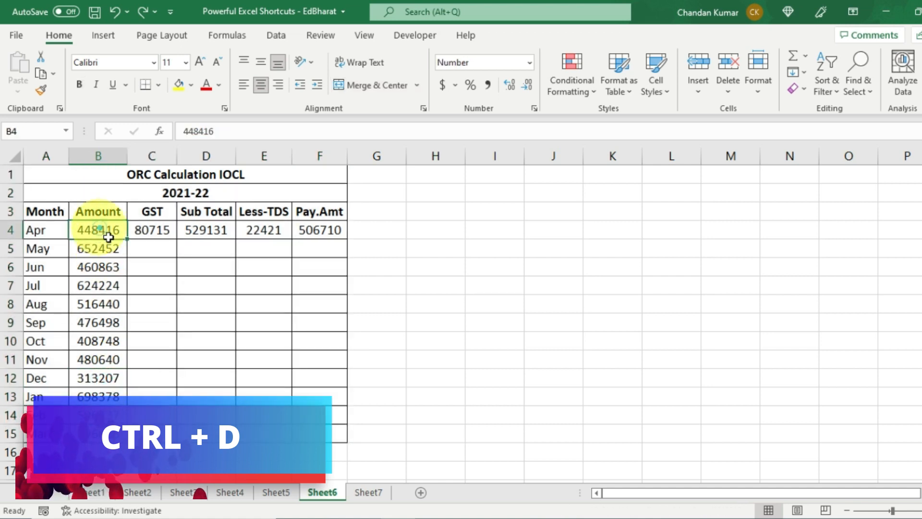
pyautogui.click(150, 233)
pyautogui.click(218, 231)
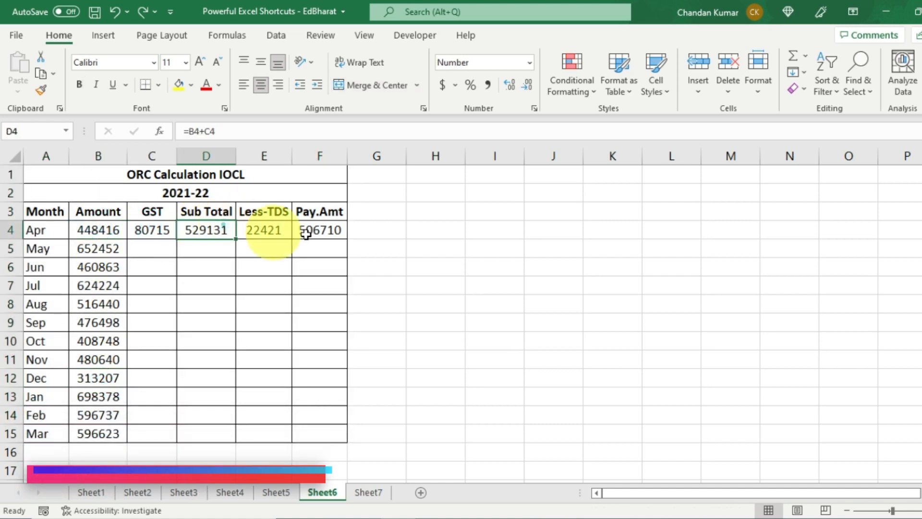
pyautogui.click(288, 231)
pyautogui.click(319, 230)
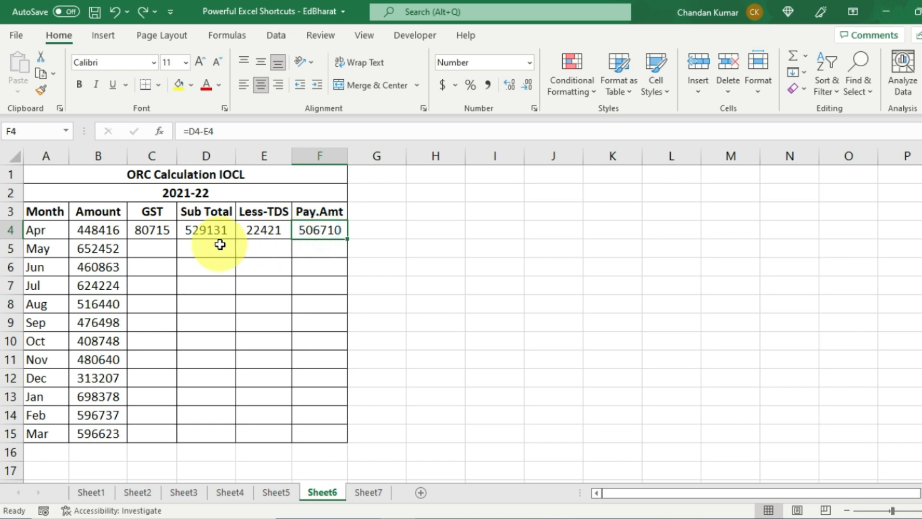
# - Open the April GST, Sub Total and Less-TDS formulas to show their calculations
pyautogui.click(138, 229)
pyautogui.doubleClick(142, 229)
pyautogui.press('Escape')
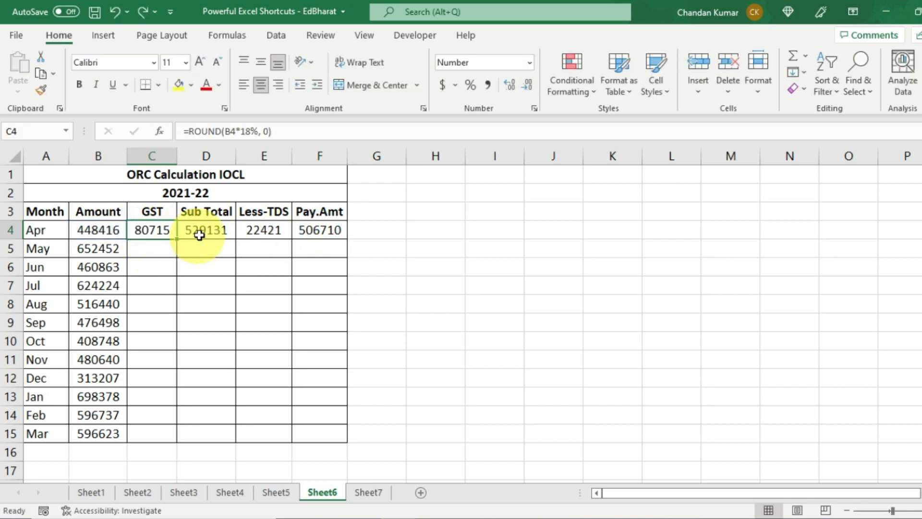
pyautogui.click(211, 230)
pyautogui.doubleClick(212, 230)
pyautogui.press('Escape')
pyautogui.click(264, 230)
pyautogui.doubleClick(266, 230)
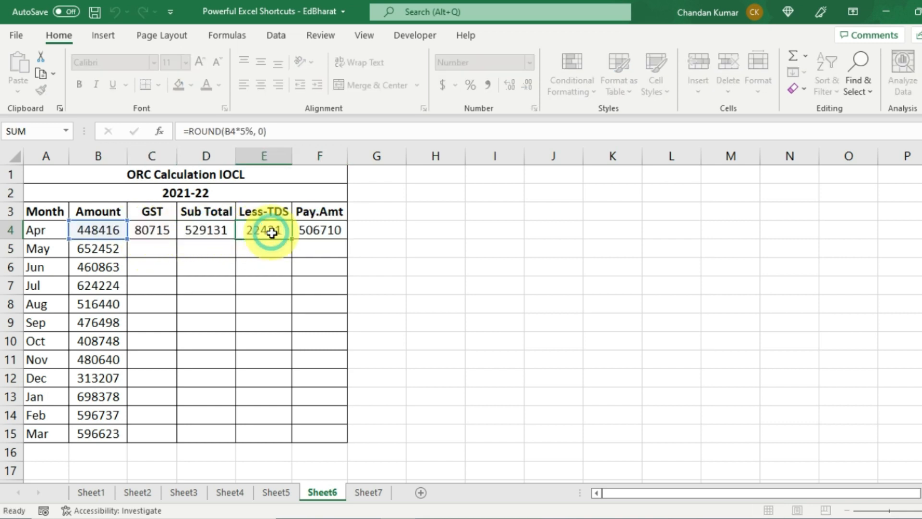
pyautogui.press('Escape')
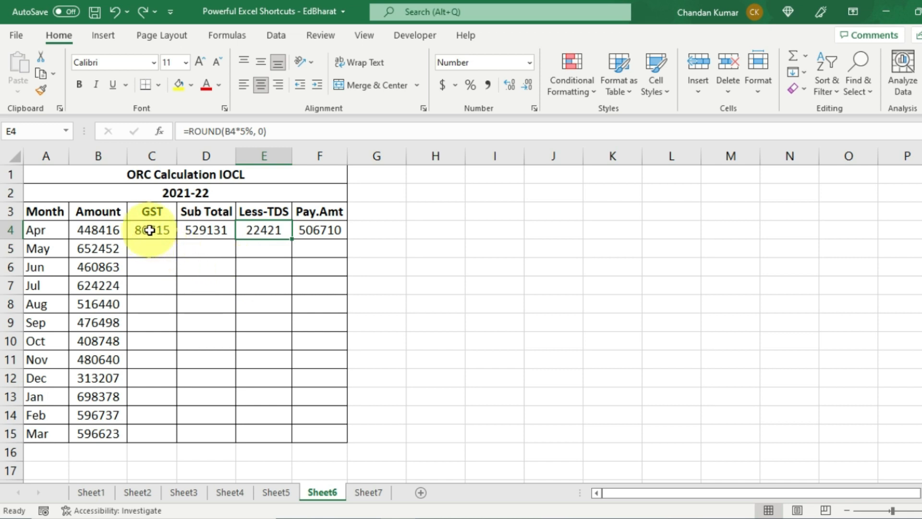
# - Fill the row 4 formulas down through row 15 with Ctrl+D and check D12
pyautogui.moveTo(149, 231); pyautogui.dragTo(309, 233)
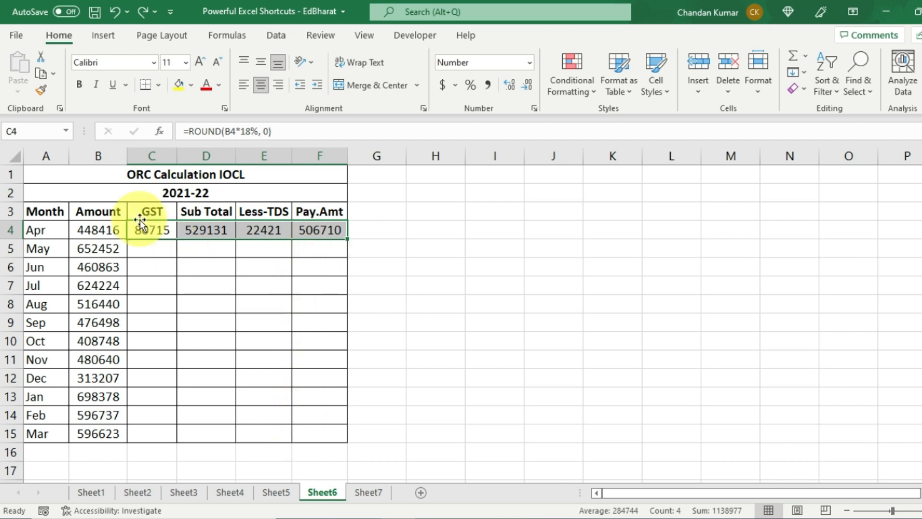
pyautogui.moveTo(141, 230); pyautogui.dragTo(323, 434)
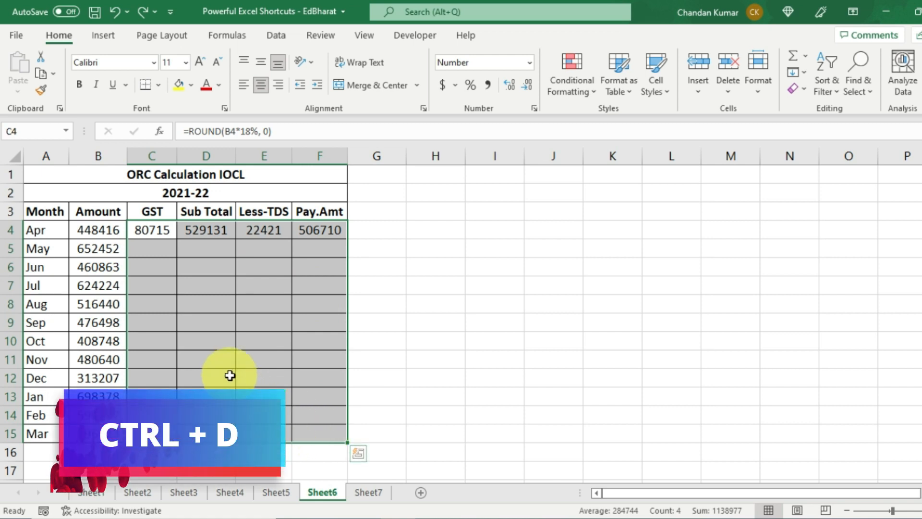
pyautogui.hotkey('ctrl', 'd')
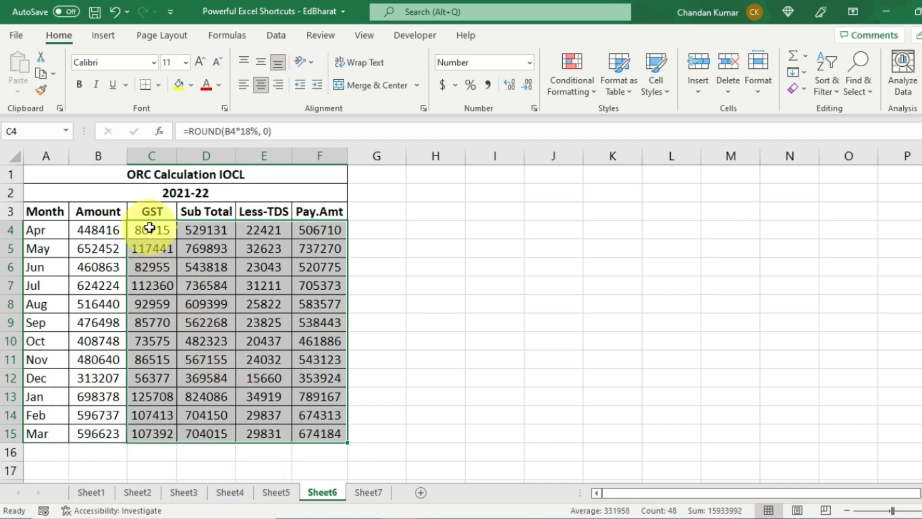
pyautogui.moveTo(151, 228); pyautogui.dragTo(321, 234)
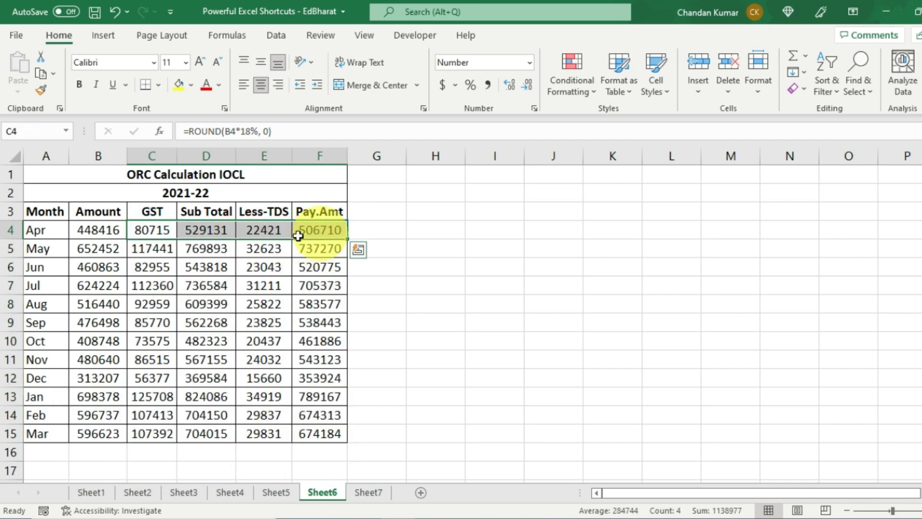
pyautogui.moveTo(156, 248); pyautogui.dragTo(330, 434)
pyautogui.click(232, 381)
pyautogui.scroll(-2, 233, 387)
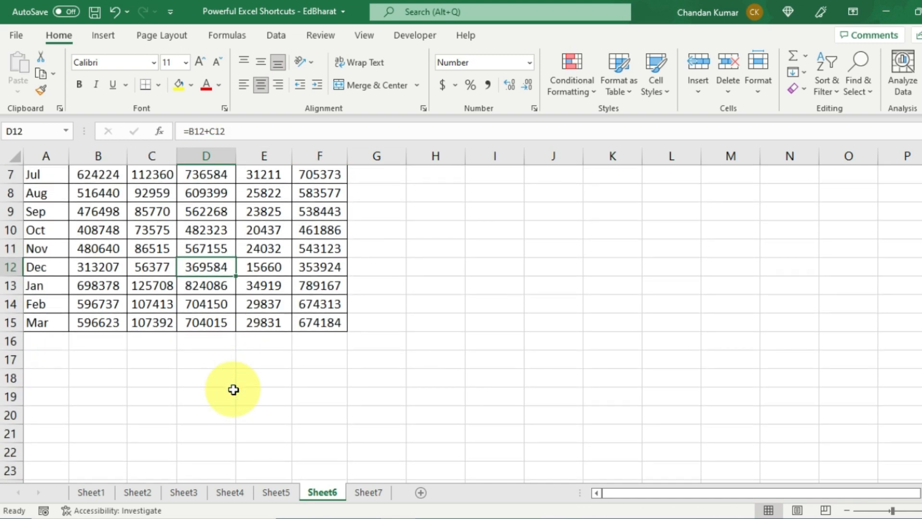
# - Copy the March values from B15:F15 down into B16:F16 with Ctrl+D
pyautogui.moveTo(96, 322); pyautogui.dragTo(327, 323)
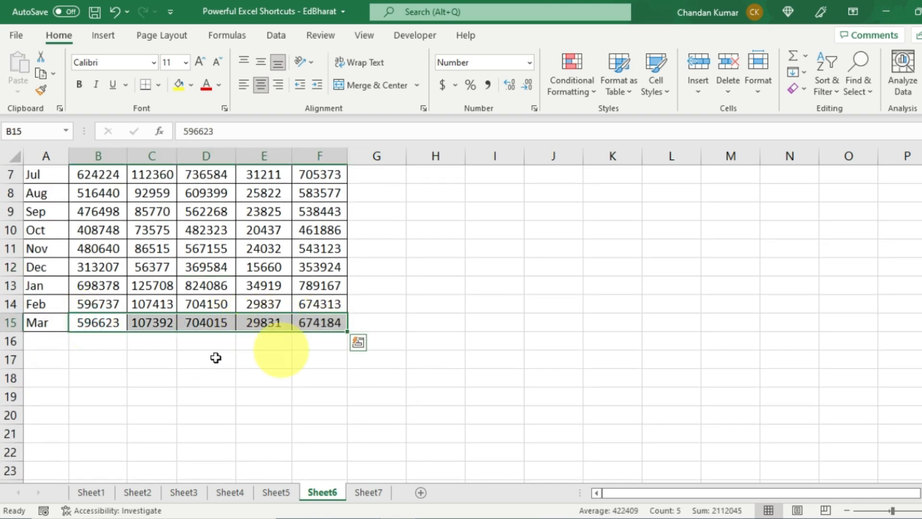
pyautogui.moveTo(96, 342); pyautogui.dragTo(377, 341)
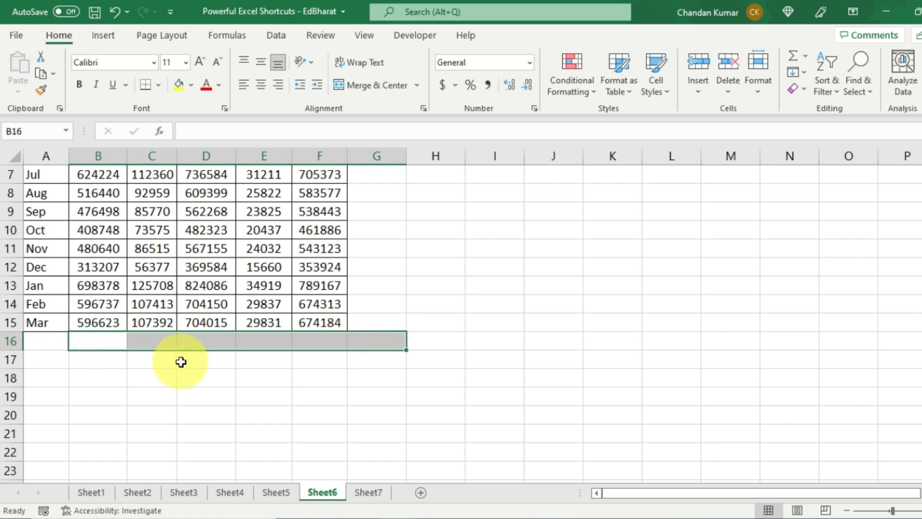
pyautogui.click(153, 380)
pyautogui.moveTo(88, 340); pyautogui.dragTo(306, 342)
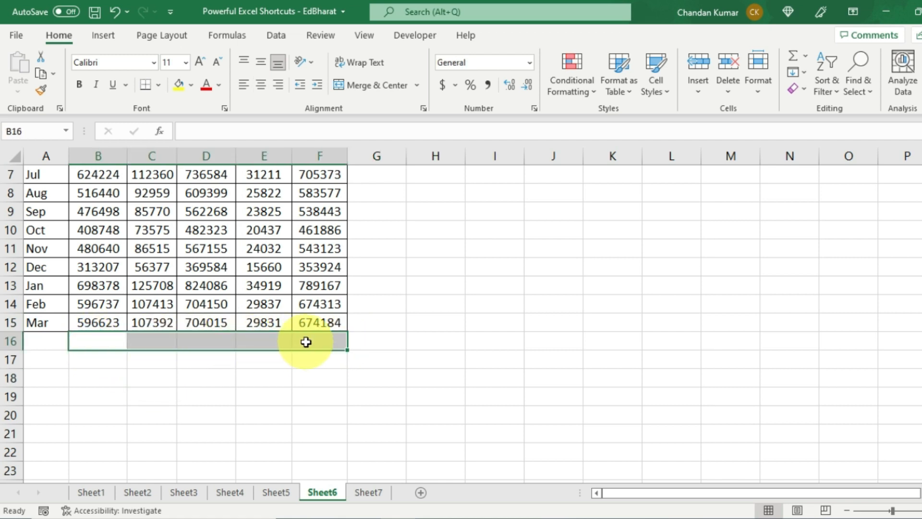
pyautogui.hotkey('ctrl', 'd')
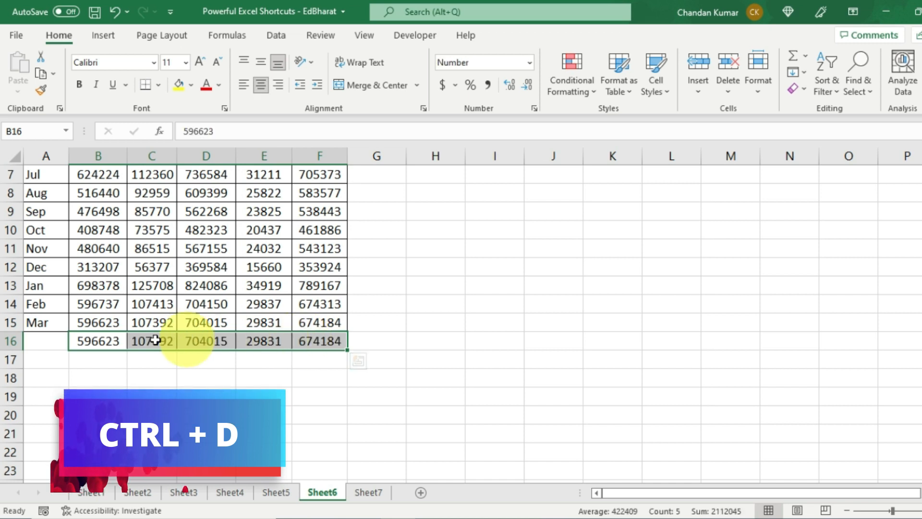
pyautogui.moveTo(99, 323); pyautogui.dragTo(312, 324)
pyautogui.moveTo(99, 341); pyautogui.dragTo(322, 341)
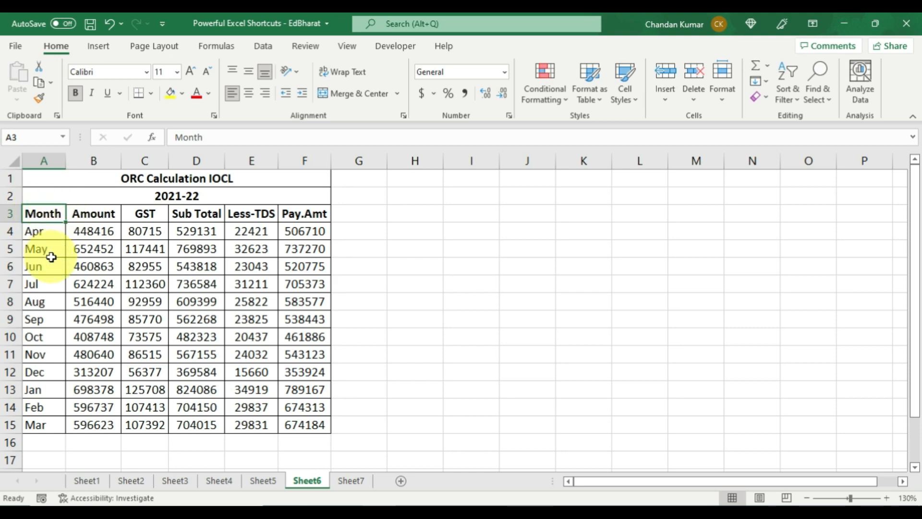
pyautogui.hotkey('ctrl', 'Down')
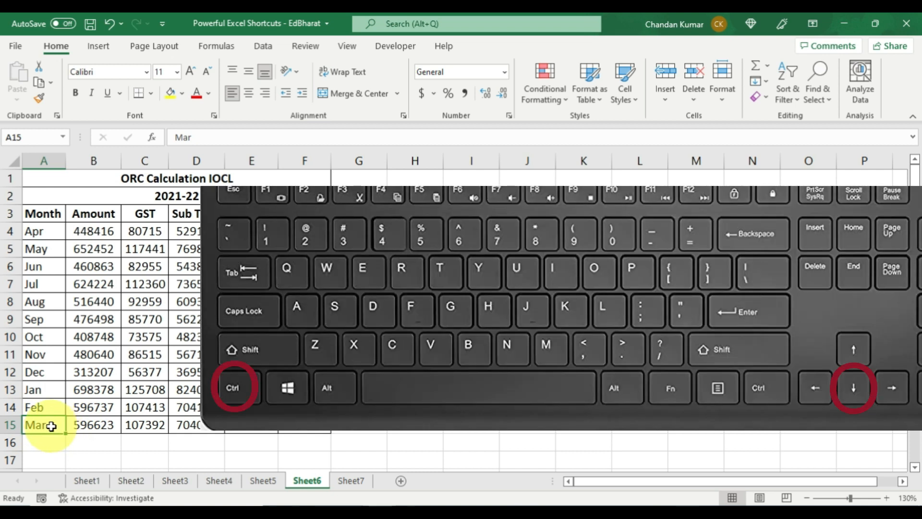
pyautogui.hotkey('ctrl', 'Down')
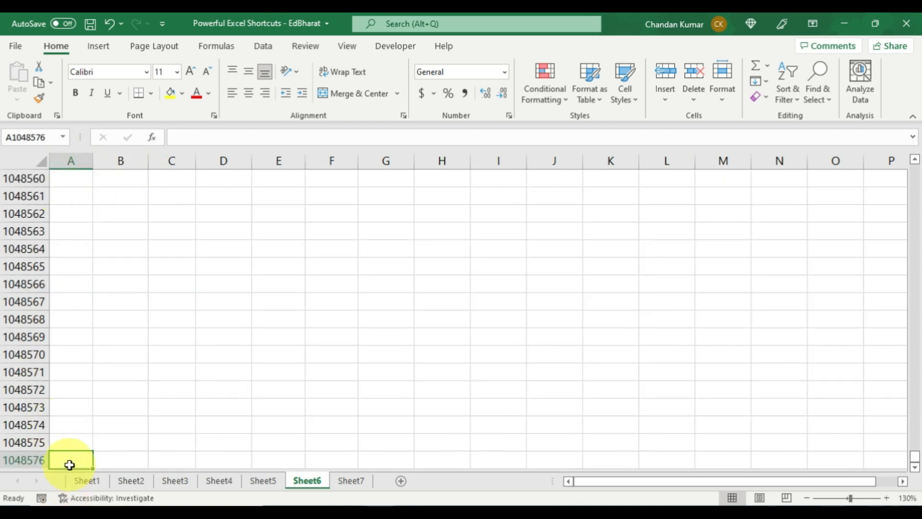
pyautogui.hotkey('shift', 'space')
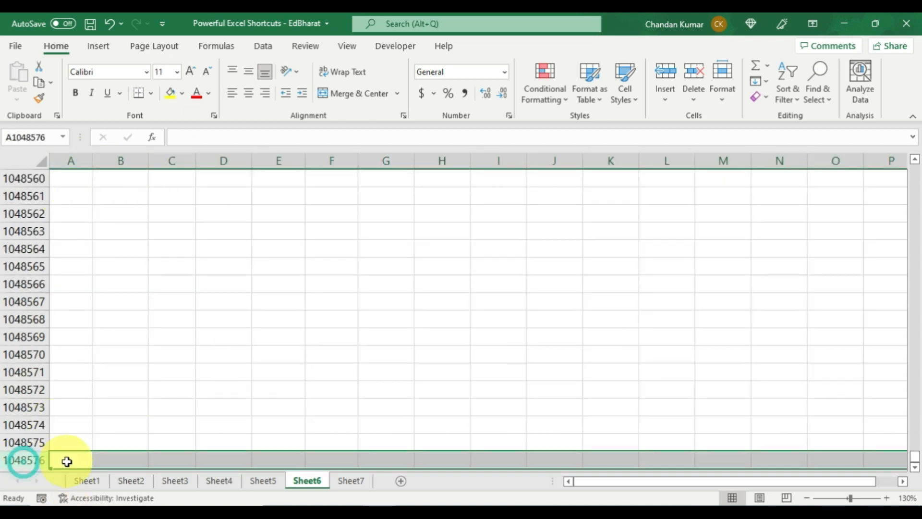
pyautogui.click(66, 461)
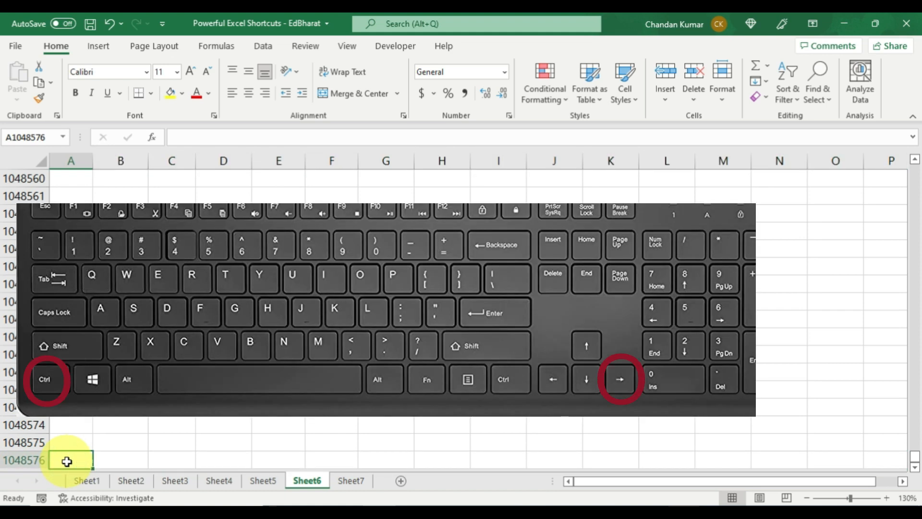
pyautogui.hotkey('ctrl', 'Right')
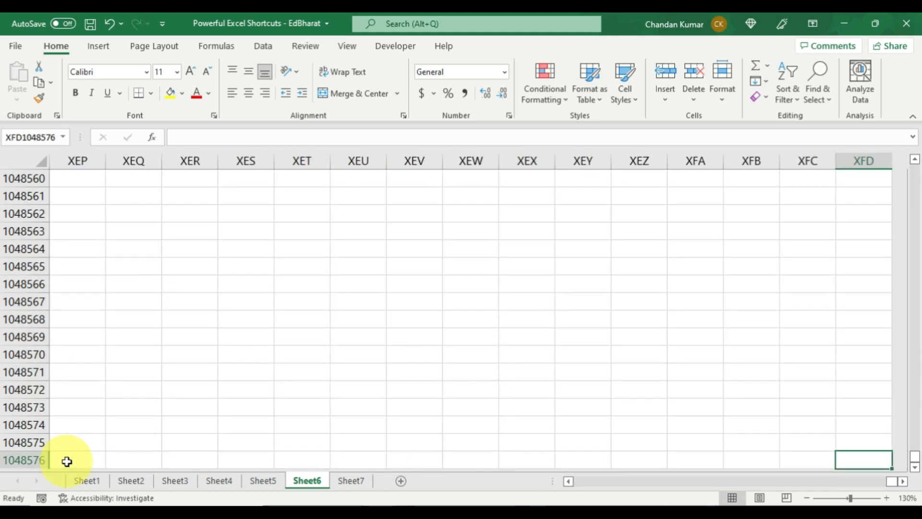
pyautogui.click(872, 160)
pyautogui.click(865, 457)
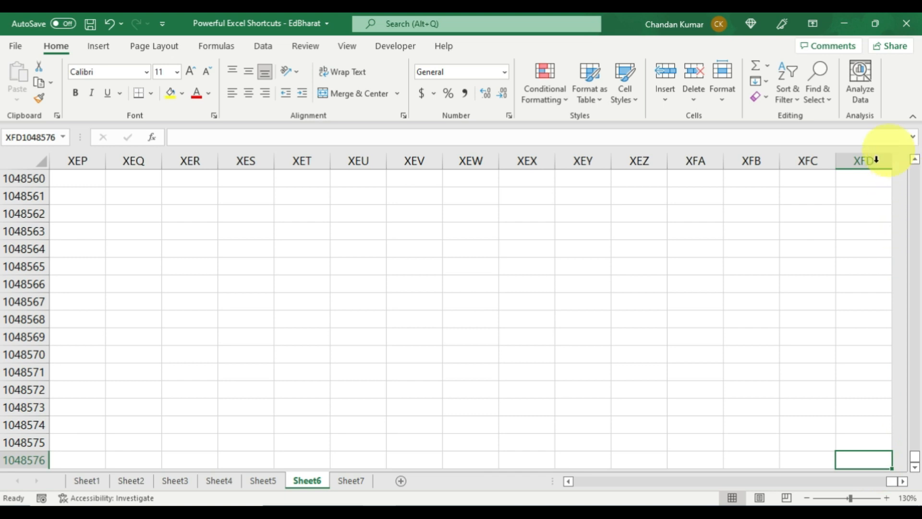
pyautogui.click(876, 160)
pyautogui.click(864, 462)
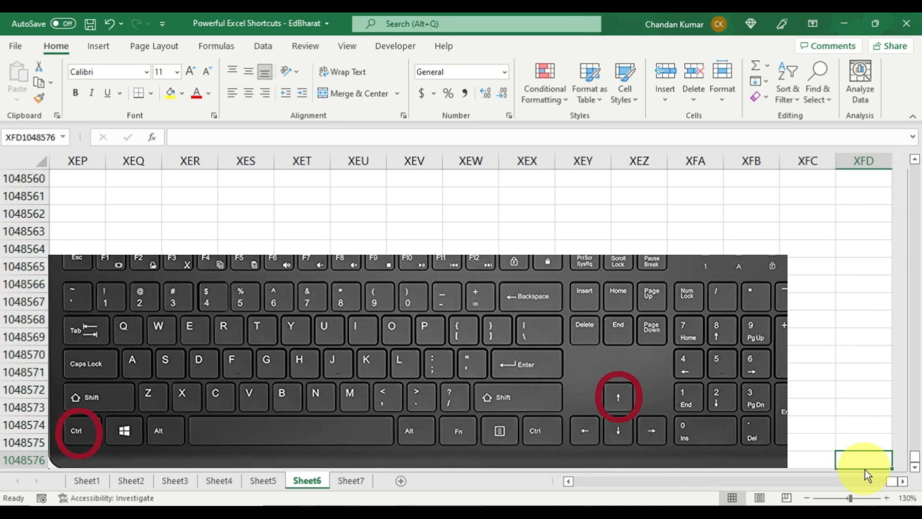
pyautogui.hotkey('ctrl', 'Up')
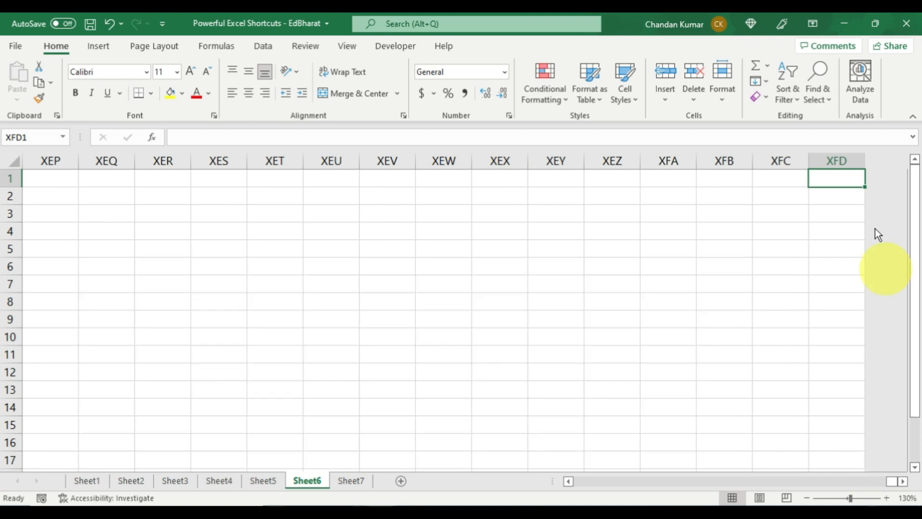
pyautogui.click(846, 163)
pyautogui.click(844, 176)
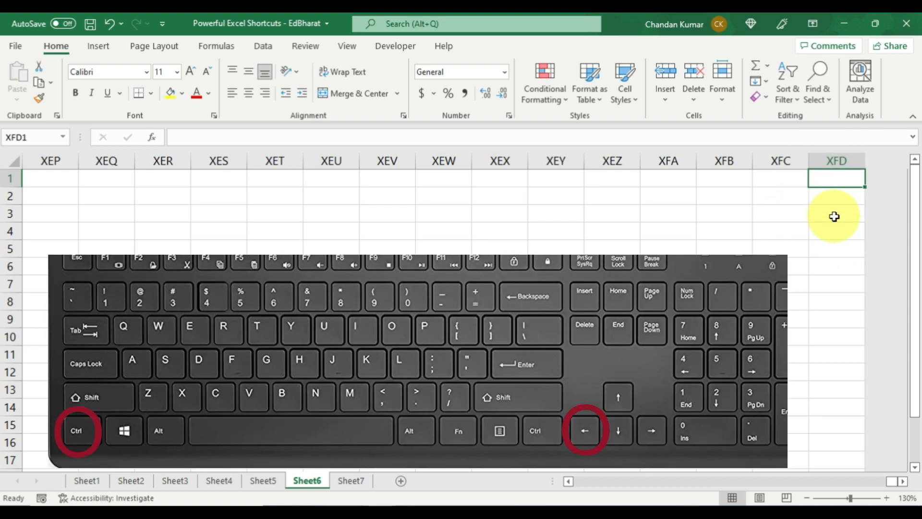
pyautogui.hotkey('ctrl', 'Left')
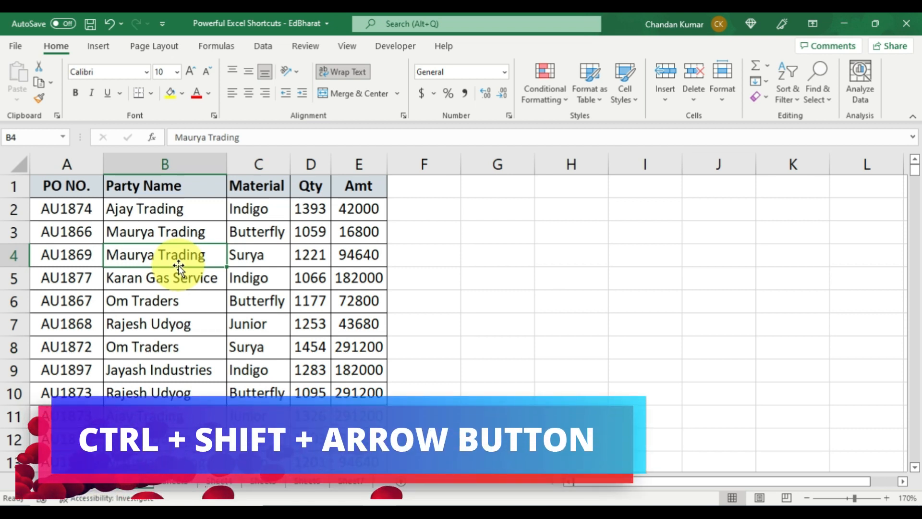
# - From B1, select the PO table down to row 486, adjusting the columns back to PO NO
pyautogui.click(190, 187)
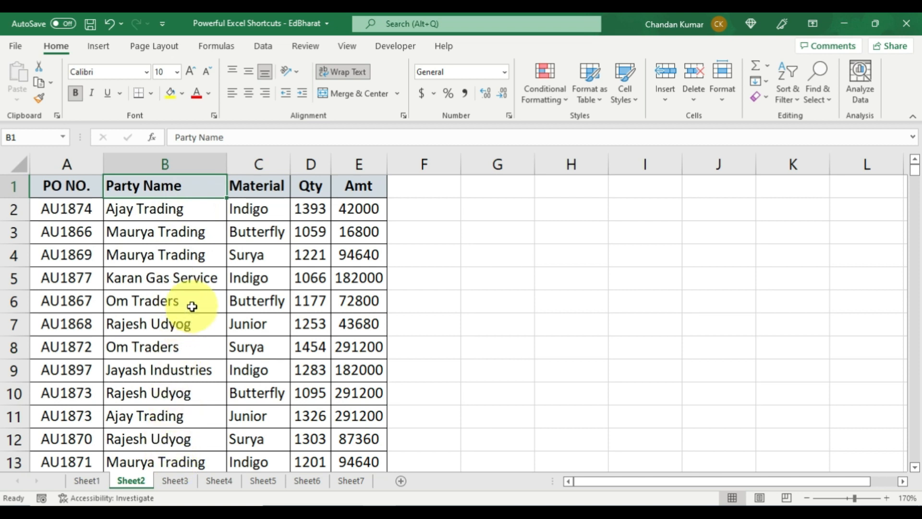
pyautogui.hotkey('ctrl', 'shift', 'Down')
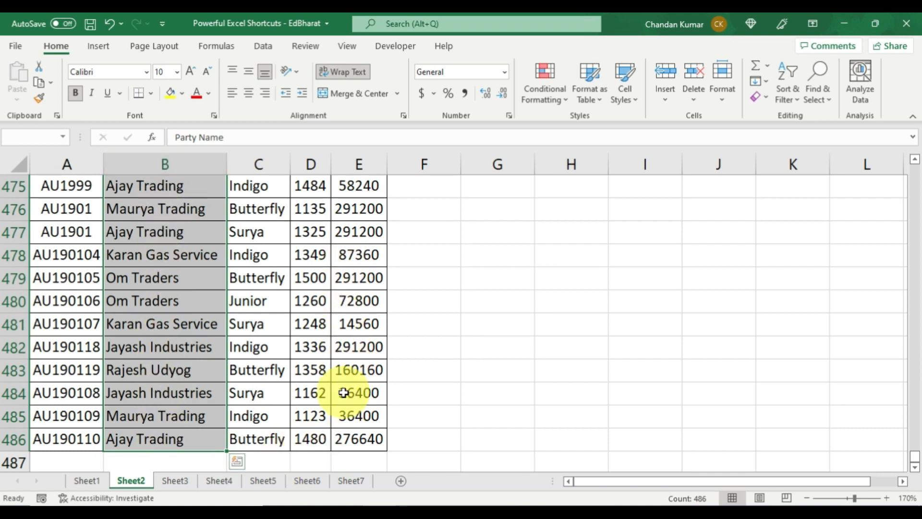
pyautogui.hotkey('ctrl', 'shift', 'Right')
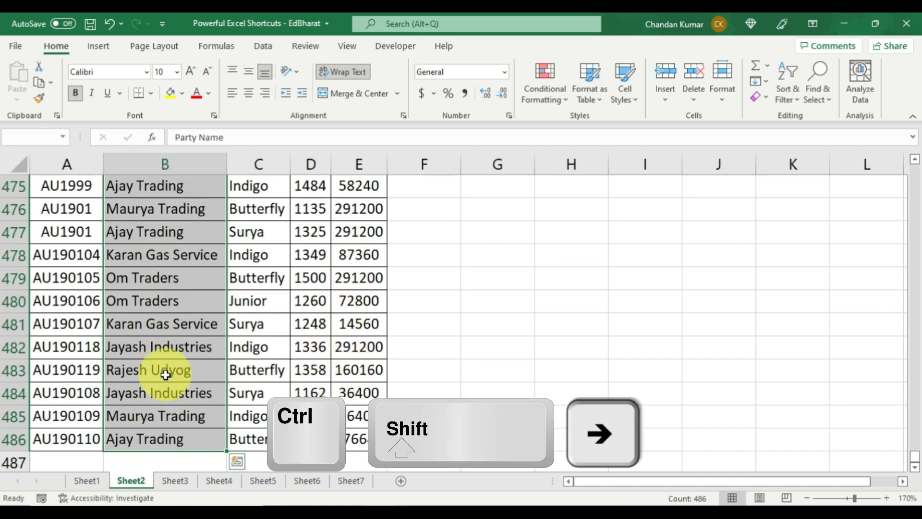
pyautogui.hotkey('ctrl', 'shift', 'Right')
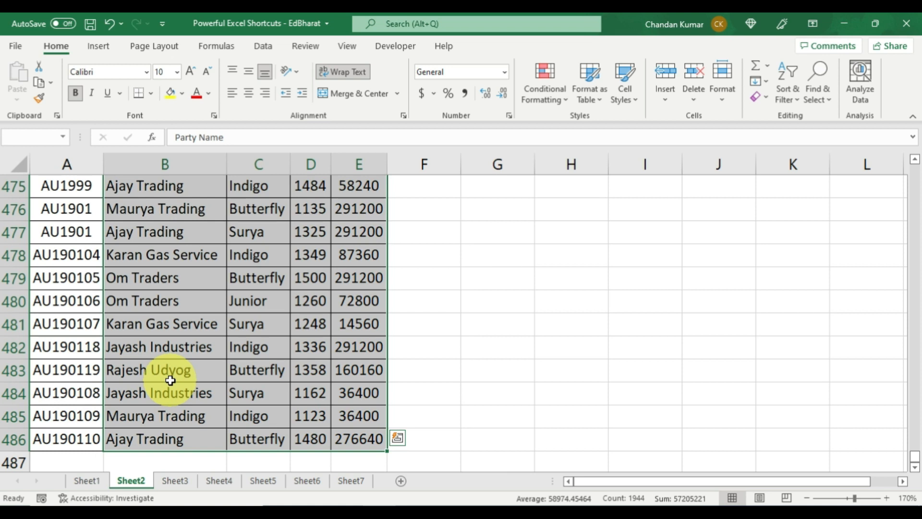
pyautogui.hotkey('ctrl', 'shift', 'Left')
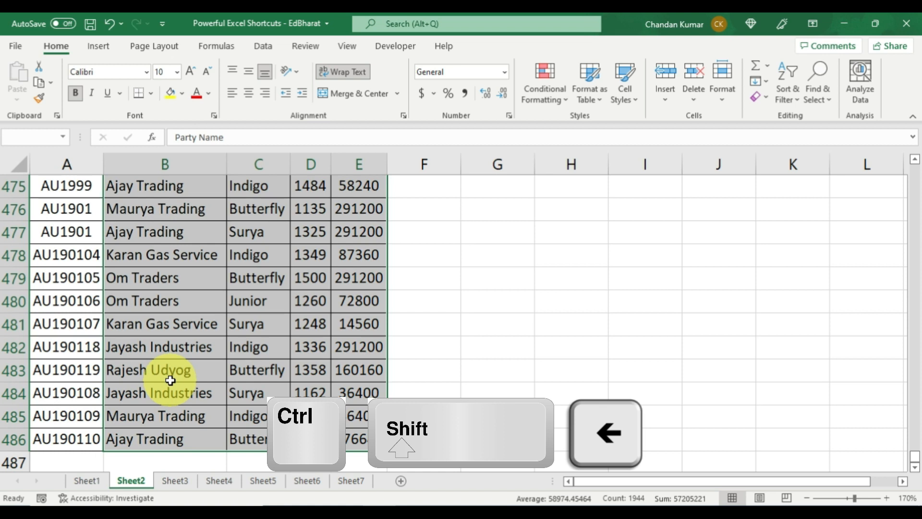
pyautogui.hotkey('ctrl', 'shift', 'Left')
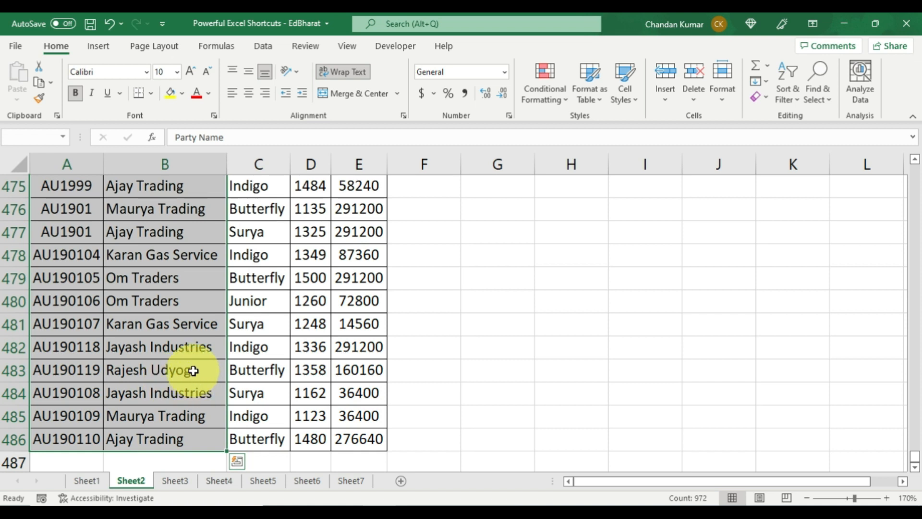
pyautogui.scroll(-1, 193, 370)
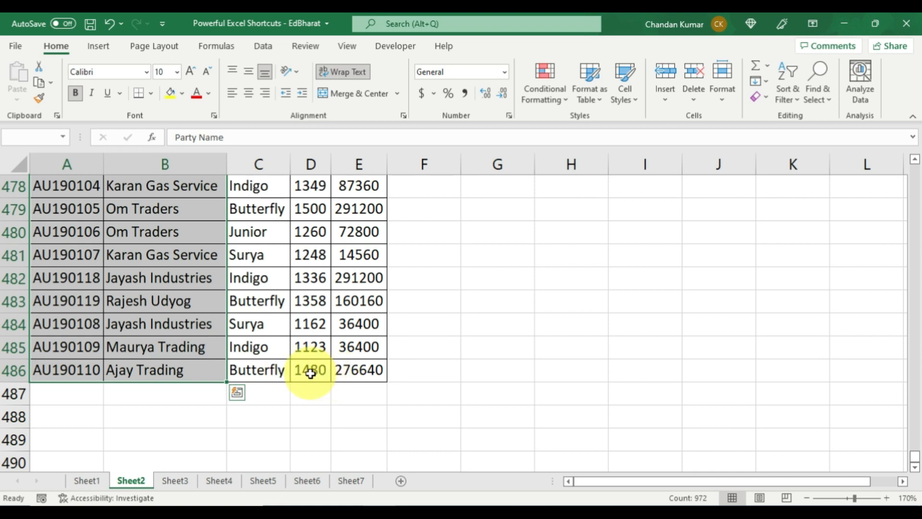
# - Select the Qty values D2:D486, leaving out the D1 header
pyautogui.click(311, 373)
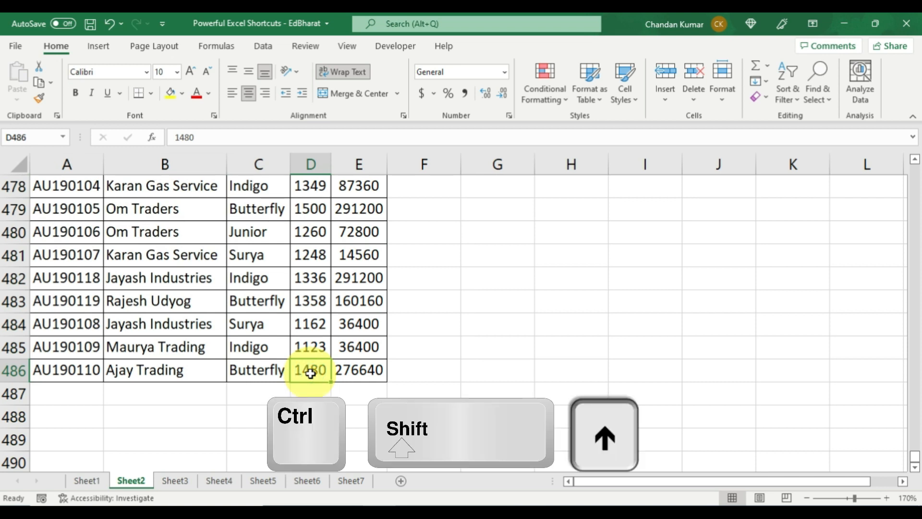
pyautogui.hotkey('ctrl', 'shift', 'Up')
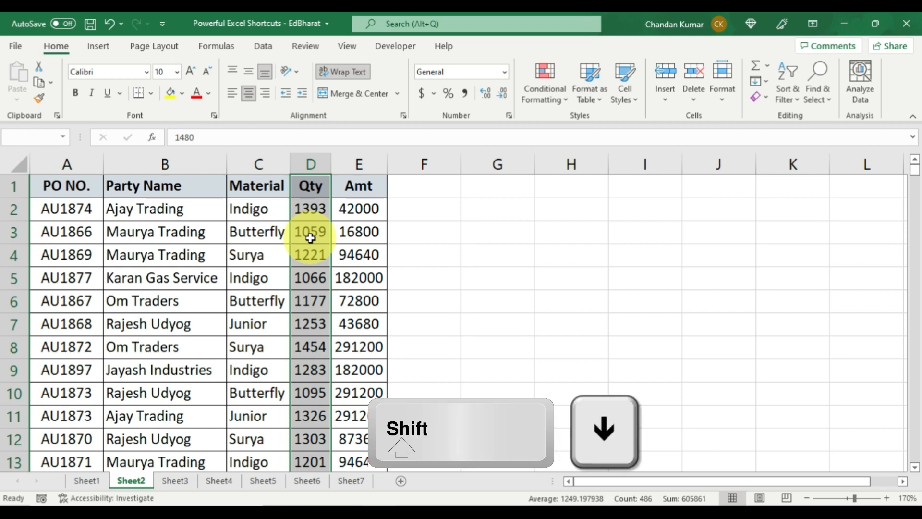
pyautogui.hotkey('shift', 'Down')
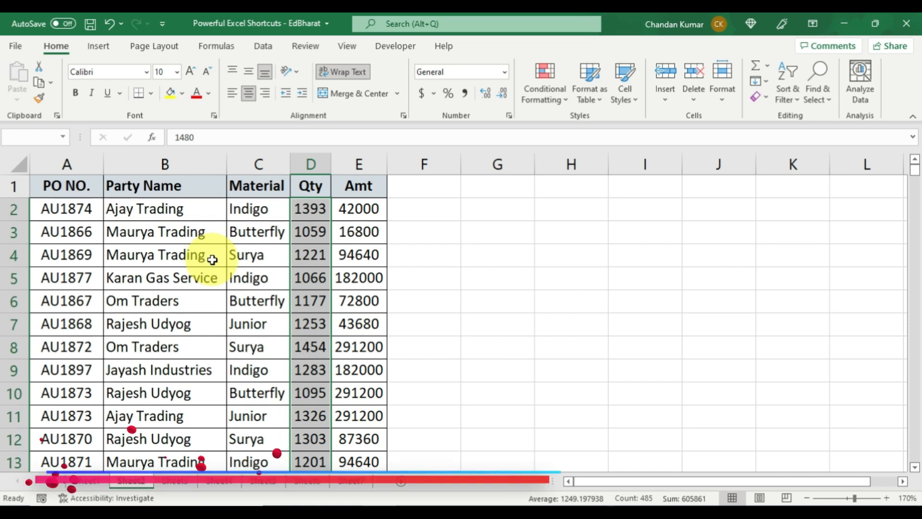
pyautogui.moveTo(194, 190); pyautogui.dragTo(370, 349)
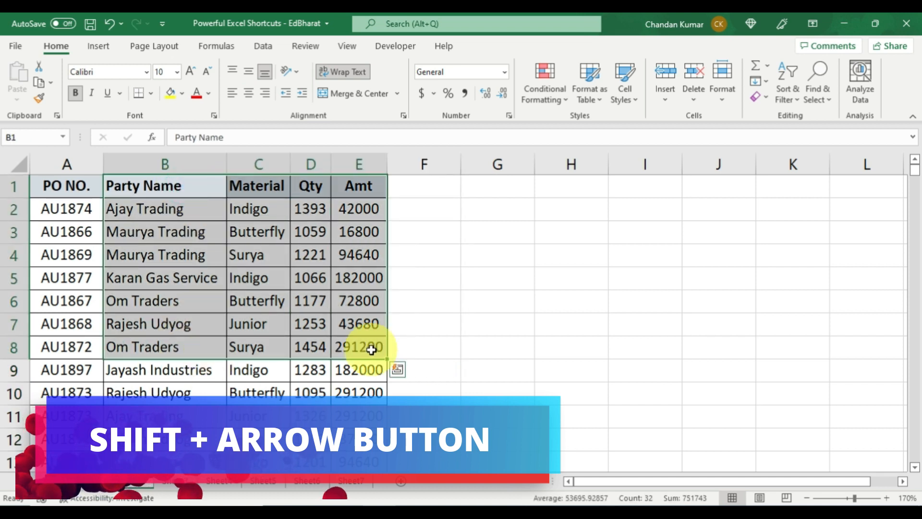
pyautogui.click(183, 185)
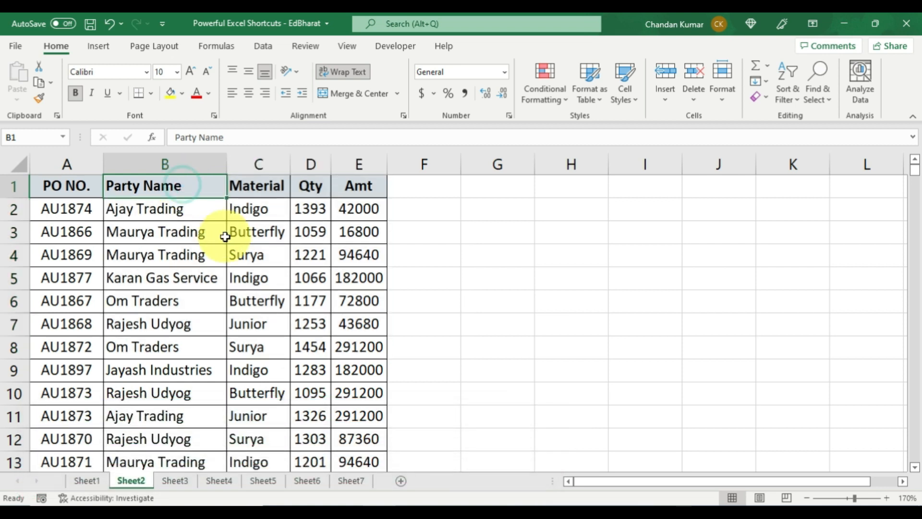
pyautogui.hotkey('shift', 'Down')
pyautogui.hotkey('shift', 'Down')
pyautogui.hotkey('shift', 'Down')
pyautogui.hotkey('shift', 'Down')
pyautogui.hotkey('shift', 'Down')
pyautogui.hotkey('shift', 'Down')
pyautogui.hotkey('shift', 'Down')
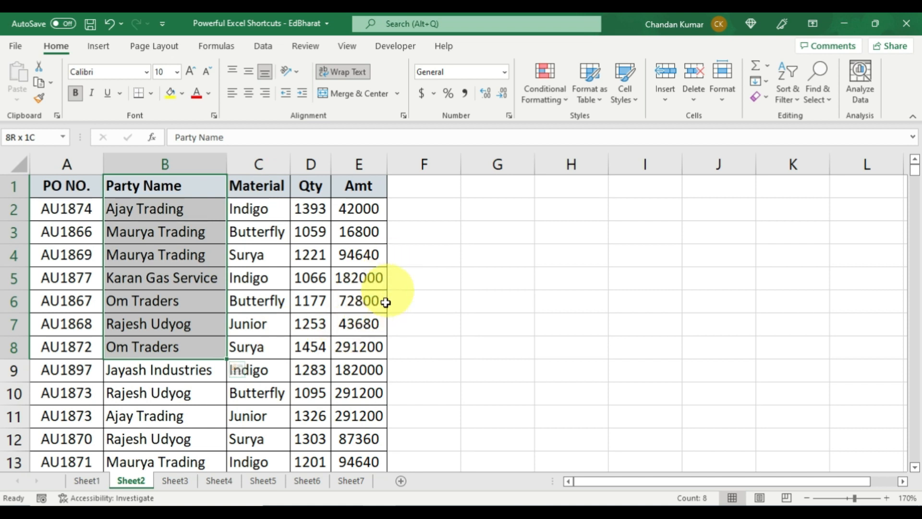
pyautogui.hotkey('shift', 'Right')
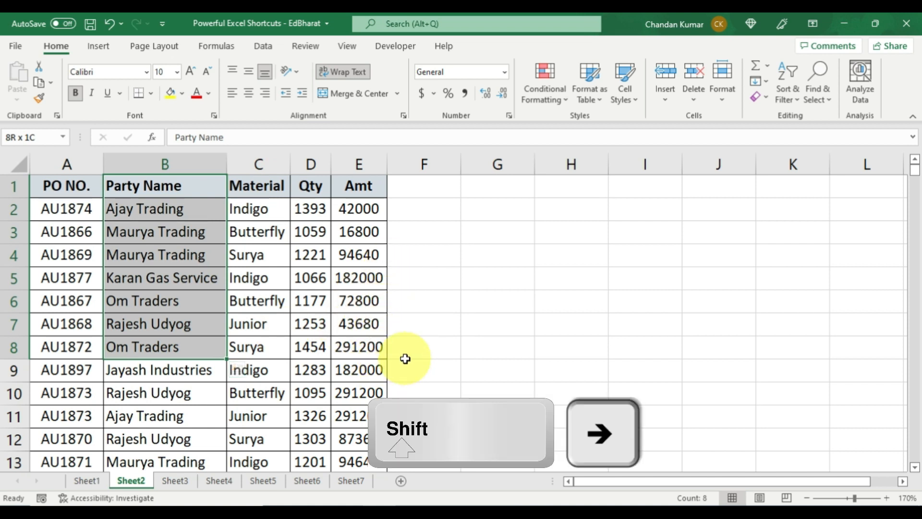
pyautogui.hotkey('shift', 'Right')
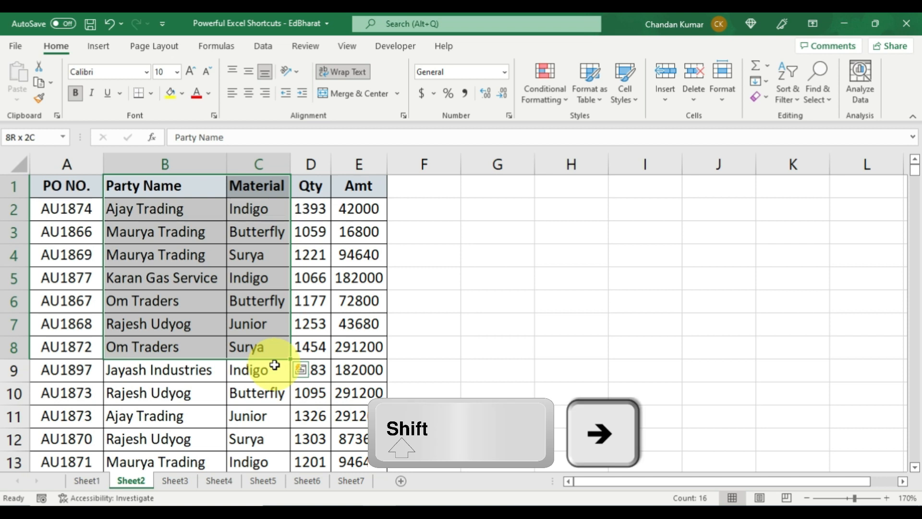
pyautogui.hotkey('shift', 'Right')
pyautogui.hotkey('shift', 'Right')
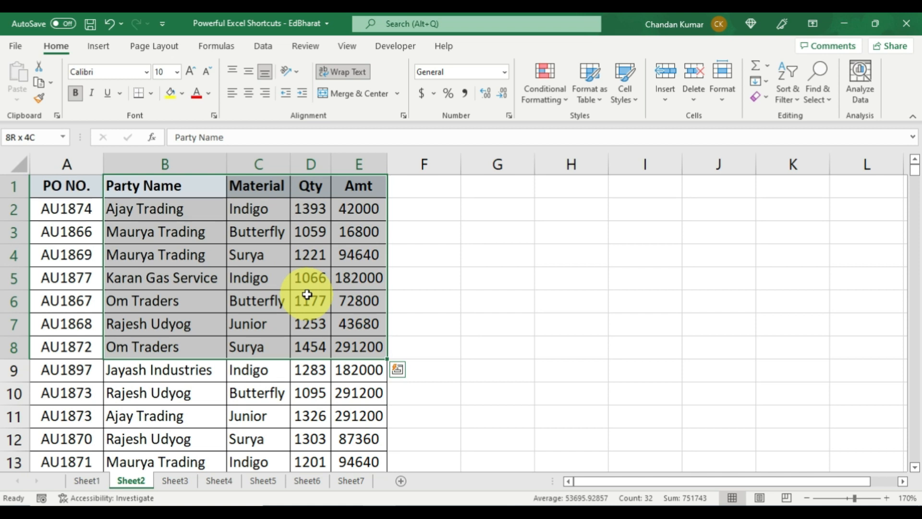
pyautogui.click(276, 188)
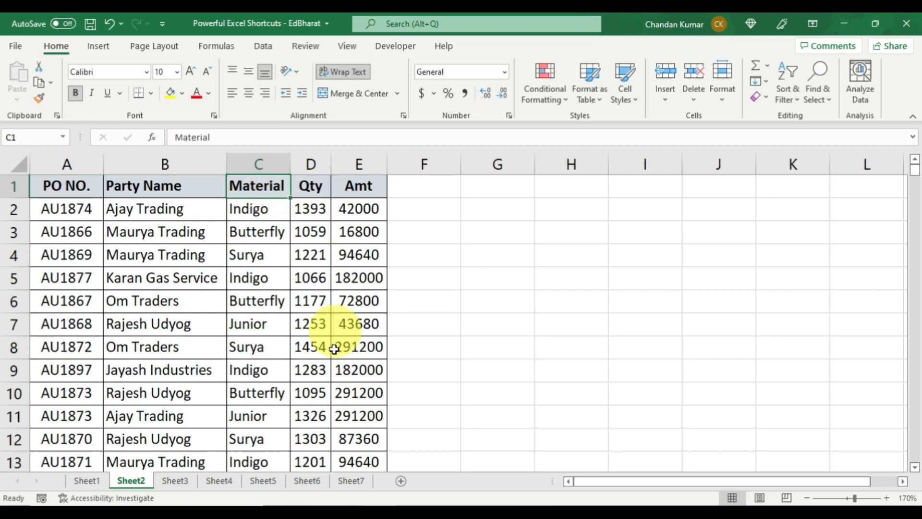
# - Select from the Material header C1 down to row 12 and extend left to column A
pyautogui.click(261, 373)
pyautogui.click(267, 189)
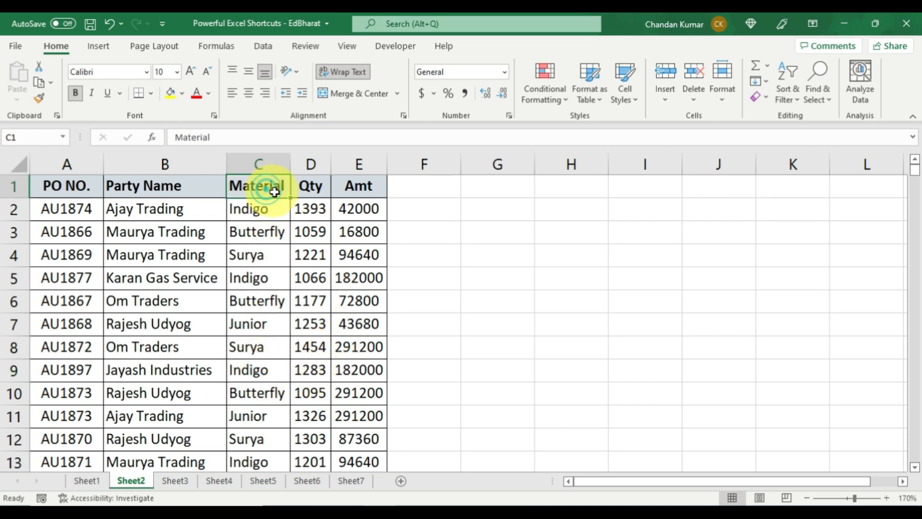
pyautogui.hotkey('shift', 'Down')
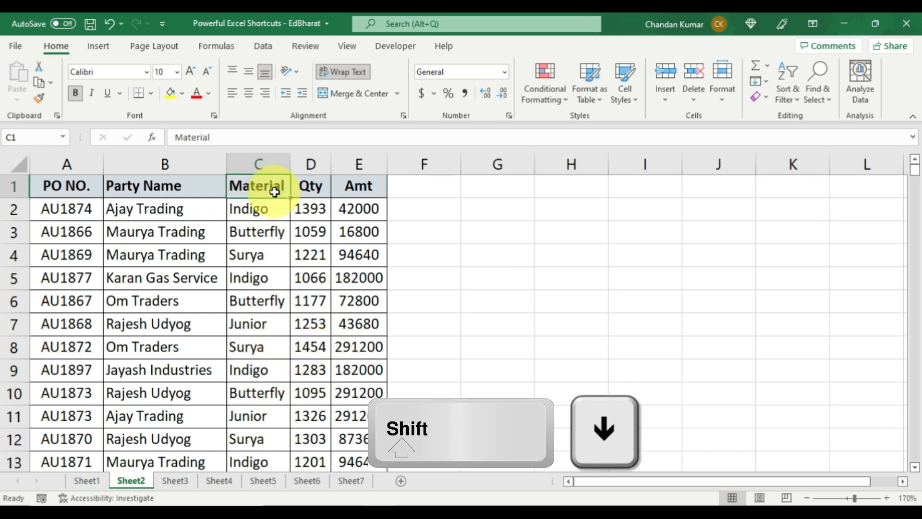
pyautogui.hotkey('shift', 'Down')
pyautogui.hotkey('shift', 'Down')
pyautogui.hotkey('shift', 'Down')
pyautogui.hotkey('shift', 'Down')
pyautogui.hotkey('shift', 'Down')
pyautogui.hotkey('shift', 'Down')
pyautogui.hotkey('shift', 'Down')
pyautogui.hotkey('shift', 'Down')
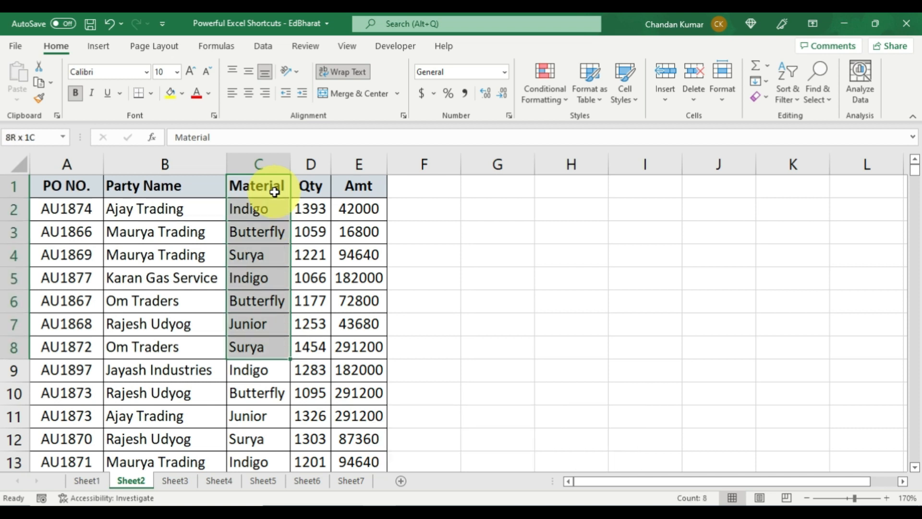
pyautogui.hotkey('shift', 'Down')
pyautogui.hotkey('shift', 'Down')
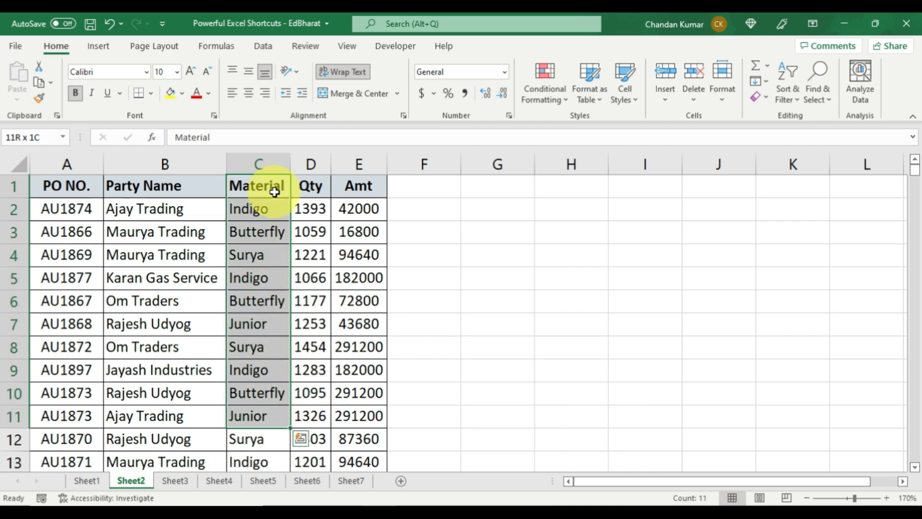
pyautogui.hotkey('shift', 'Down')
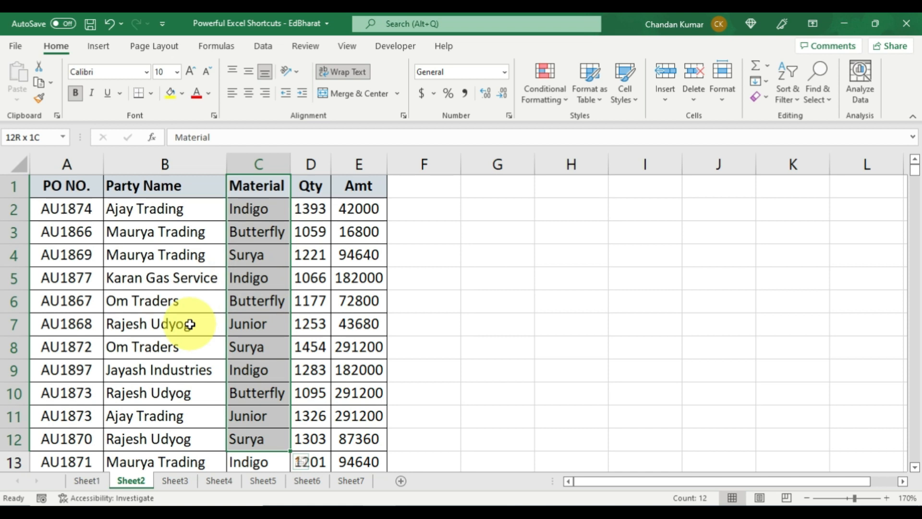
pyautogui.hotkey('ctrl', 'shift', 'Left')
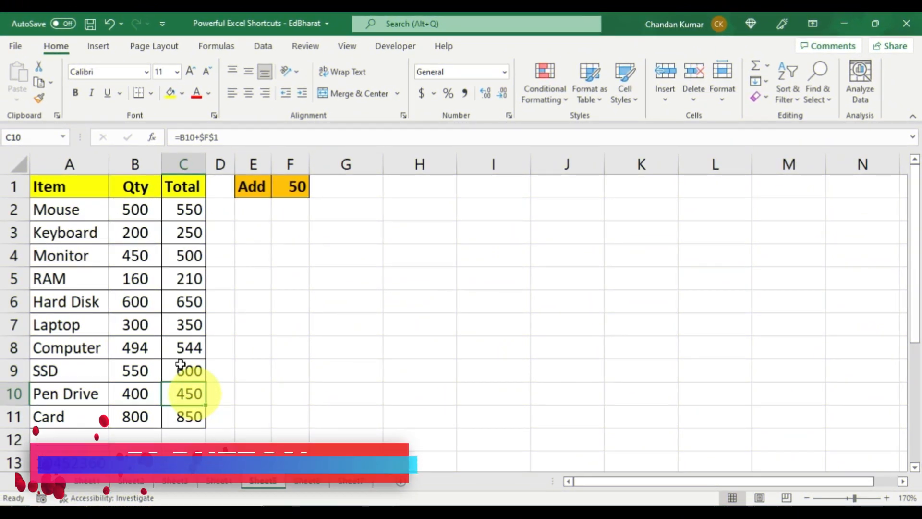
# - Select the Qty values and the totals in rows 2 to 9
pyautogui.click(97, 212)
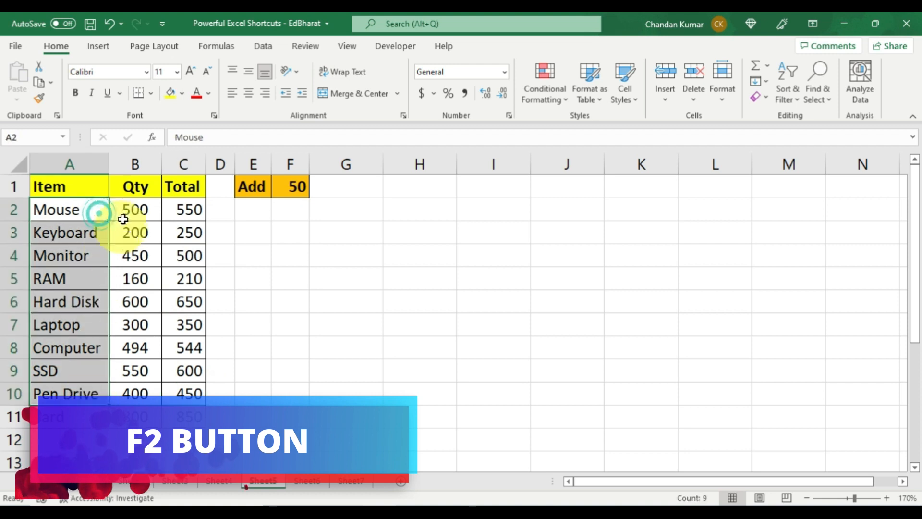
pyautogui.moveTo(127, 209); pyautogui.dragTo(135, 370)
pyautogui.click(175, 209)
pyautogui.moveTo(175, 209); pyautogui.dragTo(179, 364)
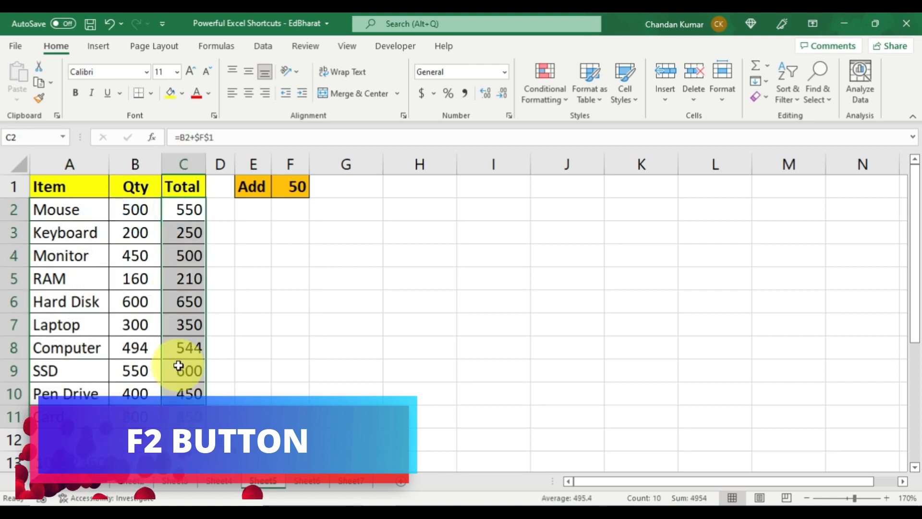
pyautogui.click(179, 364)
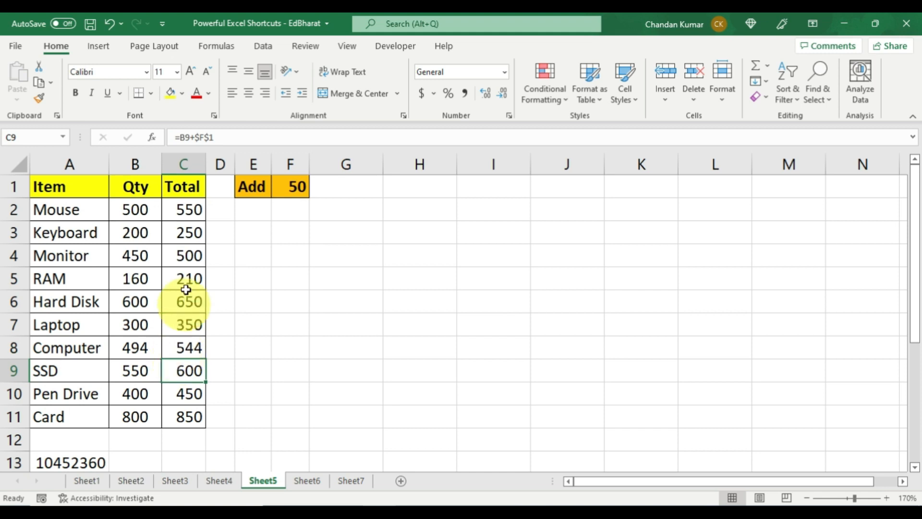
# - Append +1000 to C2's formula so it reads =B2+$F$1+1000
pyautogui.click(187, 210)
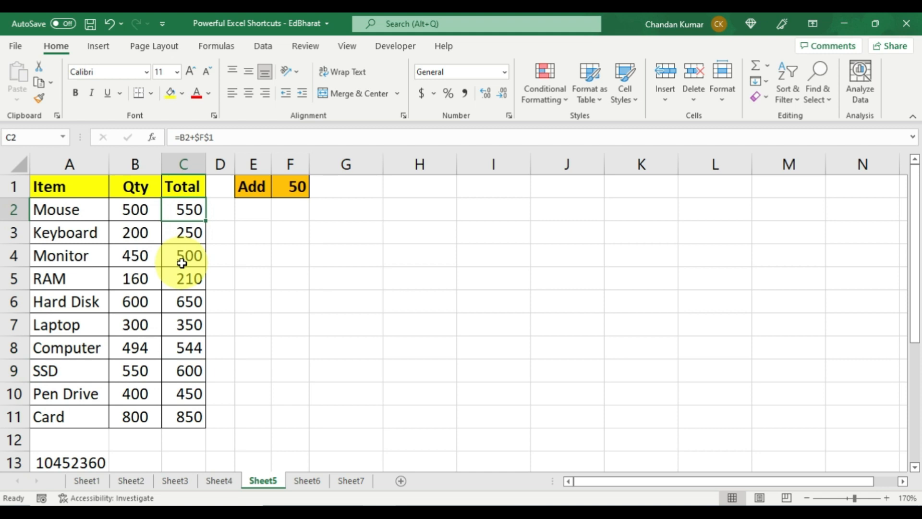
pyautogui.press('F2')
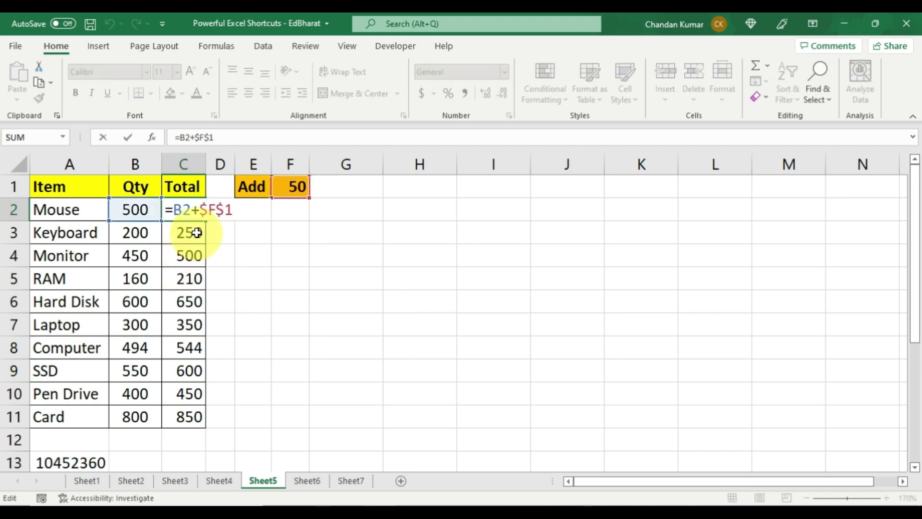
pyautogui.click(239, 211)
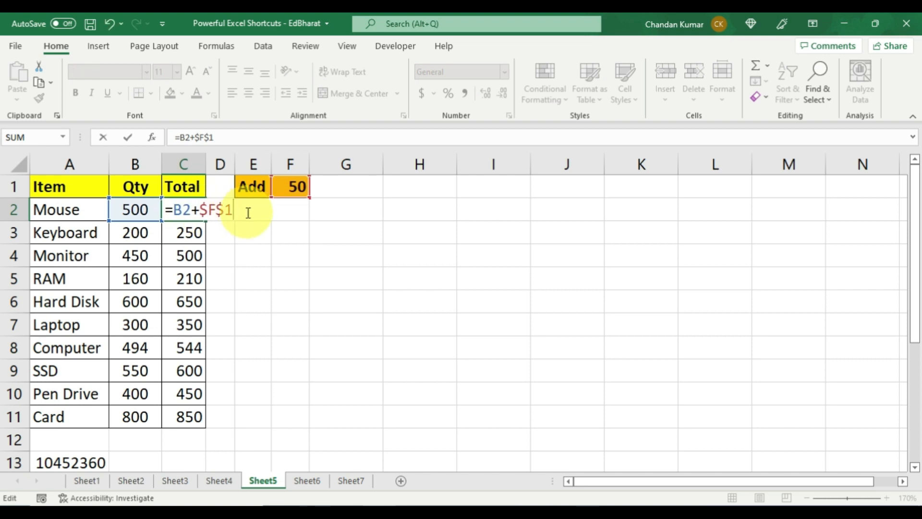
pyautogui.write('+1')
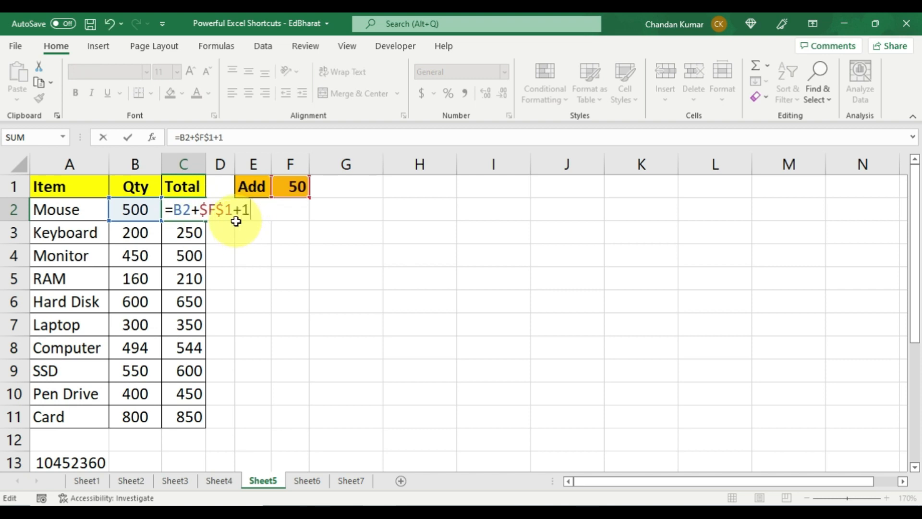
pyautogui.write('000')
pyautogui.press('Return')
pyautogui.click(194, 210)
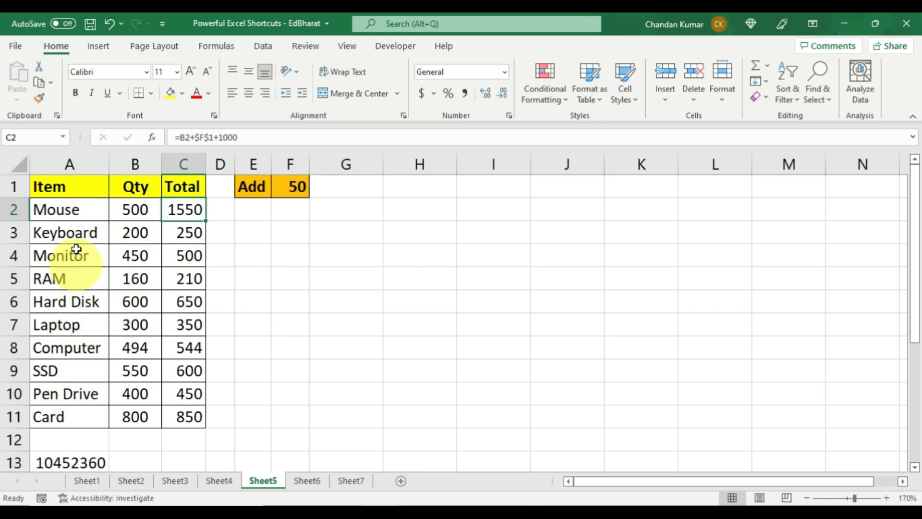
# - Edit cell A5 so the item reads '4gb RAM'
pyautogui.click(63, 279)
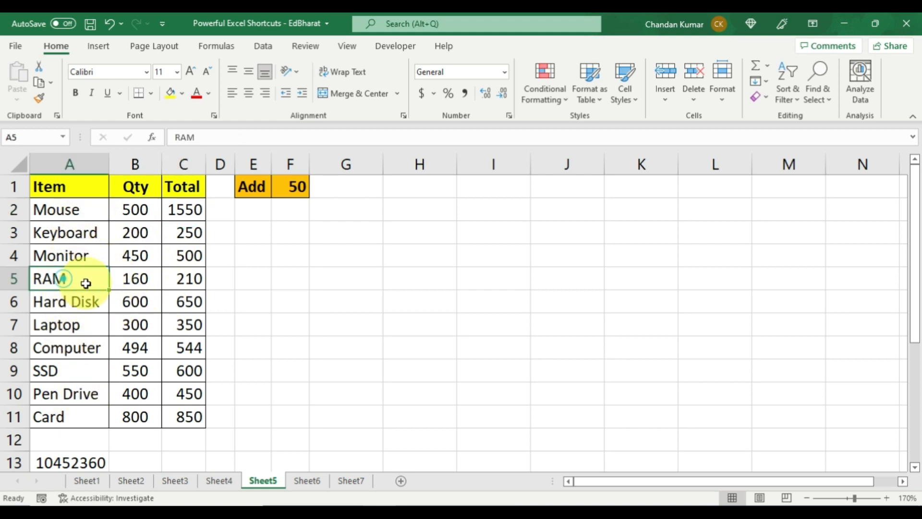
pyautogui.press('F2')
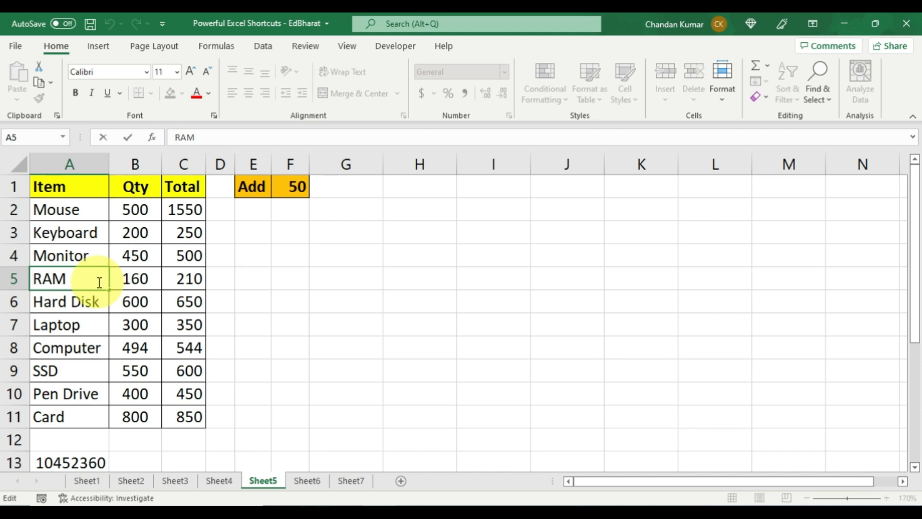
pyautogui.write('4gb')
pyautogui.press('Return')
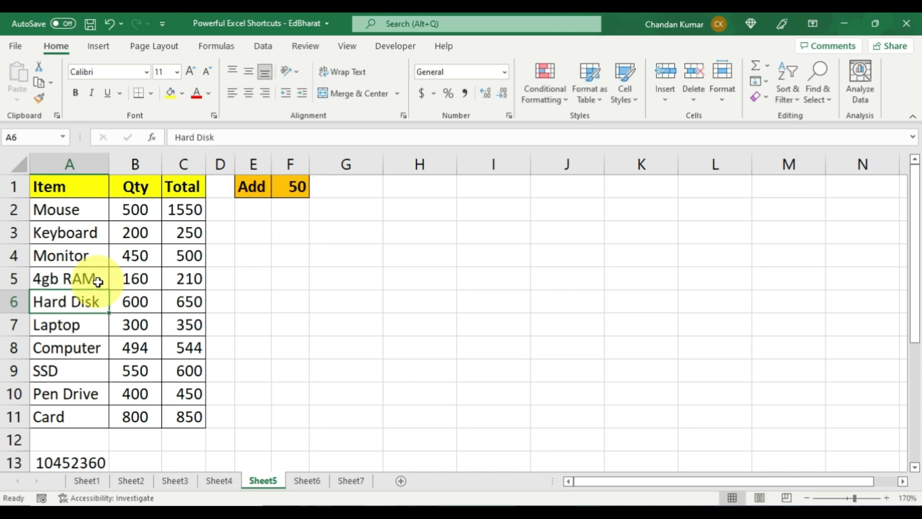
pyautogui.click(98, 281)
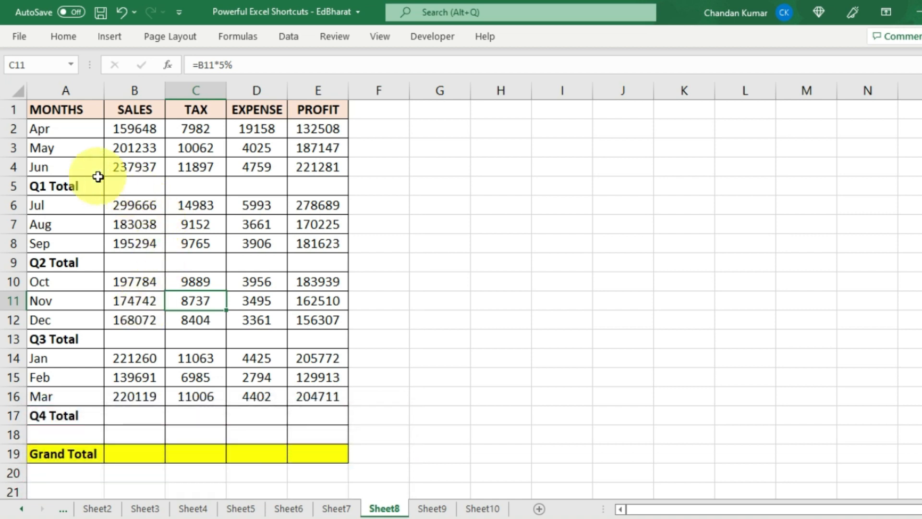
# - AutoSum the Q1–Q4 Total rows B5:E5, B9:E9, B13:E13 and B17:E17 at once with Alt+=
pyautogui.moveTo(125, 188); pyautogui.dragTo(318, 190)
pyautogui.moveTo(144, 262); pyautogui.dragTo(355, 262)
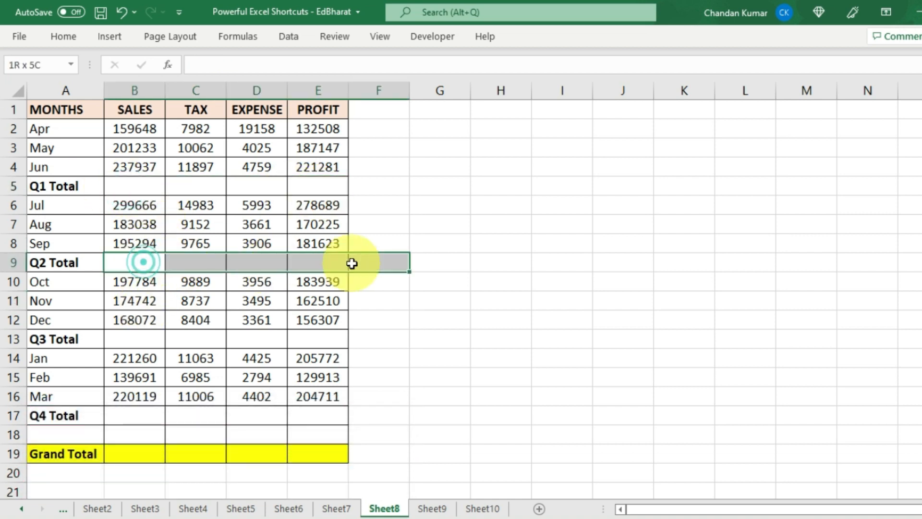
pyautogui.moveTo(142, 338); pyautogui.dragTo(315, 339)
pyautogui.moveTo(144, 415); pyautogui.dragTo(379, 415)
pyautogui.click(176, 295)
pyautogui.moveTo(117, 186); pyautogui.dragTo(312, 185)
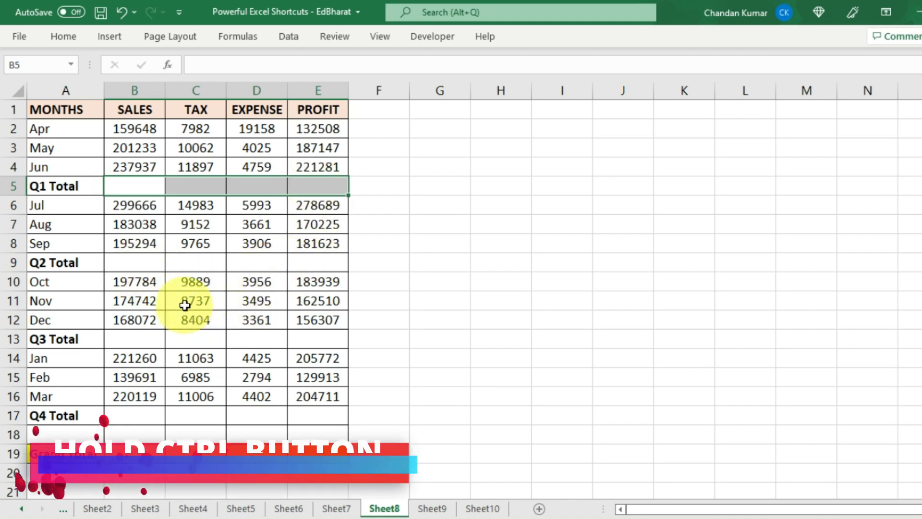
pyautogui.moveTo(127, 260); pyautogui.dragTo(318, 263)
pyautogui.moveTo(159, 336); pyautogui.dragTo(303, 344)
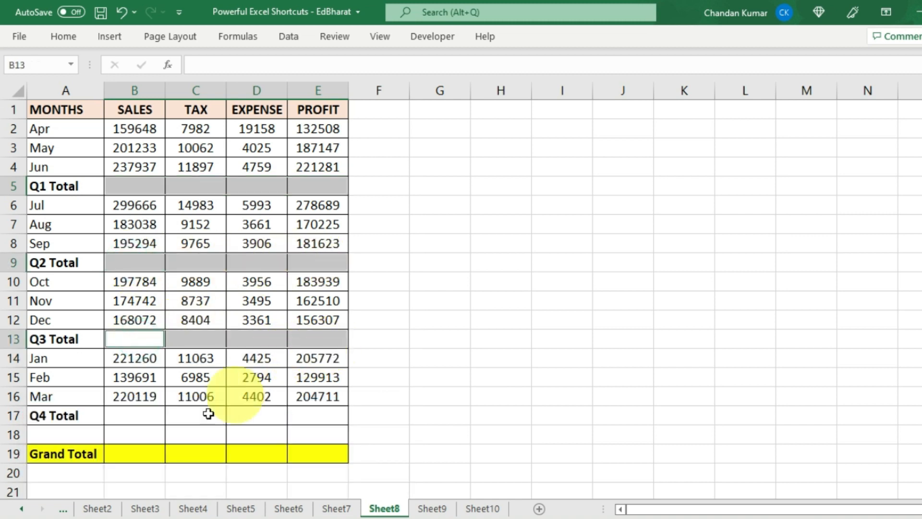
pyautogui.moveTo(137, 414); pyautogui.dragTo(336, 416)
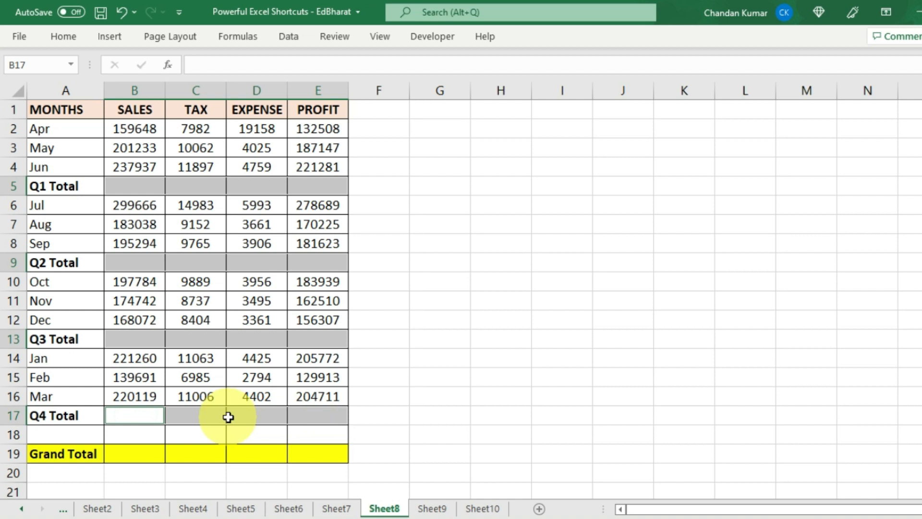
pyautogui.hotkey('alt', '=')
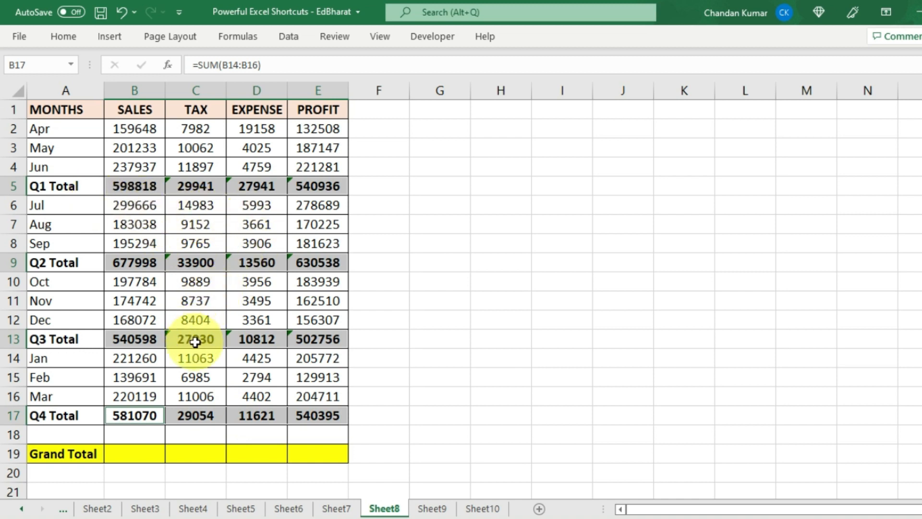
# - Inspect the SUM formulas in B9 and D13 without changing them
pyautogui.click(144, 261)
pyautogui.doubleClick(147, 261)
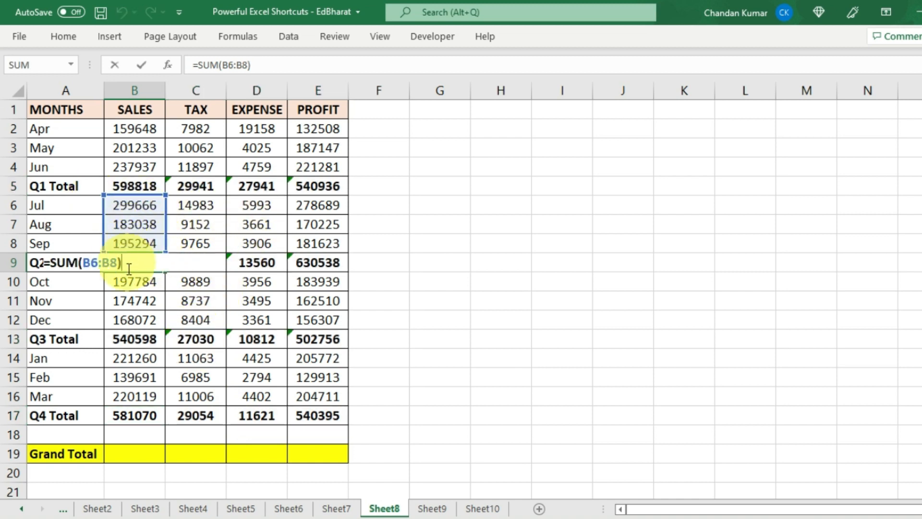
pyautogui.press('Escape')
pyautogui.click(252, 339)
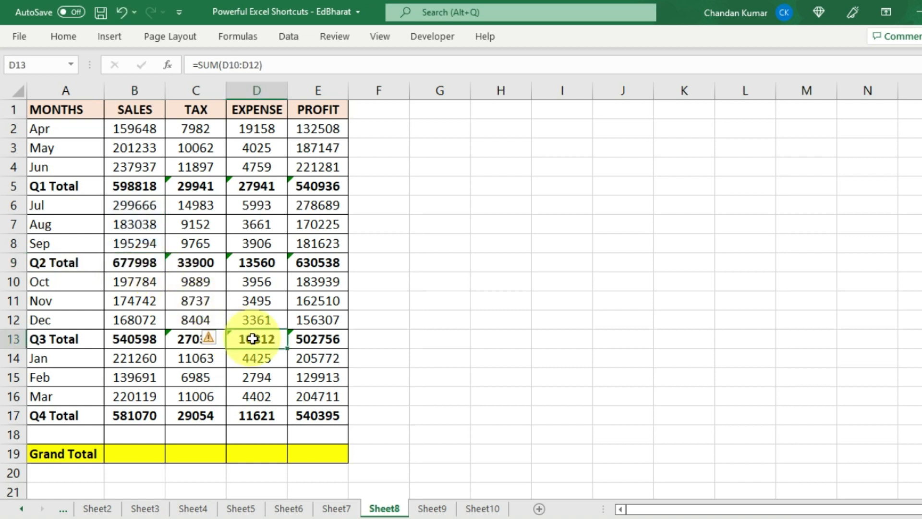
pyautogui.doubleClick(253, 339)
pyautogui.press('Escape')
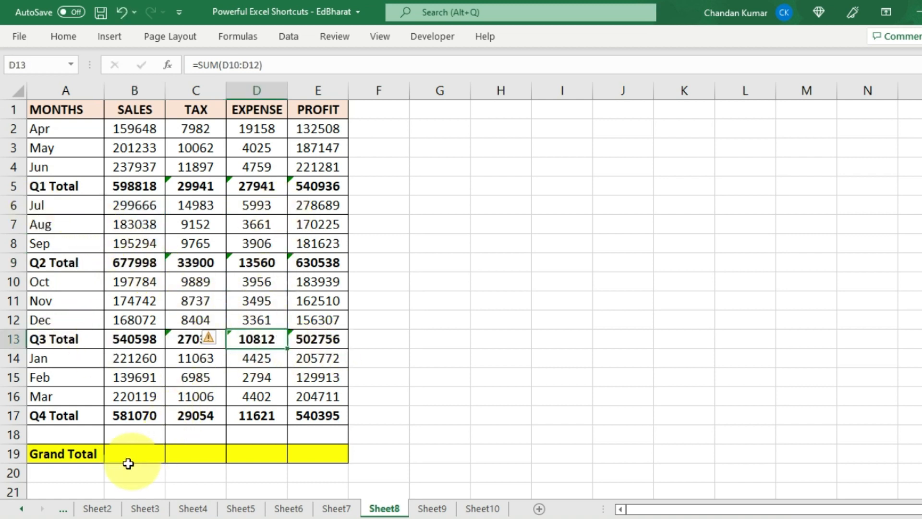
# - Sum the four quarter totals into the Grand Total cells B19:E19 with Alt+=
pyautogui.moveTo(114, 457); pyautogui.dragTo(312, 454)
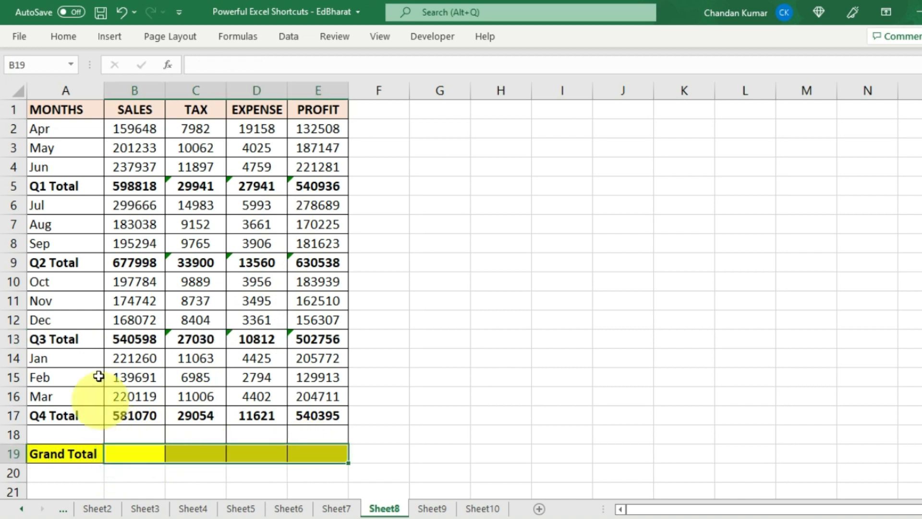
pyautogui.click(123, 451)
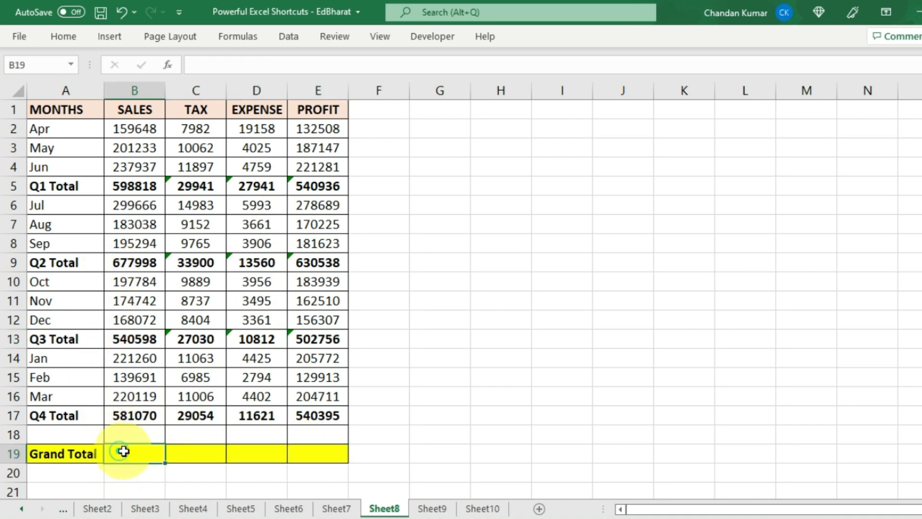
pyautogui.moveTo(124, 451); pyautogui.dragTo(326, 457)
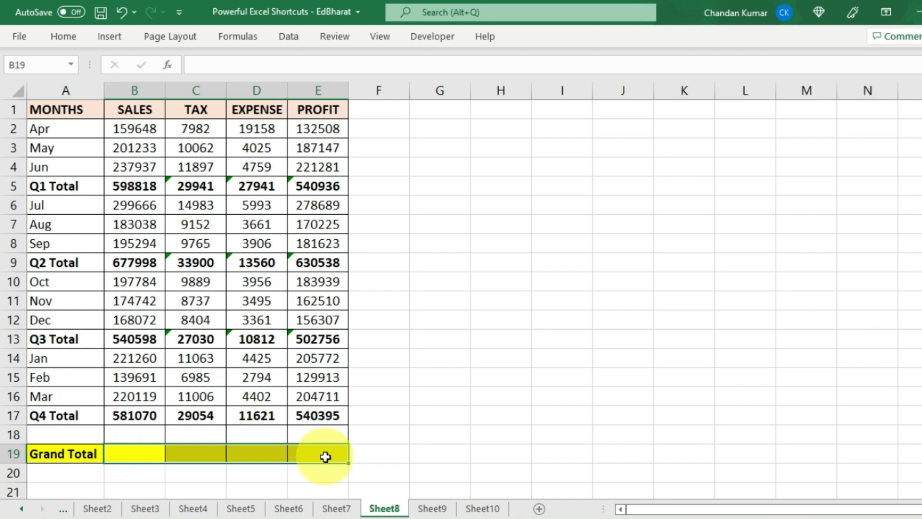
pyautogui.hotkey('alt', '=')
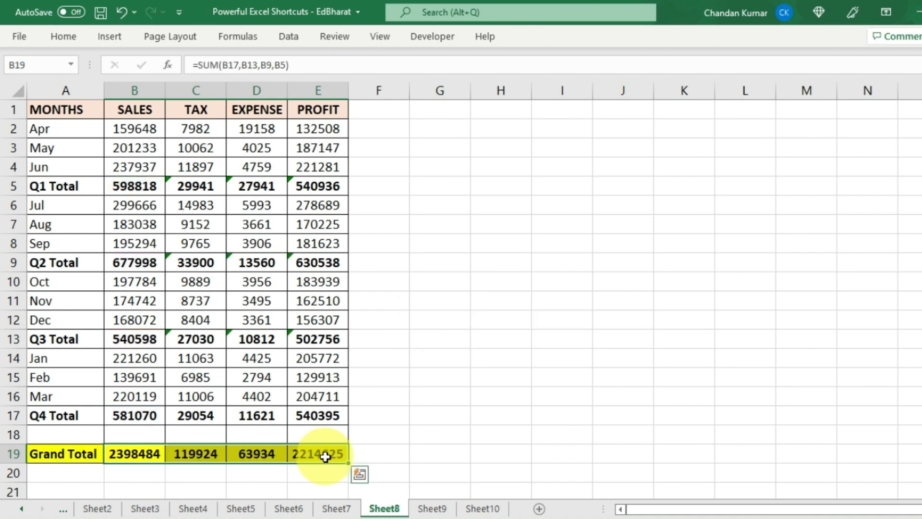
# - Review the Sales grand total formula in B19 and confirm it unchanged
pyautogui.click(128, 456)
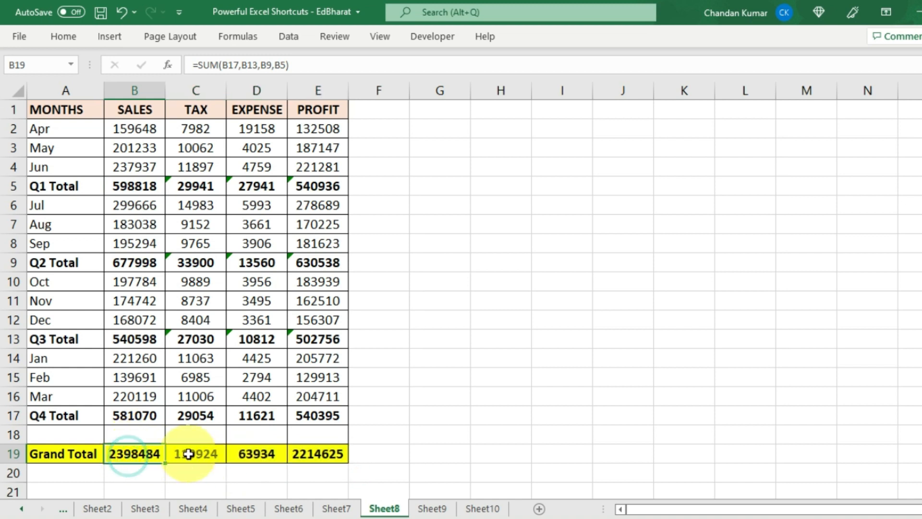
pyautogui.press('F2')
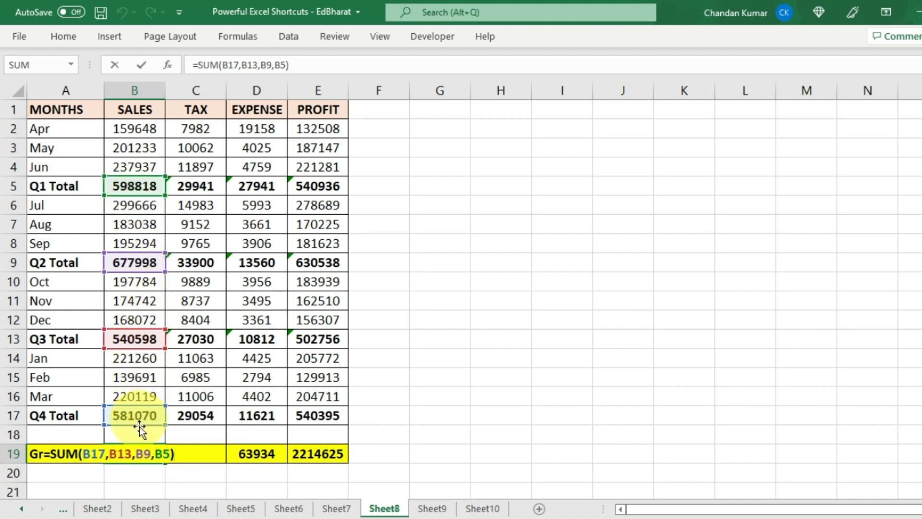
pyautogui.hotkey('ctrl', 'Return')
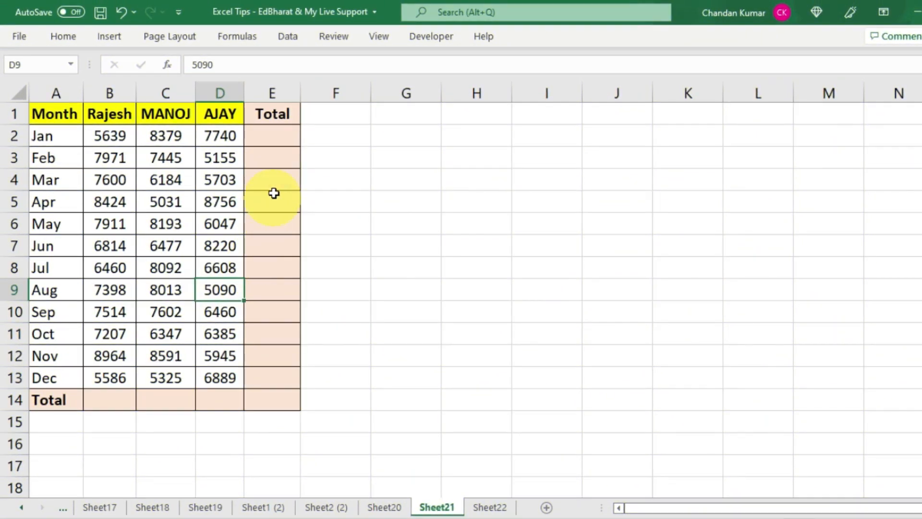
# - Select B2:E14 and AutoSum the Total column and Total row with Alt+=
pyautogui.moveTo(278, 137); pyautogui.dragTo(274, 382)
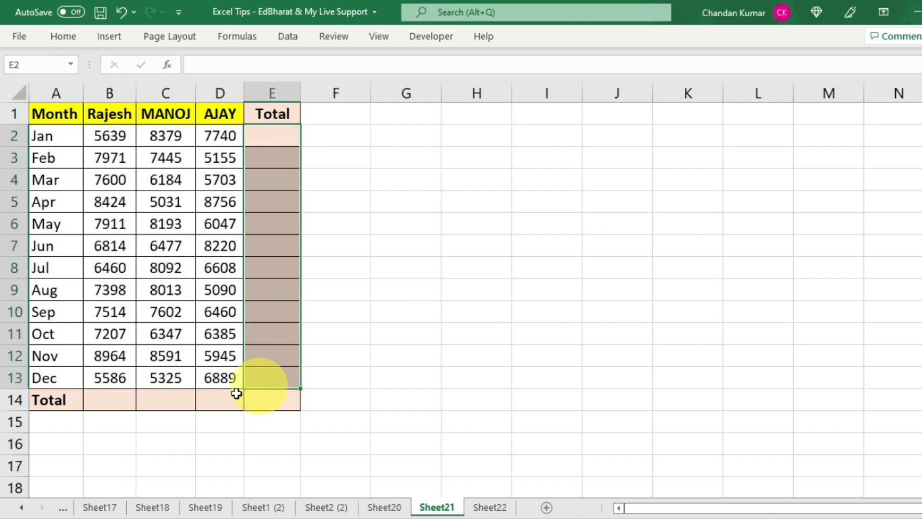
pyautogui.moveTo(103, 405); pyautogui.dragTo(232, 406)
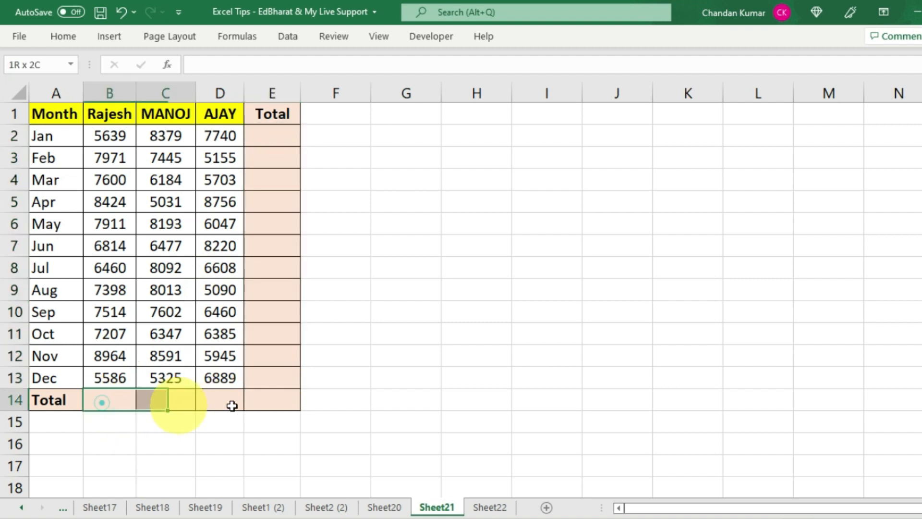
pyautogui.click(185, 312)
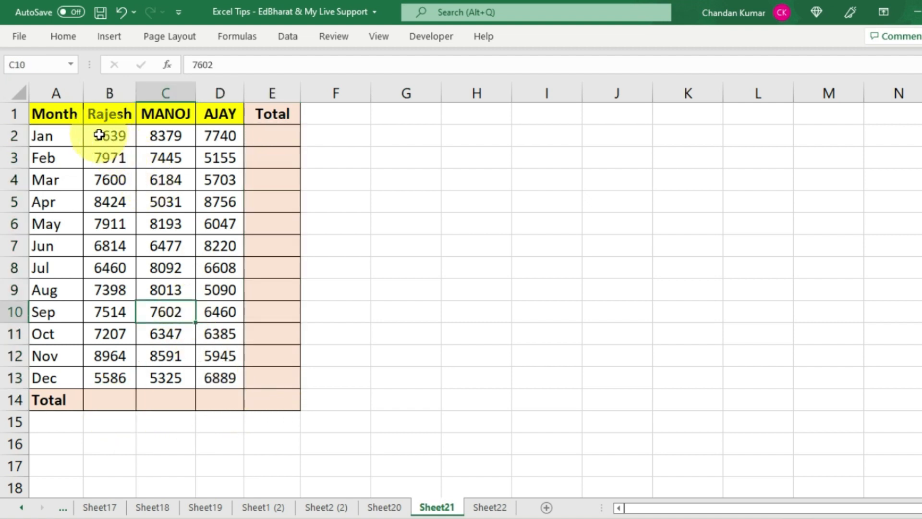
pyautogui.moveTo(105, 134); pyautogui.dragTo(265, 401)
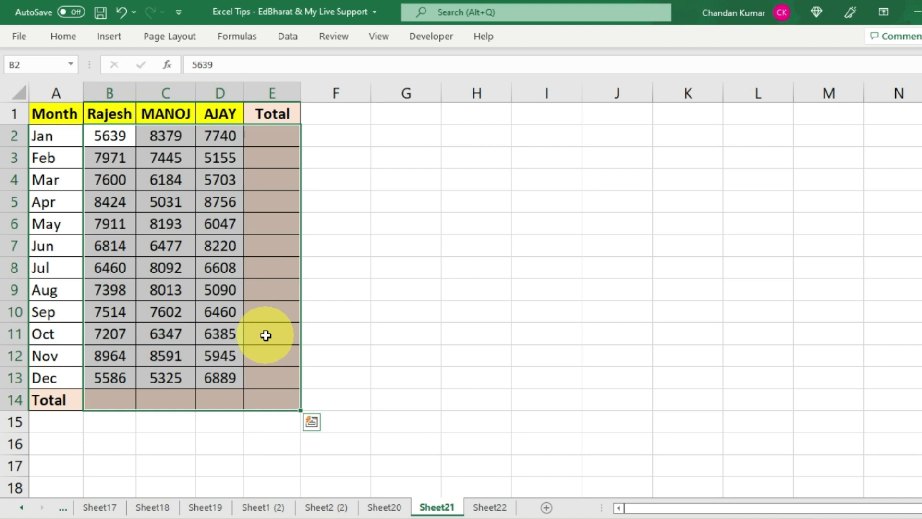
pyautogui.press('alt')
pyautogui.hotkey('alt', '=')
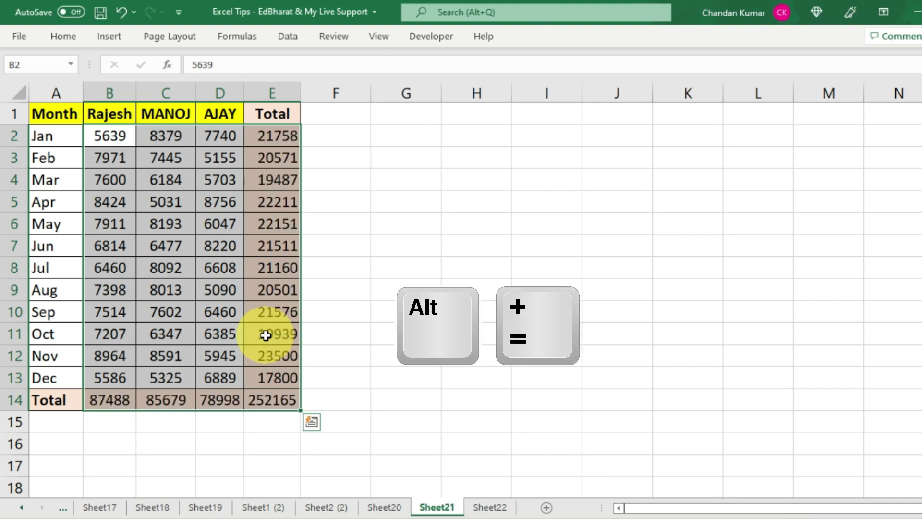
# - Check the total formulas, bold the grand total in E14, and move to Sheet22
pyautogui.click(289, 245)
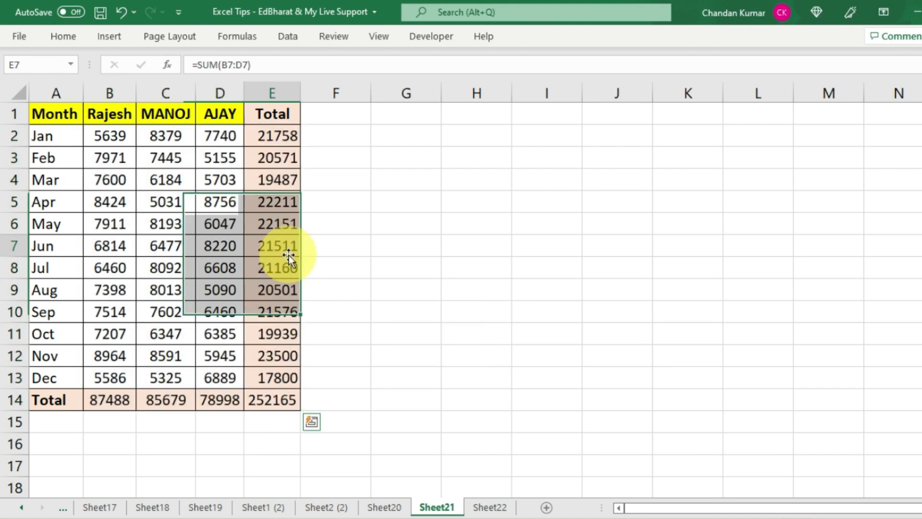
pyautogui.click(270, 406)
pyautogui.click(270, 407)
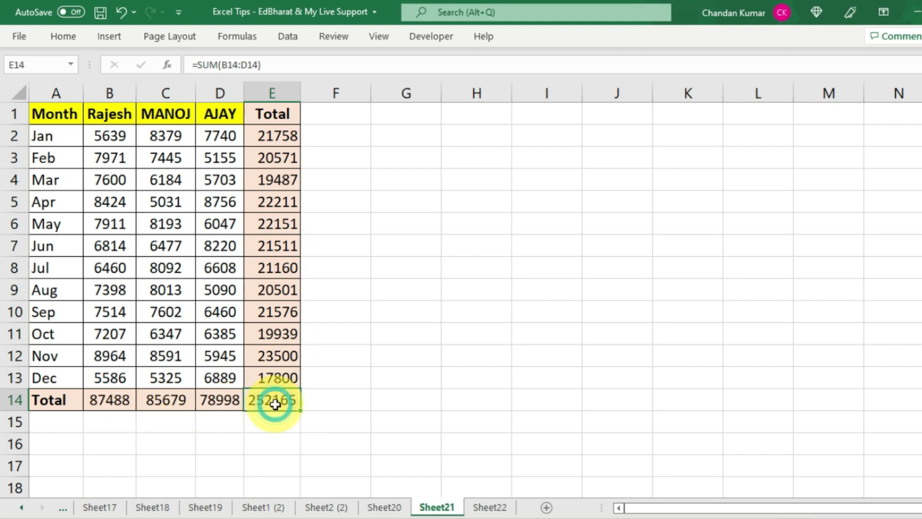
pyautogui.hotkey('ctrl', 'b')
pyautogui.hotkey('ctrl', 'pagedown')
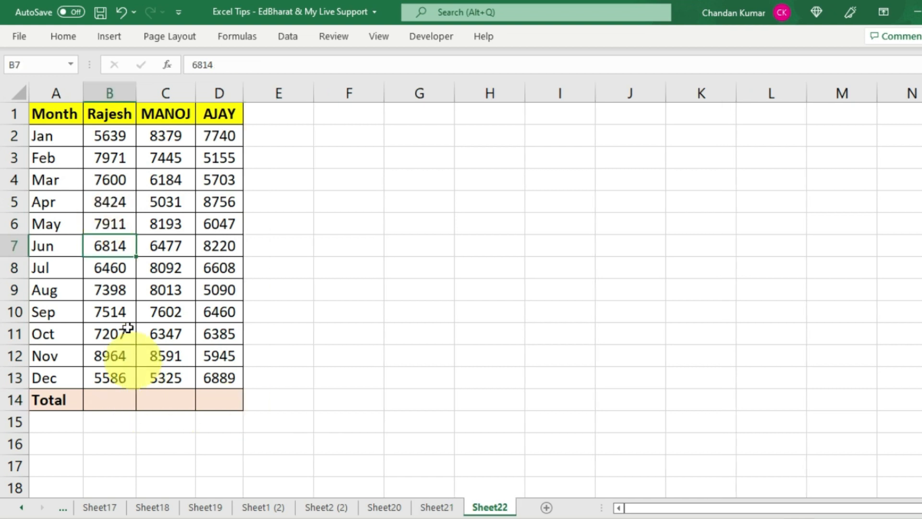
# - Sum the Rajesh, MANOJ and AJAY columns into Total cells B14:D14 with Alt+=
pyautogui.moveTo(107, 114); pyautogui.dragTo(107, 400)
pyautogui.moveTo(165, 115); pyautogui.dragTo(173, 398)
pyautogui.click(98, 399)
pyautogui.moveTo(98, 399); pyautogui.dragTo(217, 404)
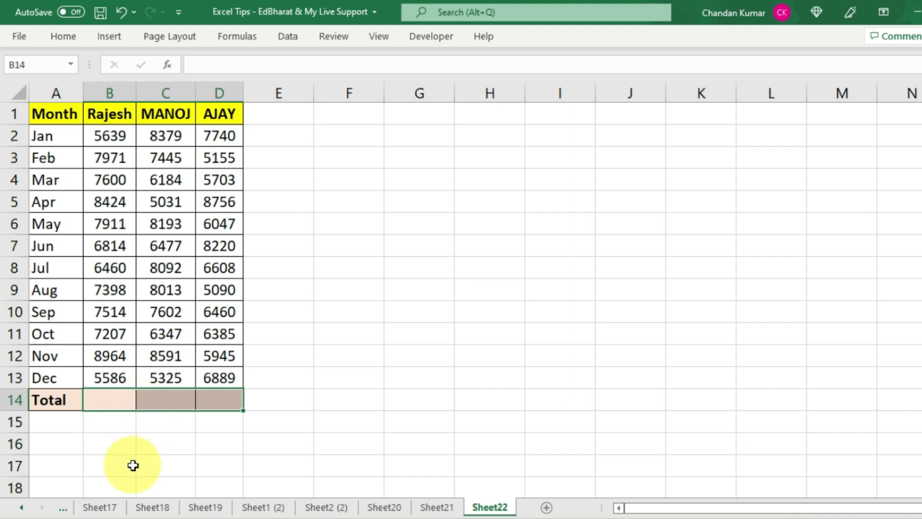
pyautogui.hotkey('alt', '=')
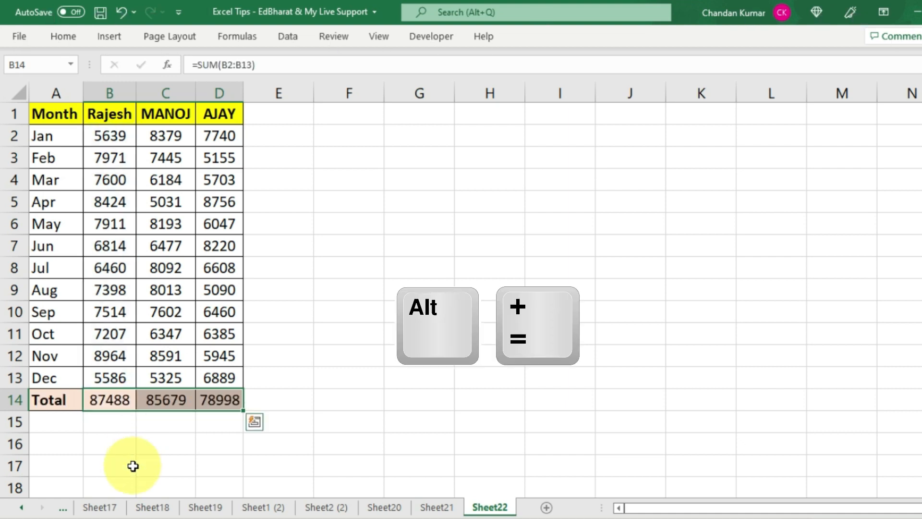
# - Check the SUM formulas in B14 and C14, then deselect the totals
pyautogui.click(115, 398)
pyautogui.doubleClick(111, 399)
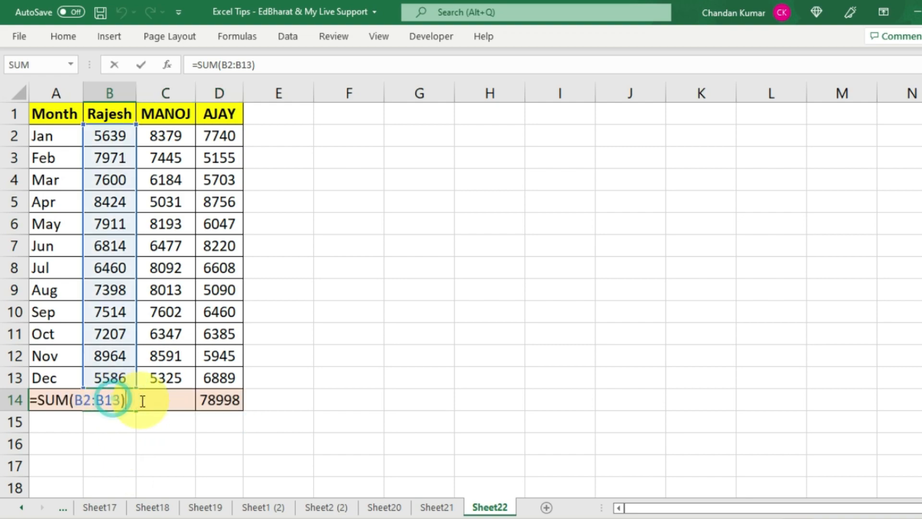
pyautogui.click(158, 398)
pyautogui.click(174, 442)
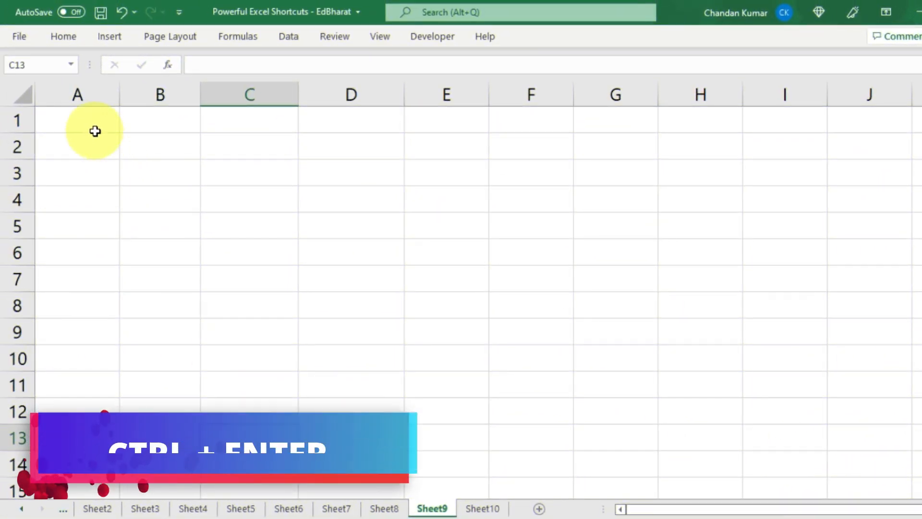
# - Multi-select A1:D1, A3:C3, A5:B5, A7:C7, A9:B9 and cells B10, A12, B13
pyautogui.moveTo(89, 125); pyautogui.dragTo(333, 126)
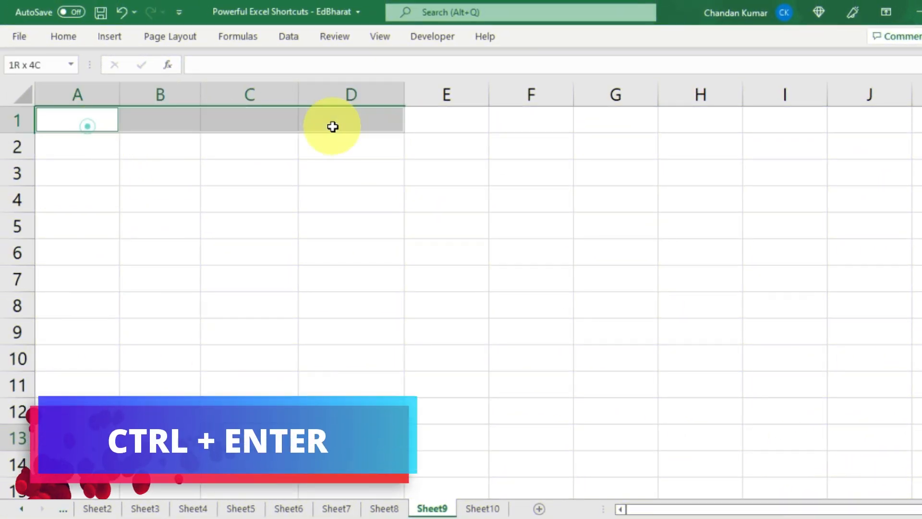
pyautogui.moveTo(86, 173); pyautogui.dragTo(250, 173)
pyautogui.moveTo(65, 227); pyautogui.dragTo(130, 231)
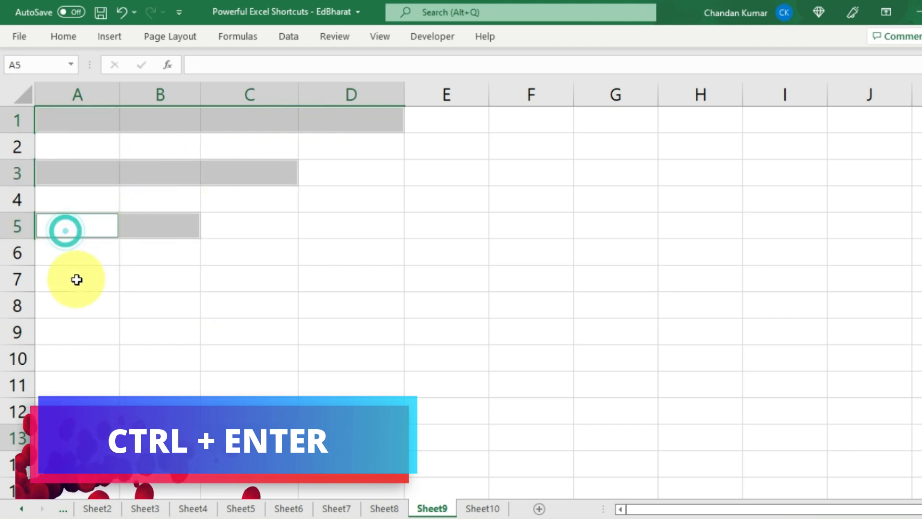
pyautogui.moveTo(76, 280); pyautogui.dragTo(230, 280)
pyautogui.moveTo(93, 335); pyautogui.dragTo(179, 336)
pyautogui.keyDown('ctrl'); pyautogui.click(171, 359); pyautogui.keyUp('ctrl')
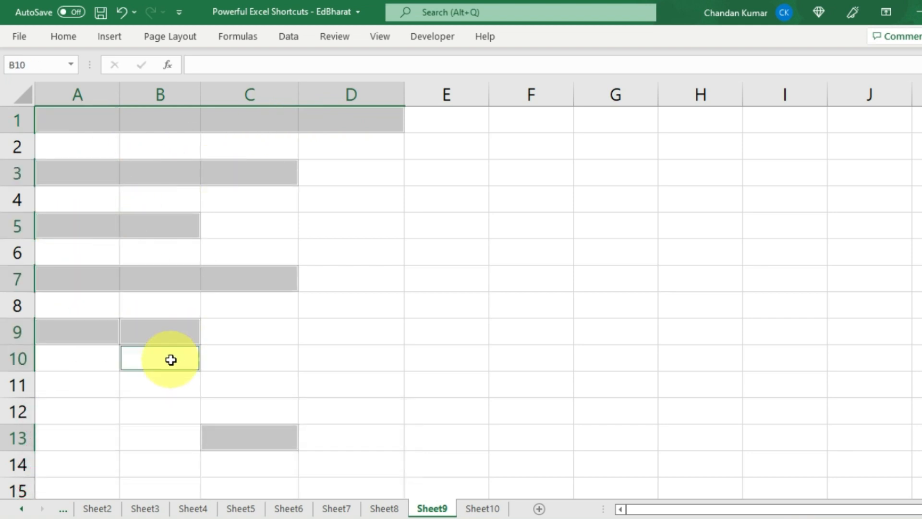
pyautogui.keyDown('ctrl'); pyautogui.click(91, 401); pyautogui.keyUp('ctrl')
pyautogui.keyDown('ctrl'); pyautogui.click(149, 429); pyautogui.keyUp('ctrl')
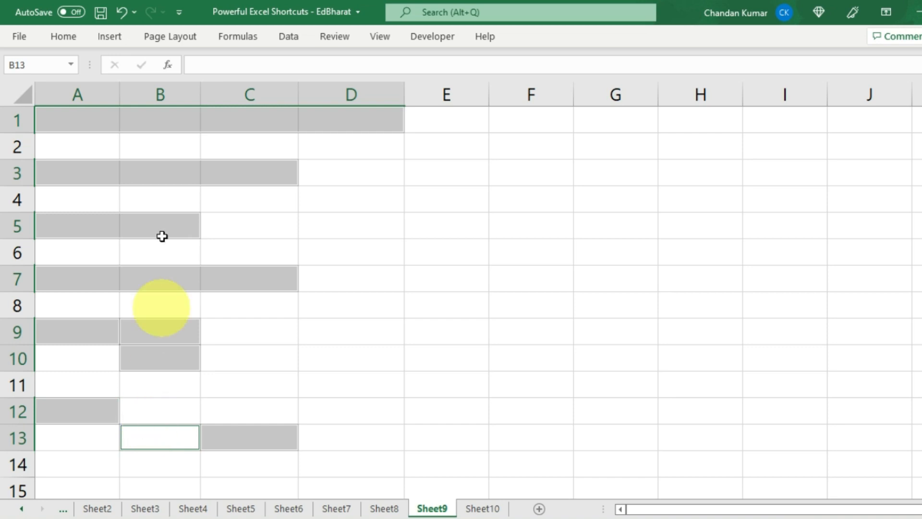
# - Reselect A1:C1, A3:C3, A5:B6, A9, B10 and B12 as the target cells
pyautogui.click(85, 120)
pyautogui.moveTo(169, 120); pyautogui.dragTo(274, 116)
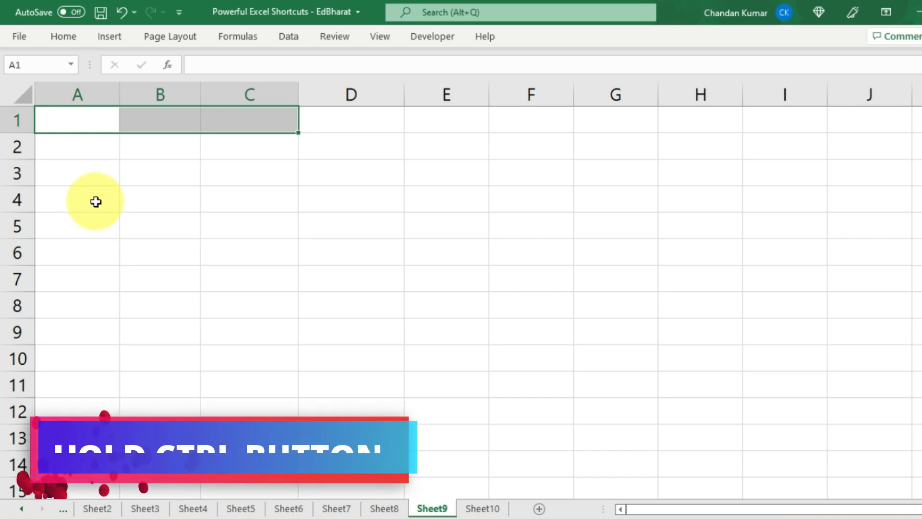
pyautogui.moveTo(77, 174); pyautogui.dragTo(205, 177)
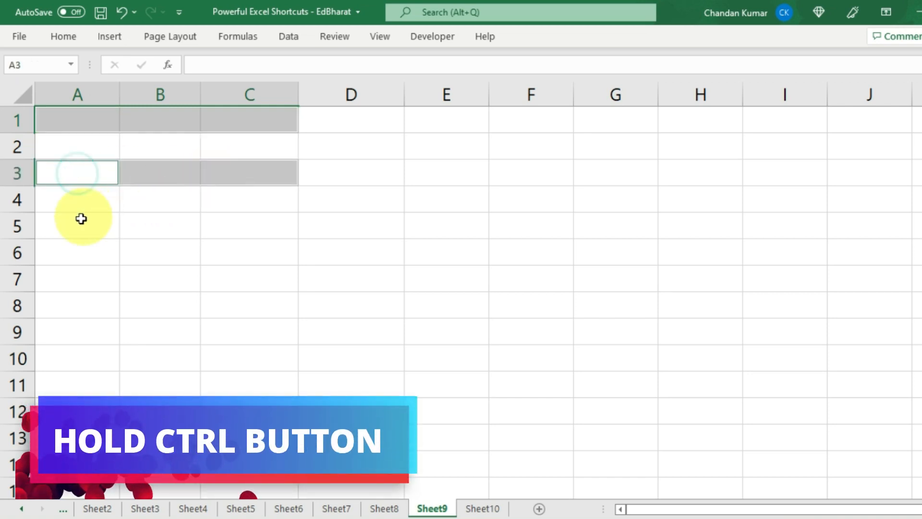
pyautogui.moveTo(75, 247); pyautogui.dragTo(159, 238)
pyautogui.keyDown('ctrl'); pyautogui.click(77, 319); pyautogui.keyUp('ctrl')
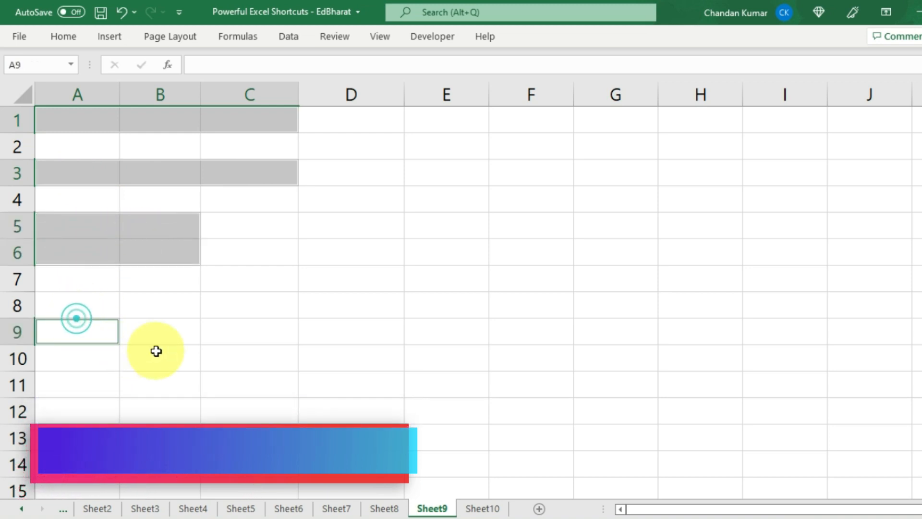
pyautogui.keyDown('ctrl'); pyautogui.click(157, 350); pyautogui.keyUp('ctrl')
pyautogui.keyDown('ctrl'); pyautogui.click(151, 401); pyautogui.keyUp('ctrl')
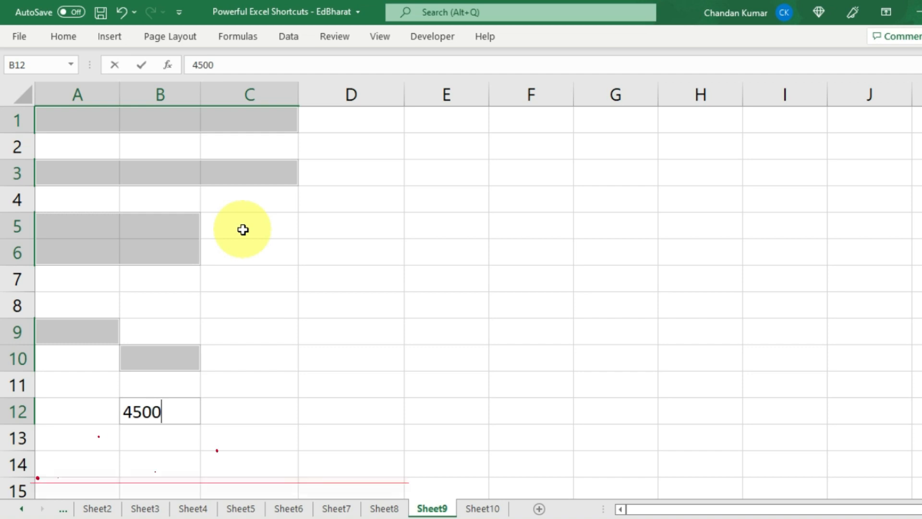
# - Fill 4500 into all selected cells at once with Ctrl+Enter and shade them yellow
pyautogui.hotkey('ctrl', 'Return')
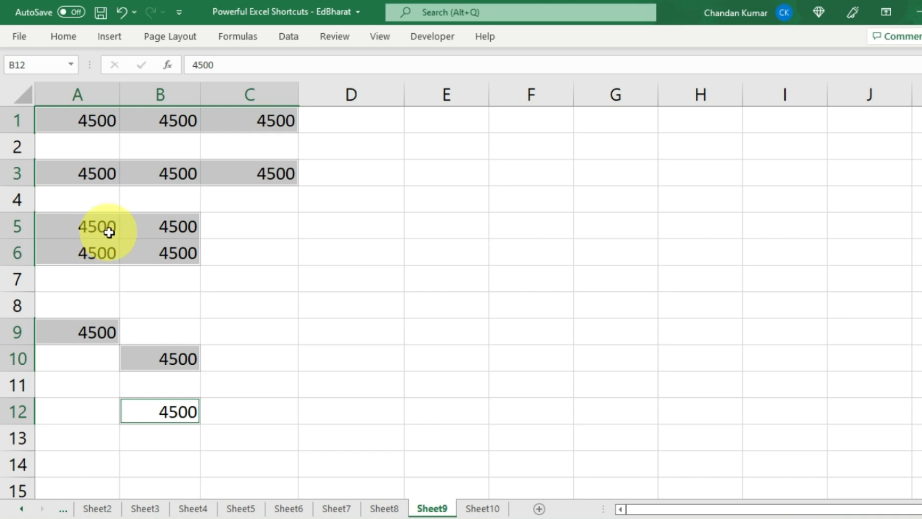
pyautogui.click(66, 36)
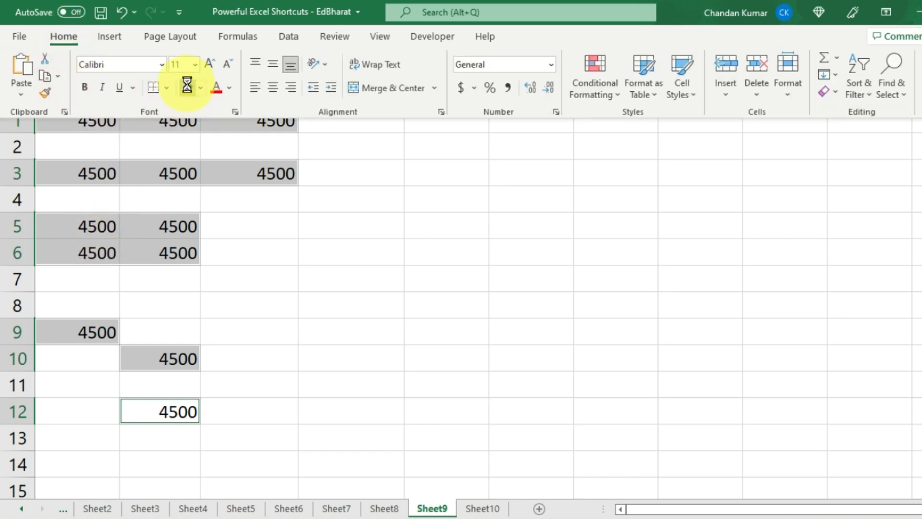
pyautogui.click(229, 88)
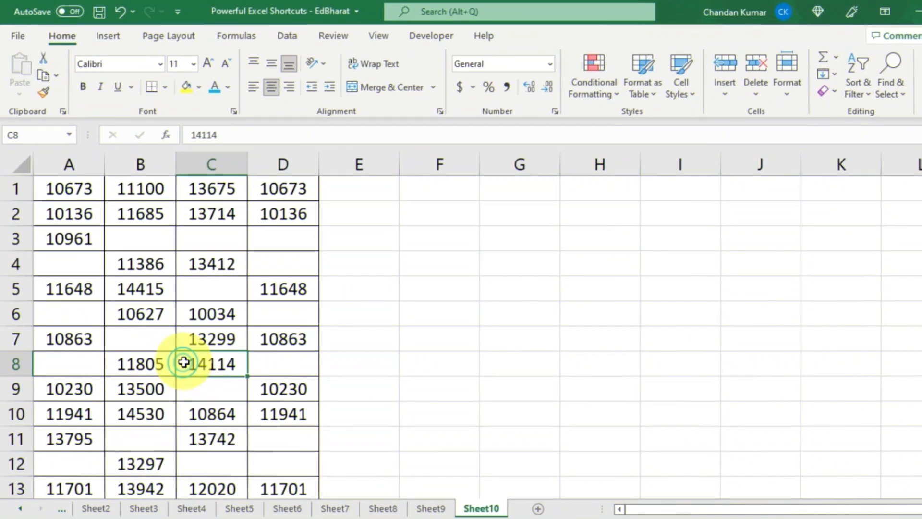
# - Manually multi-select the scattered blank cells such as A4, B3, D6, B7, A8, C9 and D11
pyautogui.moveTo(70, 188); pyautogui.dragTo(291, 486)
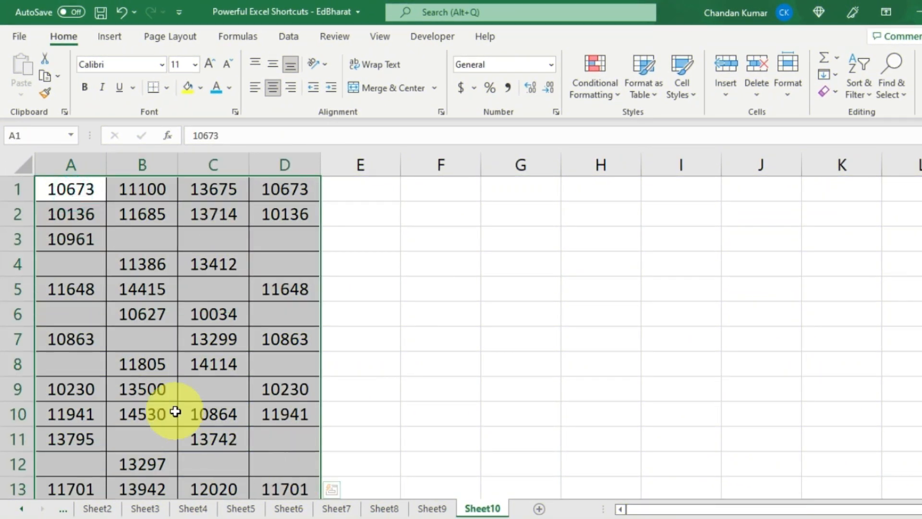
pyautogui.click(175, 412)
pyautogui.click(99, 263)
pyautogui.keyDown('ctrl'); pyautogui.click(142, 243); pyautogui.keyUp('ctrl')
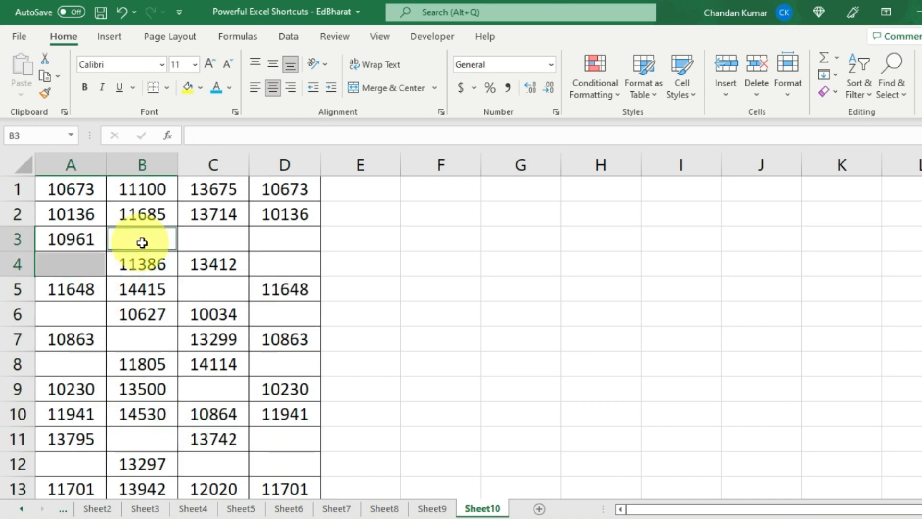
pyautogui.keyDown('ctrl'); pyautogui.click(205, 243); pyautogui.keyUp('ctrl')
pyautogui.keyDown('ctrl'); pyautogui.click(303, 243); pyautogui.keyUp('ctrl')
pyautogui.keyDown('ctrl'); pyautogui.click(288, 264); pyautogui.keyUp('ctrl')
pyautogui.keyDown('ctrl'); pyautogui.click(225, 286); pyautogui.keyUp('ctrl')
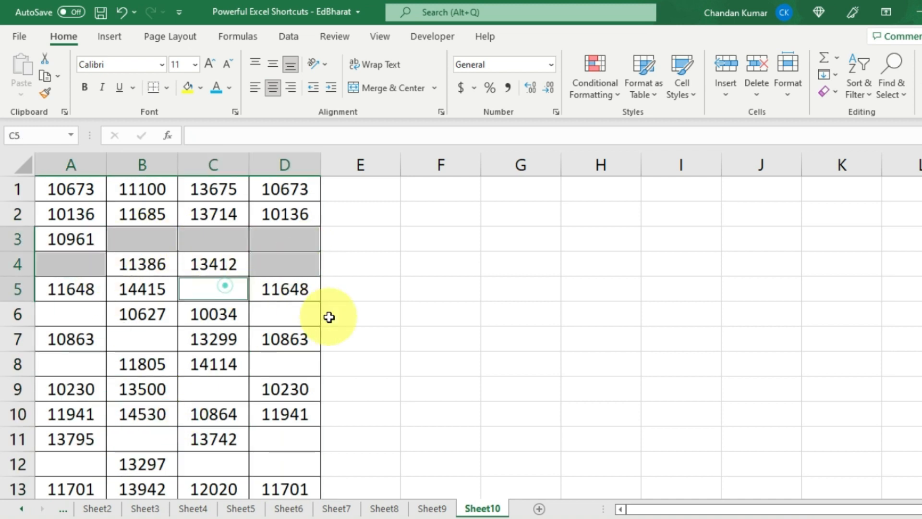
pyautogui.keyDown('ctrl'); pyautogui.click(275, 315); pyautogui.keyUp('ctrl')
pyautogui.keyDown('ctrl'); pyautogui.click(170, 339); pyautogui.keyUp('ctrl')
pyautogui.keyDown('ctrl'); pyautogui.click(62, 359); pyautogui.keyUp('ctrl')
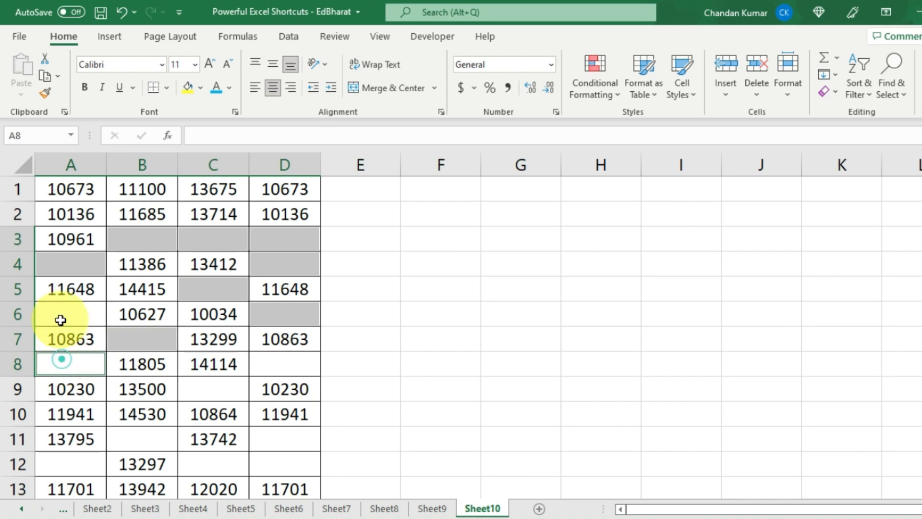
pyautogui.keyDown('ctrl'); pyautogui.click(60, 320); pyautogui.keyUp('ctrl')
pyautogui.keyDown('ctrl'); pyautogui.click(198, 388); pyautogui.keyUp('ctrl')
pyautogui.keyDown('ctrl'); pyautogui.click(275, 364); pyautogui.keyUp('ctrl')
pyautogui.keyDown('ctrl'); pyautogui.click(268, 440); pyautogui.keyUp('ctrl')
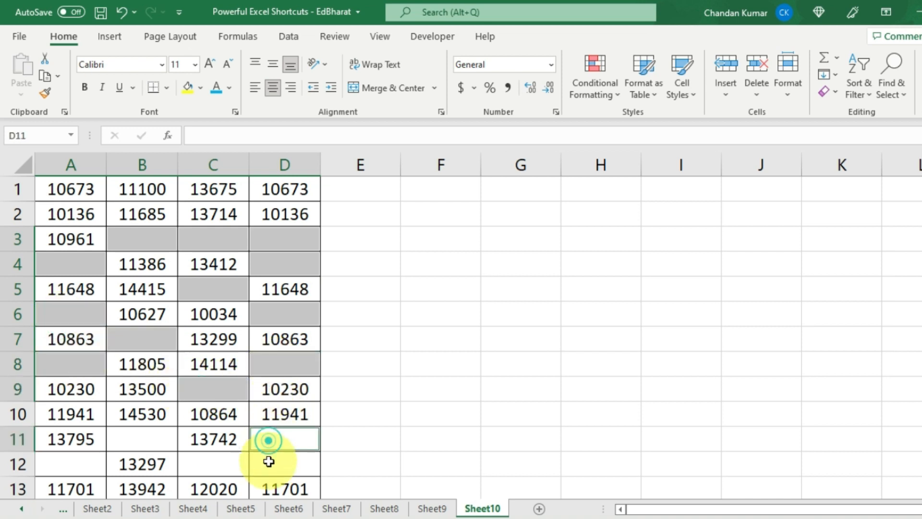
# - Select the whole A1:D13 table from B8 with Ctrl+A and open Go To
pyautogui.click(174, 365)
pyautogui.hotkey('ctrl', 'a')
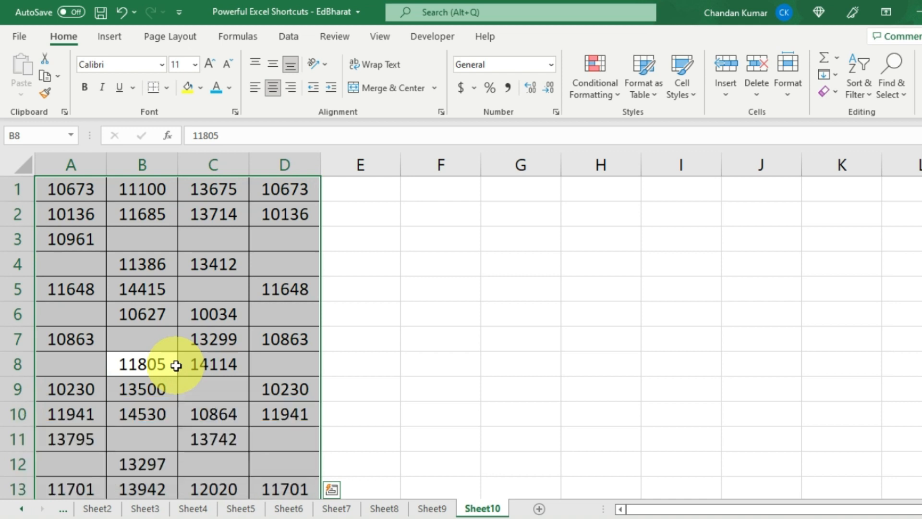
pyautogui.hotkey('ctrl', 'g')
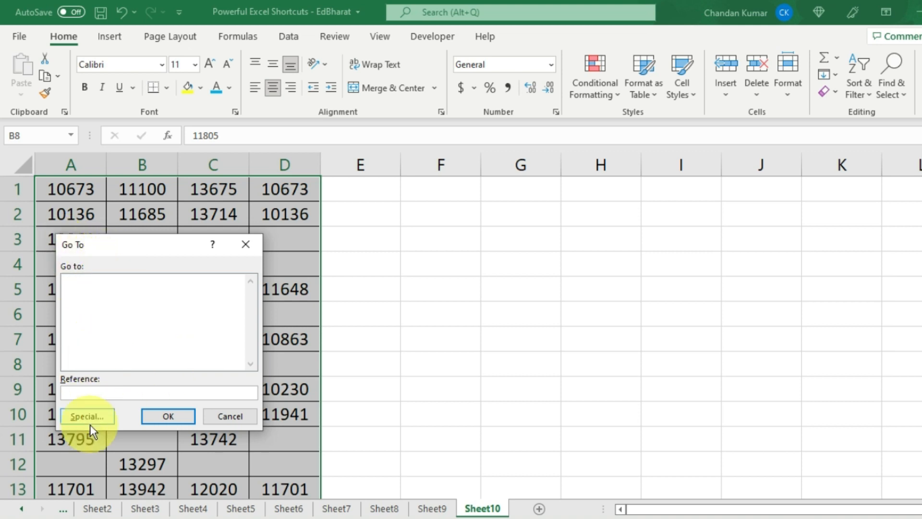
# - Select only the table's blank cells via Go To Special and fill them all with 'pending'
pyautogui.click(94, 419)
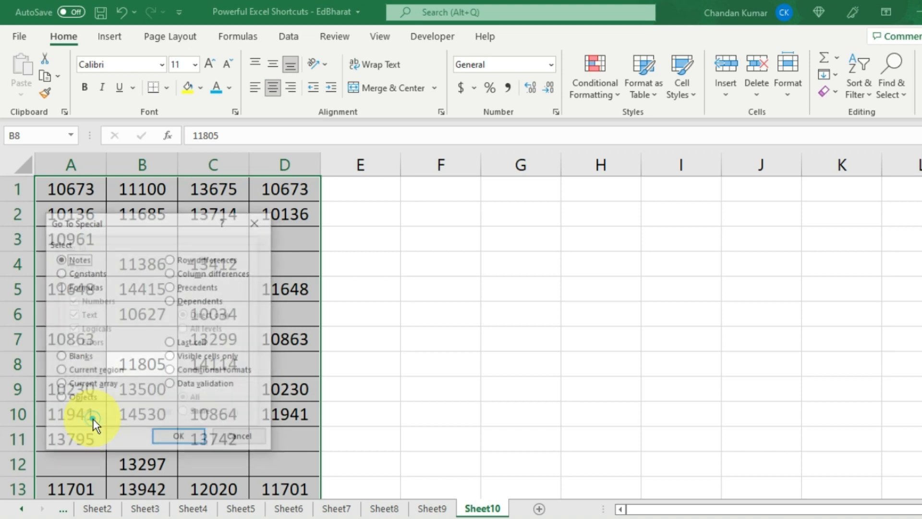
pyautogui.click(75, 356)
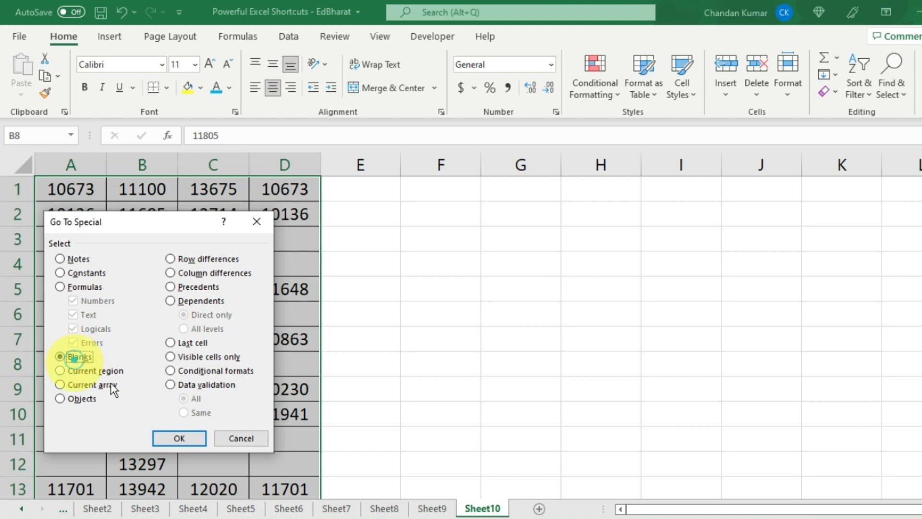
pyautogui.click(195, 439)
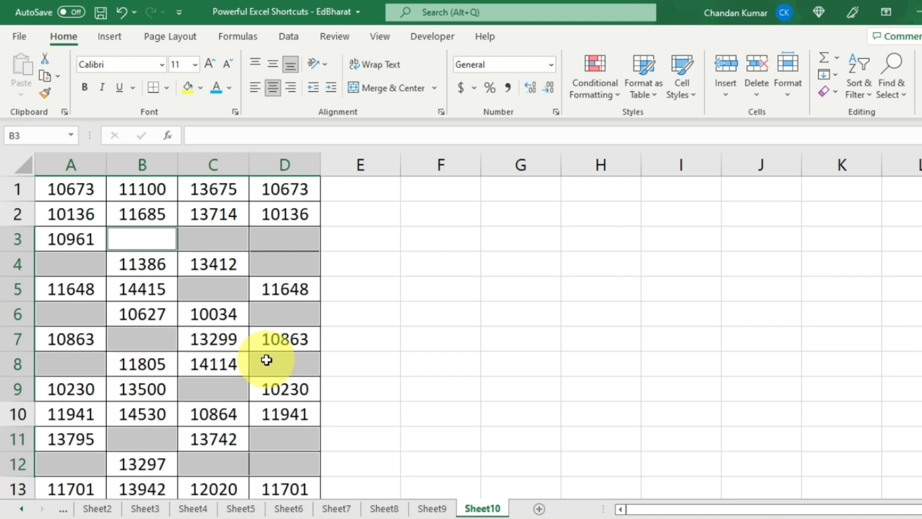
pyautogui.write('pending')
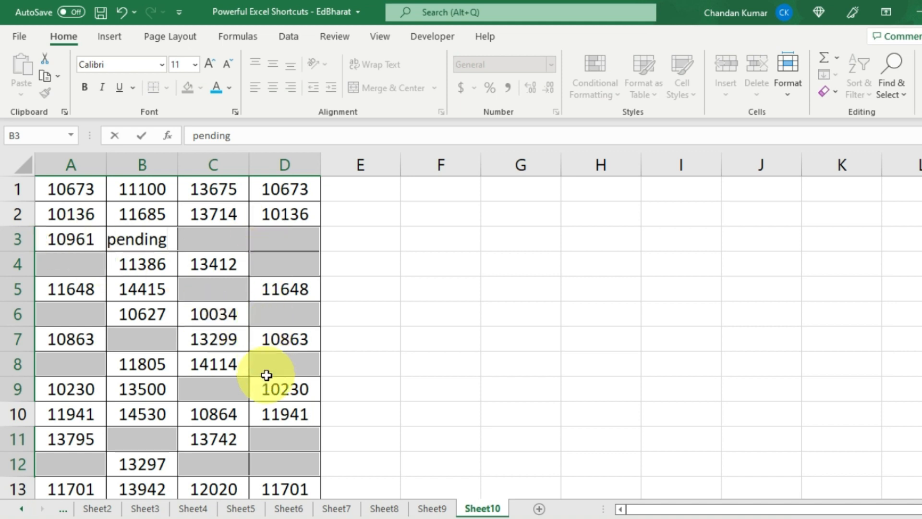
pyautogui.hotkey('ctrl', 'Return')
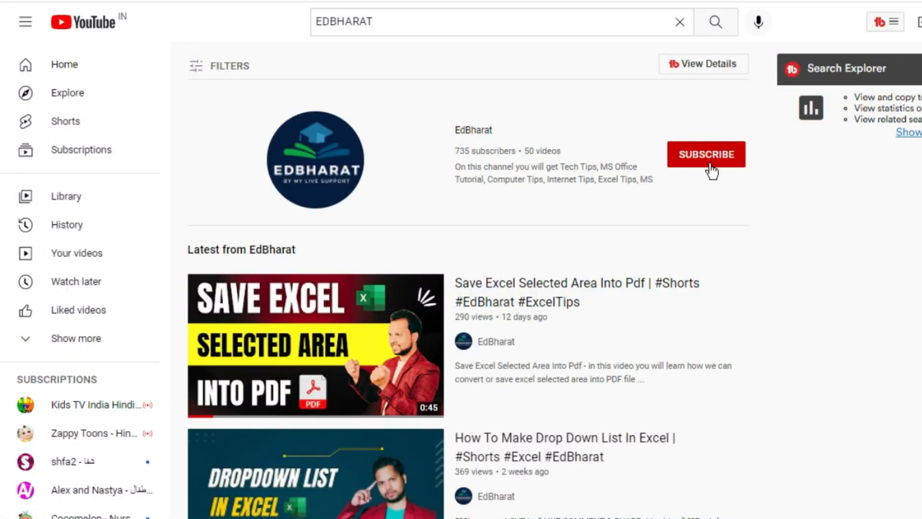
# - Subscribe to EdBharat with All notifications on, then scroll down the results
pyautogui.click(710, 162)
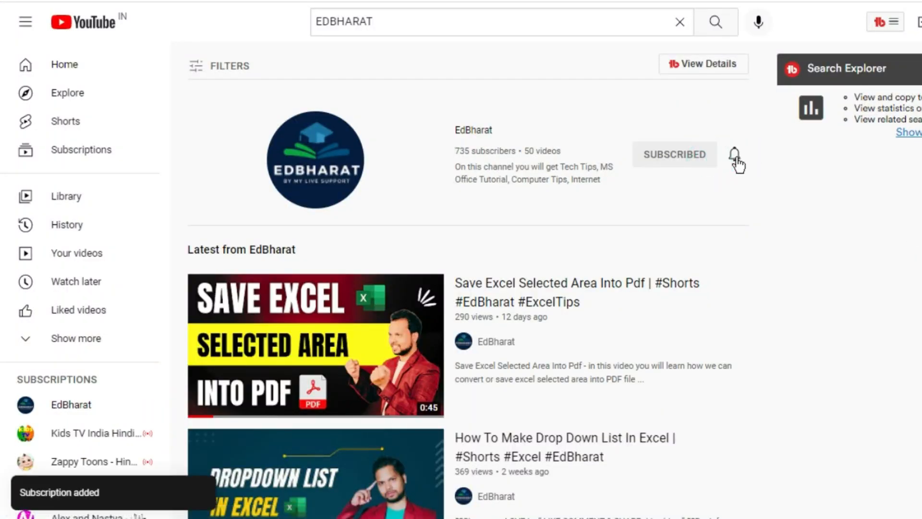
pyautogui.click(735, 158)
pyautogui.click(765, 186)
pyautogui.scroll(-8, 787, 250)
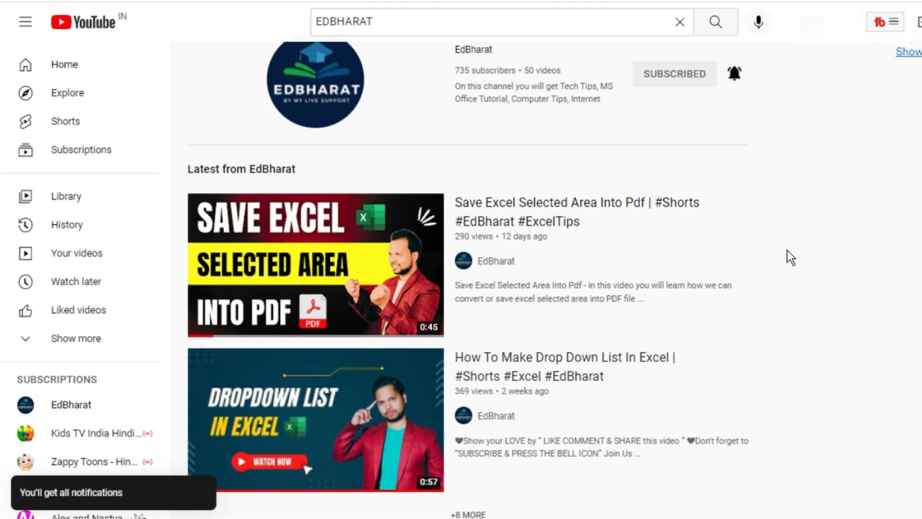
pyautogui.scroll(-11, 788, 250)
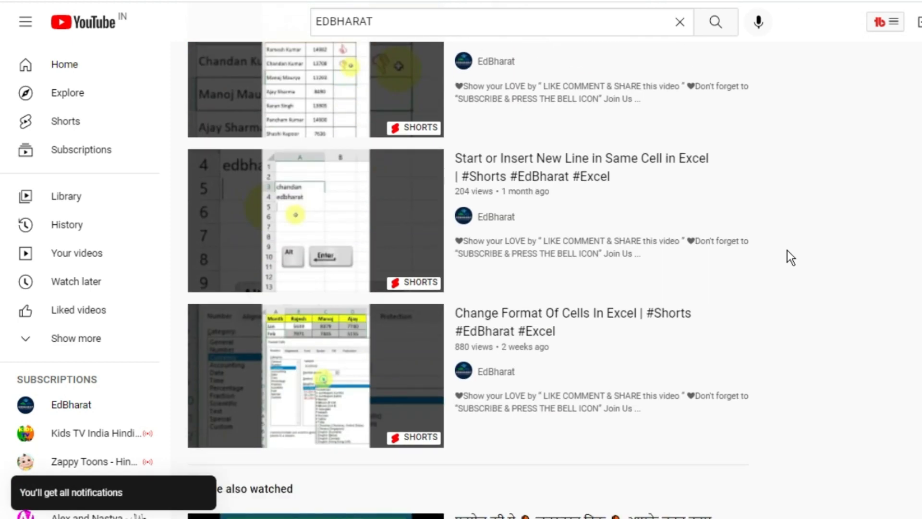
pyautogui.scroll(-3, 787, 253)
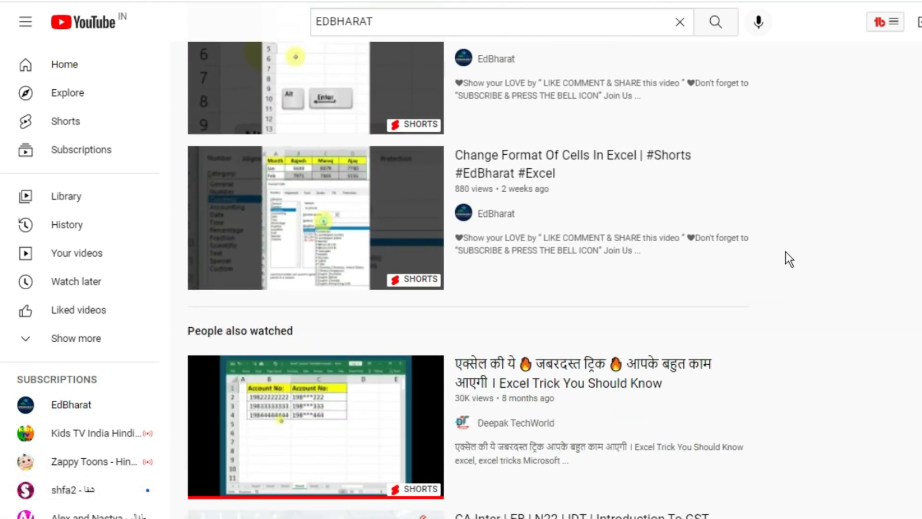
pyautogui.scroll(-5, 787, 254)
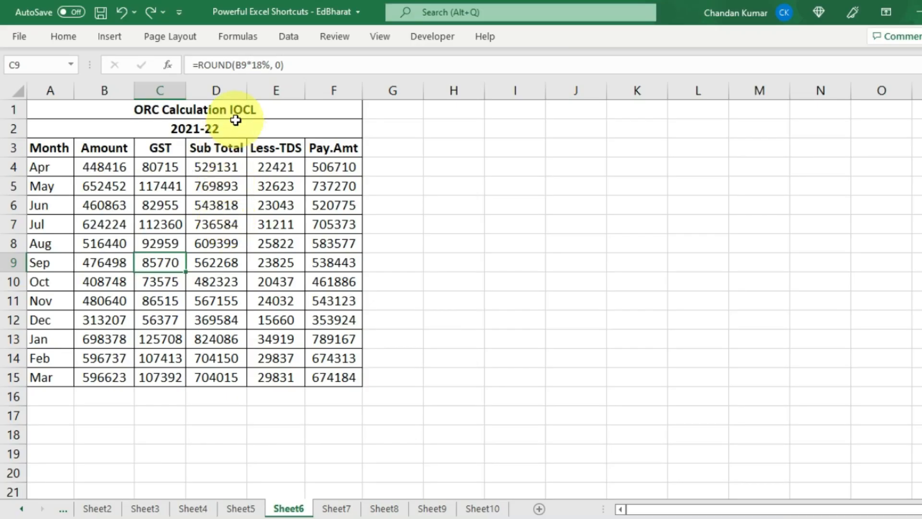
# - Look over the ORC table, its Amount values and the GST to Pay.Amt headers
pyautogui.moveTo(235, 124); pyautogui.dragTo(240, 371)
pyautogui.click(217, 338)
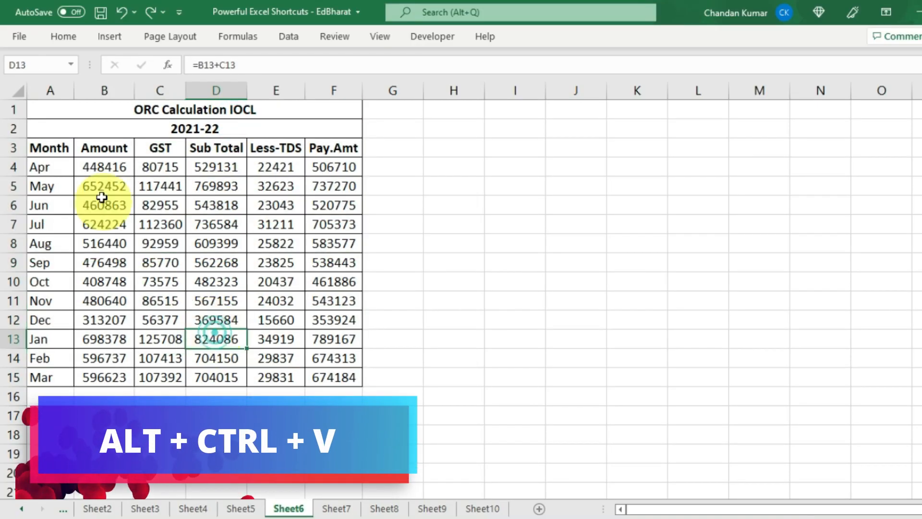
pyautogui.moveTo(105, 148); pyautogui.dragTo(105, 301)
pyautogui.click(161, 148)
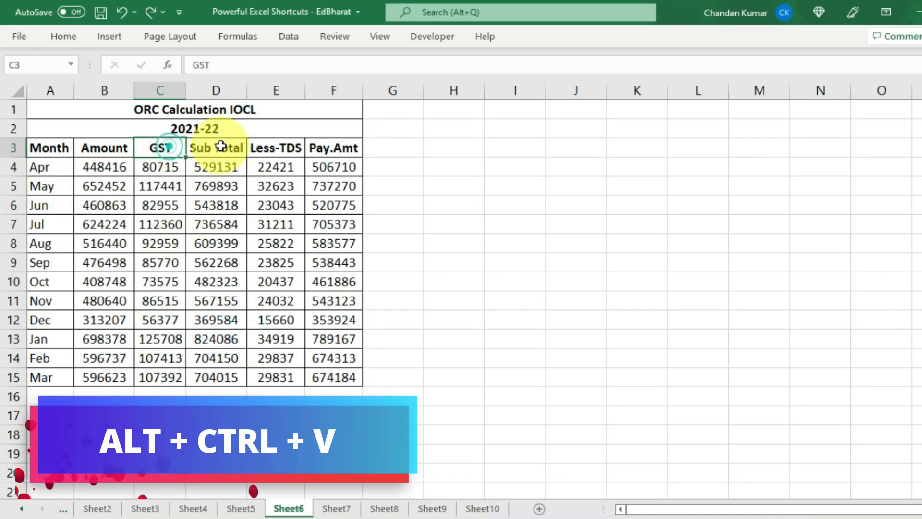
pyautogui.click(216, 148)
pyautogui.click(289, 148)
pyautogui.click(323, 148)
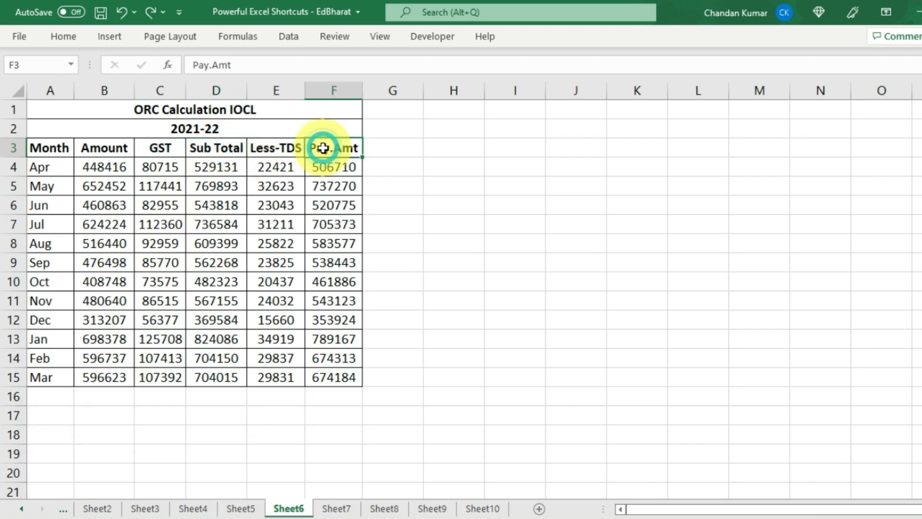
# - Inspect the C4, E4 and F4 (=D4-E4) formulas, then select C3:F15
pyautogui.click(164, 168)
pyautogui.press('F2')
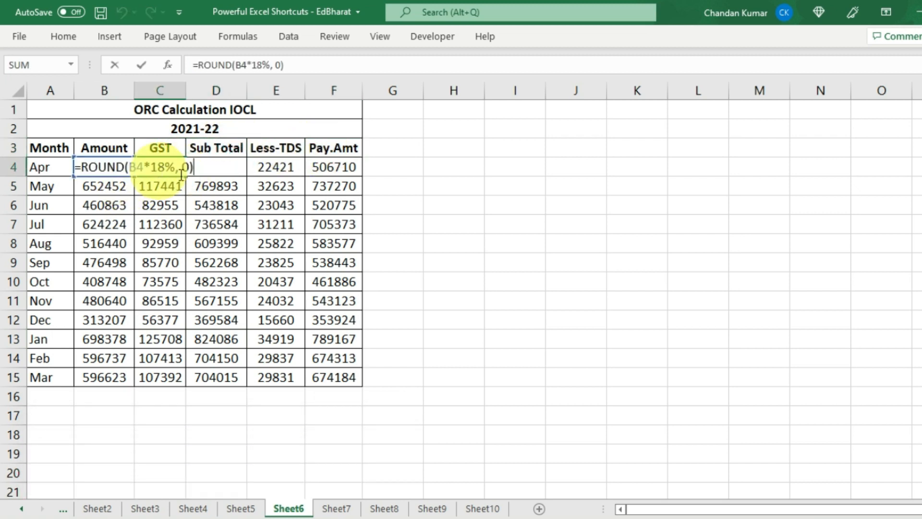
pyautogui.click(282, 167)
pyautogui.press('F2')
pyautogui.click(333, 168)
pyautogui.press('F2')
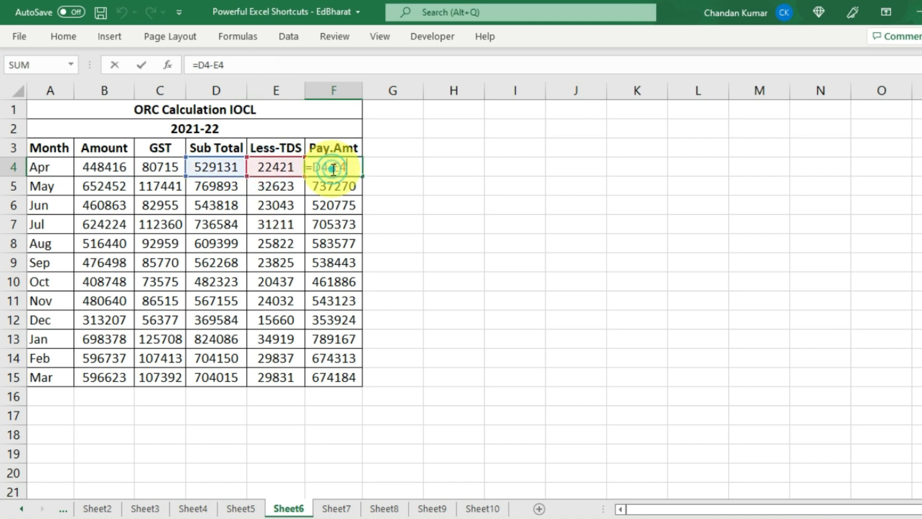
pyautogui.press('Escape')
pyautogui.click(254, 217)
pyautogui.moveTo(159, 148); pyautogui.dragTo(308, 378)
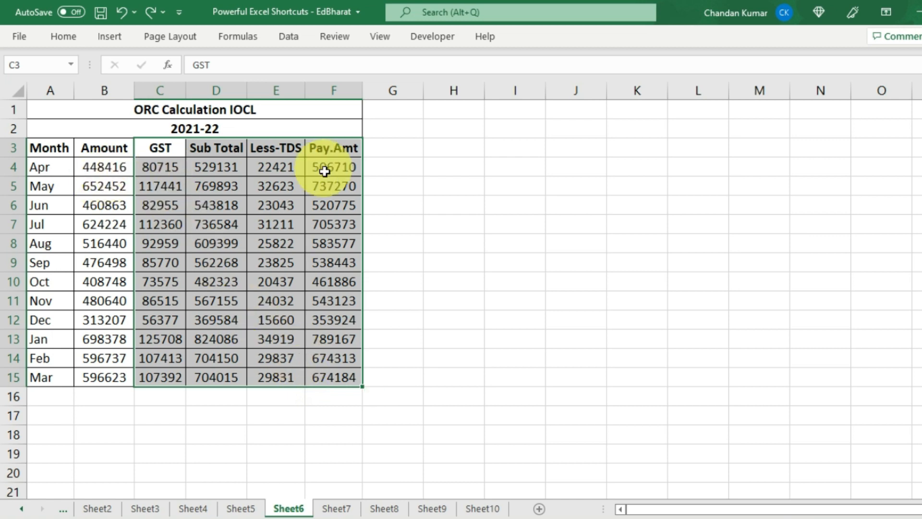
# - Copy C3:F15, paste it at C18, and undo the paste that showed only zeros
pyautogui.hotkey('ctrl', 'c')
pyautogui.scroll(-2, 192, 340)
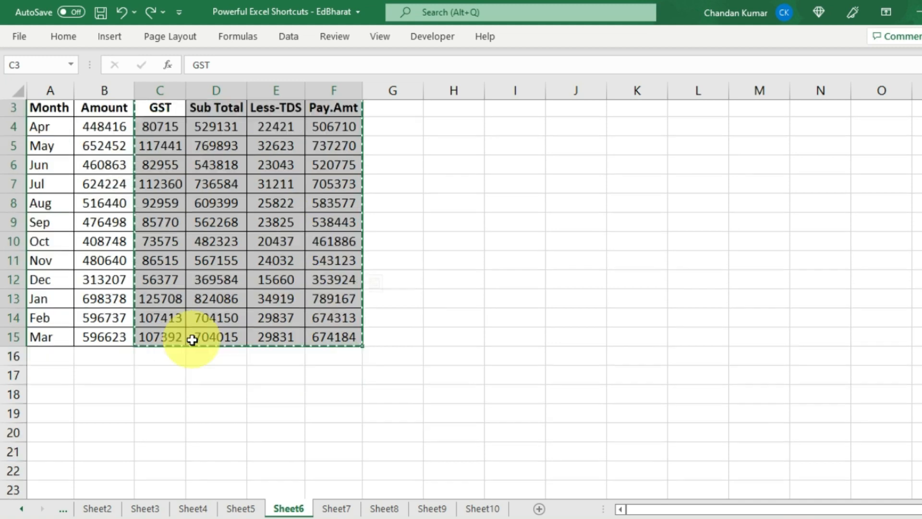
pyautogui.click(169, 318)
pyautogui.scroll(-2, 169, 325)
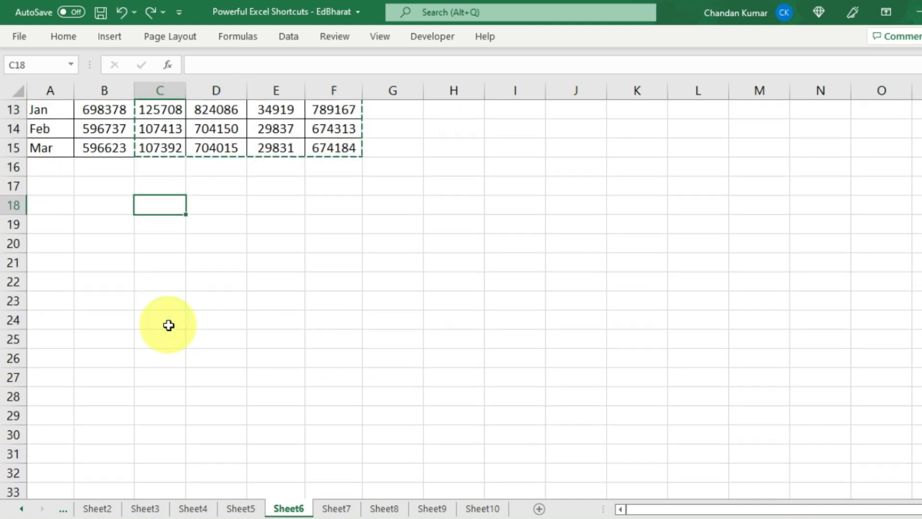
pyautogui.hotkey('ctrl', 'v')
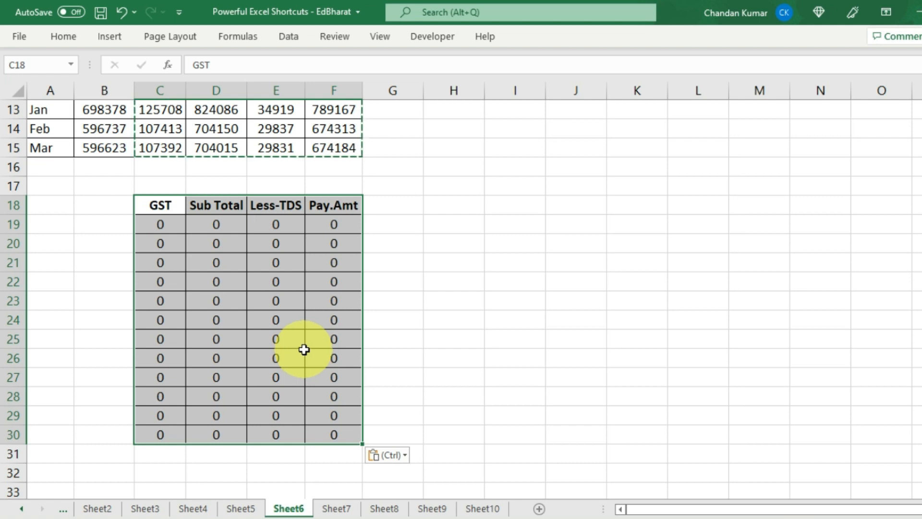
pyautogui.hotkey('ctrl', 'z')
# - Reselect the C3:F15 block and pick a cell below the table
pyautogui.scroll(4, 295, 288)
pyautogui.click(163, 151)
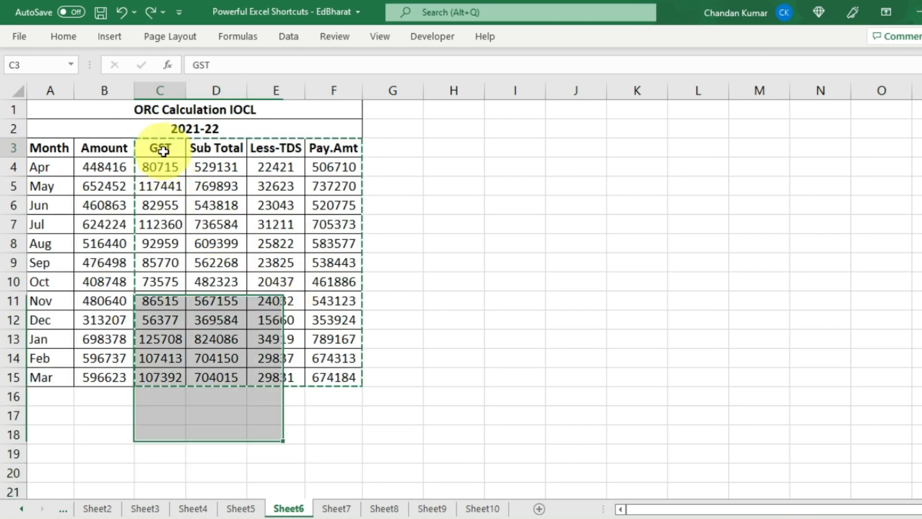
pyautogui.moveTo(164, 151); pyautogui.dragTo(319, 381)
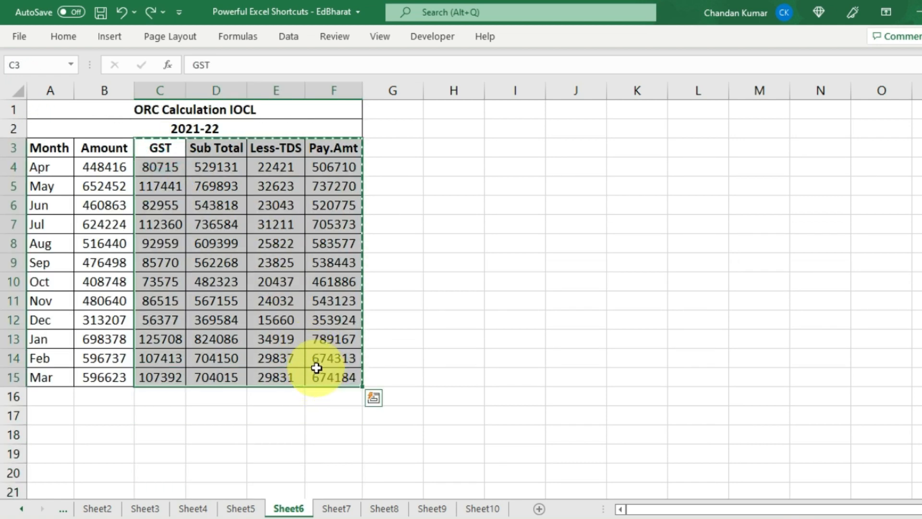
pyautogui.scroll(-4, 288, 360)
pyautogui.click(152, 220)
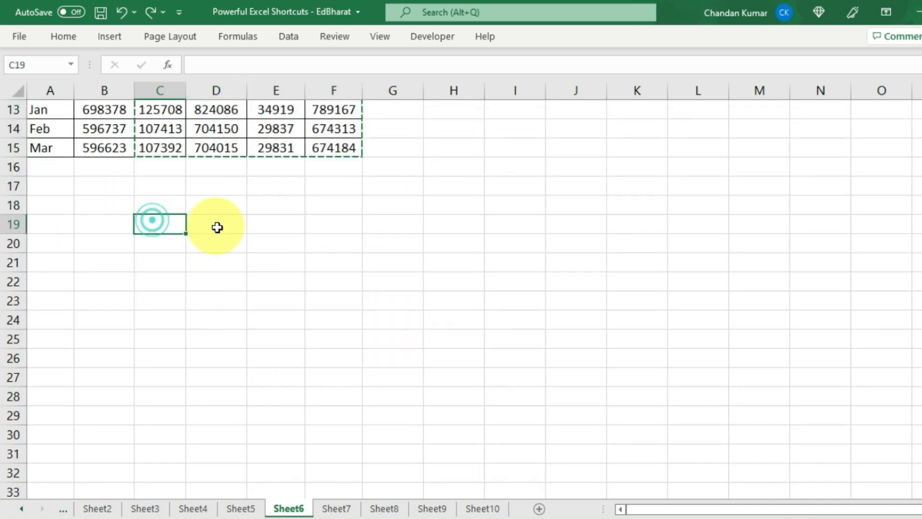
# - Paste the copied block at C20 using Paste Special with Values only
pyautogui.click(166, 249)
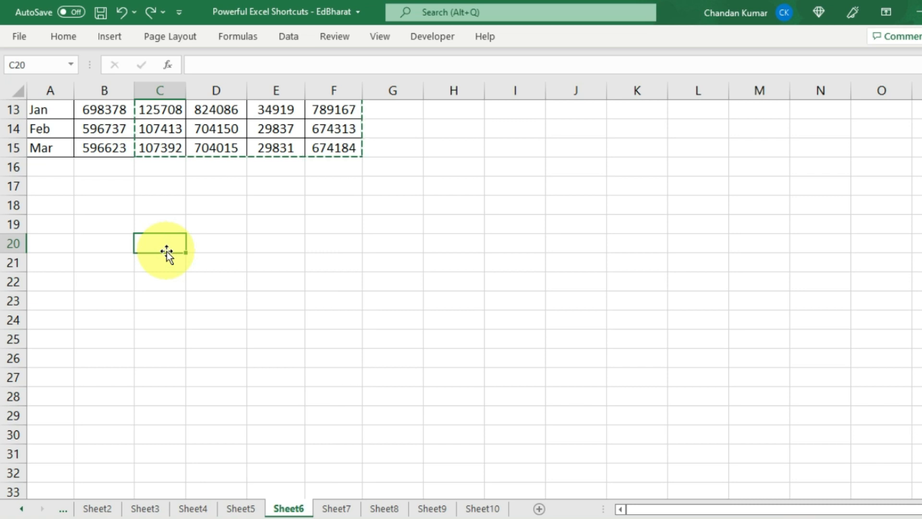
pyautogui.hotkey('ctrl', 'alt', 'v')
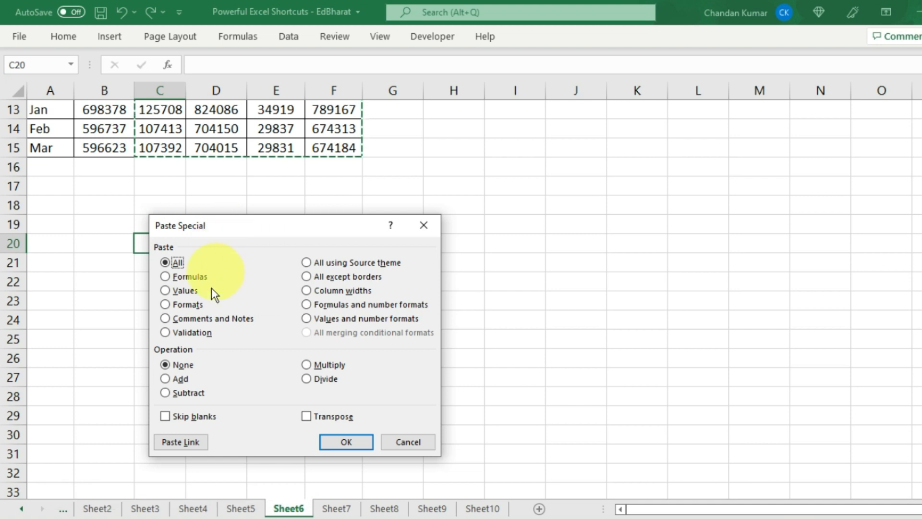
pyautogui.click(172, 293)
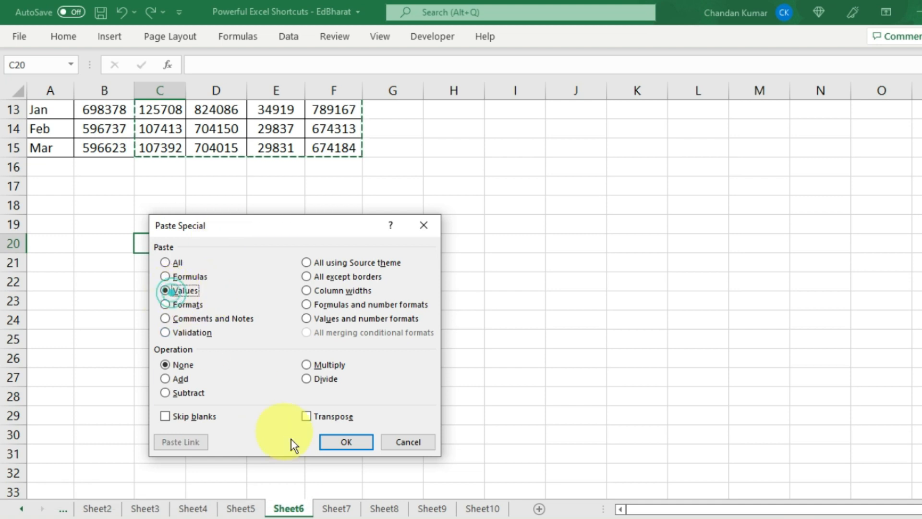
pyautogui.click(336, 443)
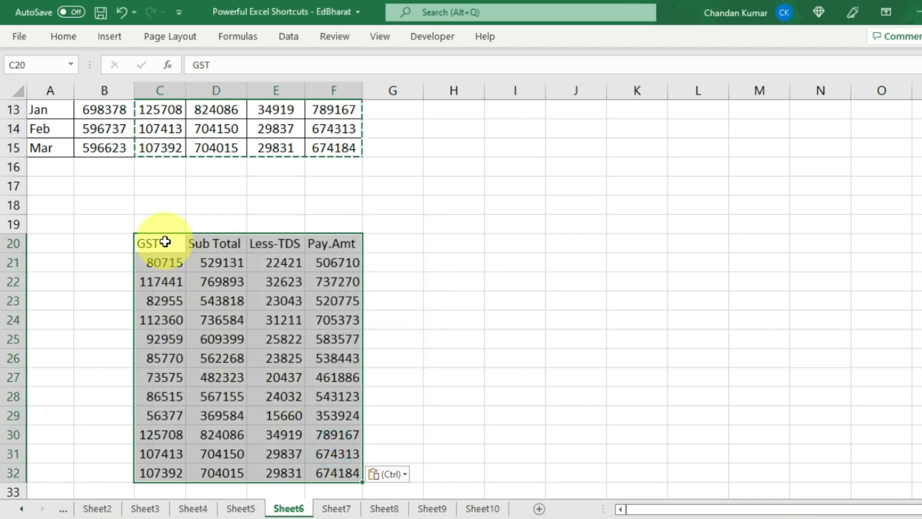
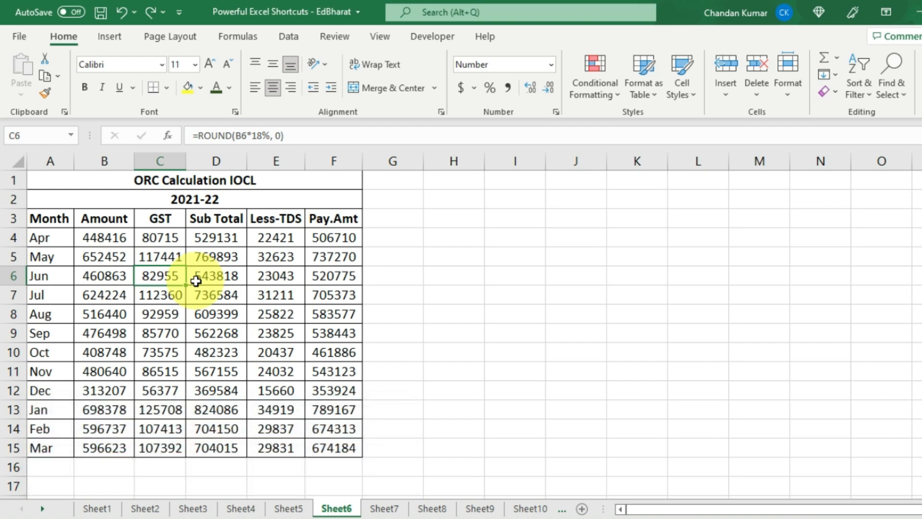
# - Move from C6 up and left to the Month header cell A3
pyautogui.press('Up')
pyautogui.press('Up')
pyautogui.press('Up')
pyautogui.press('Left')
pyautogui.press('Left')
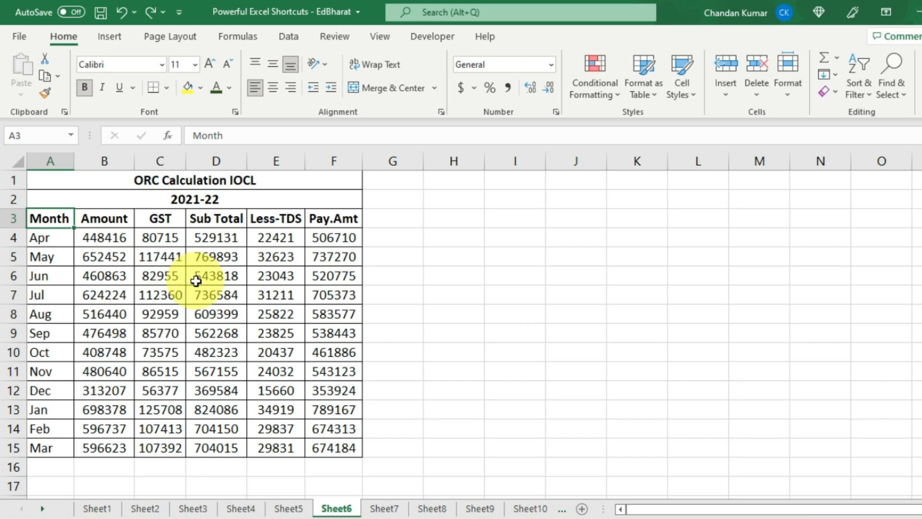
# - Select header cells A3:F3, Month to Pay.Amt, and give them the standard Yellow fill
pyautogui.hotkey('shift', 'Right')
pyautogui.hotkey('shift', 'Right')
pyautogui.hotkey('shift', 'Right')
pyautogui.hotkey('shift', 'Right')
pyautogui.hotkey('shift', 'Right')
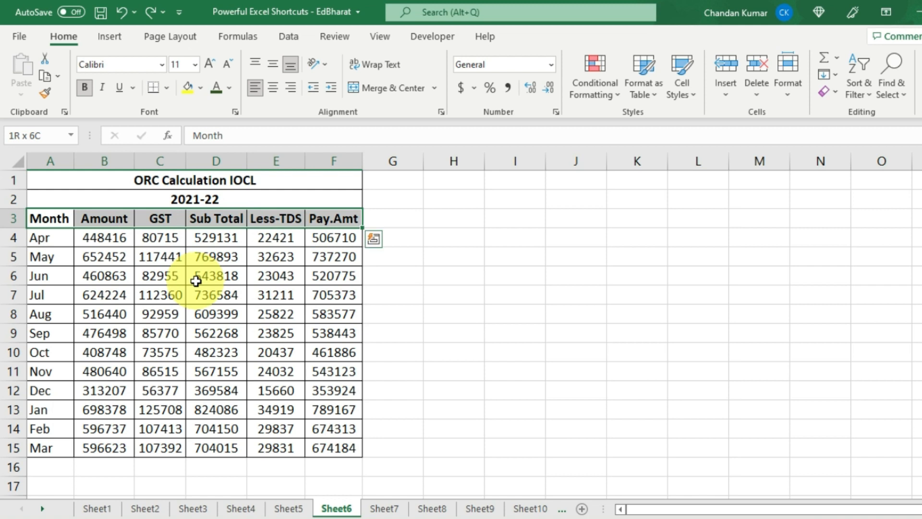
pyautogui.press('alt')
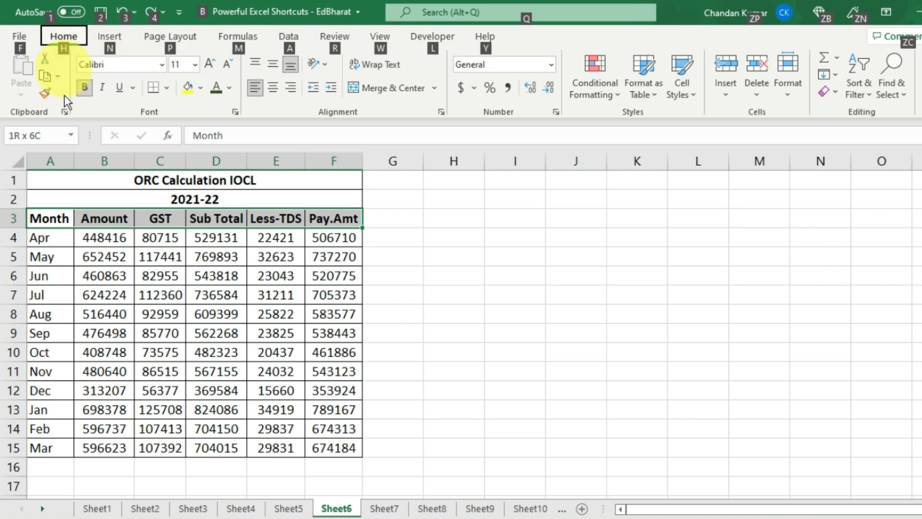
pyautogui.press('h')
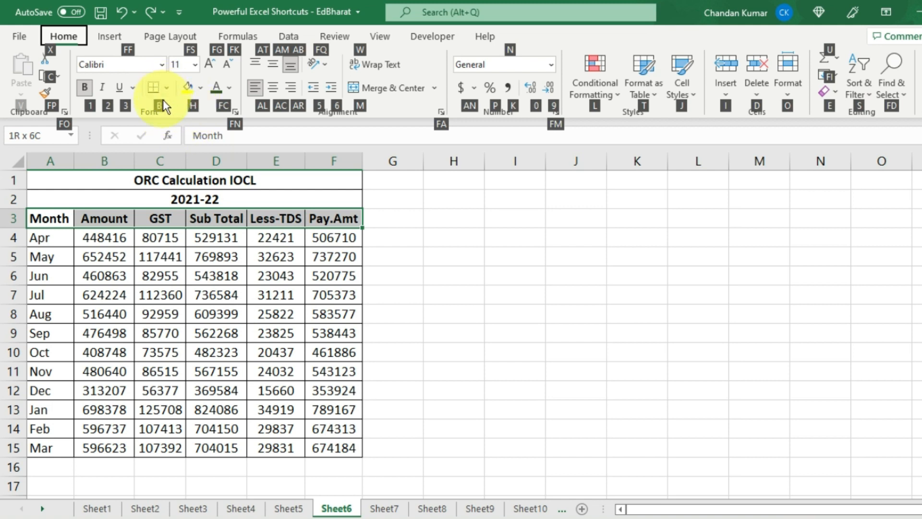
pyautogui.press('h')
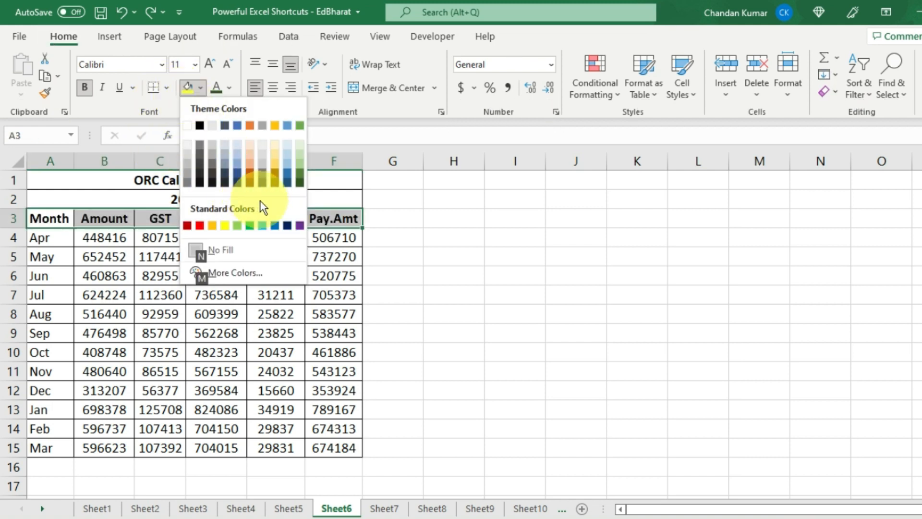
pyautogui.press('Down')
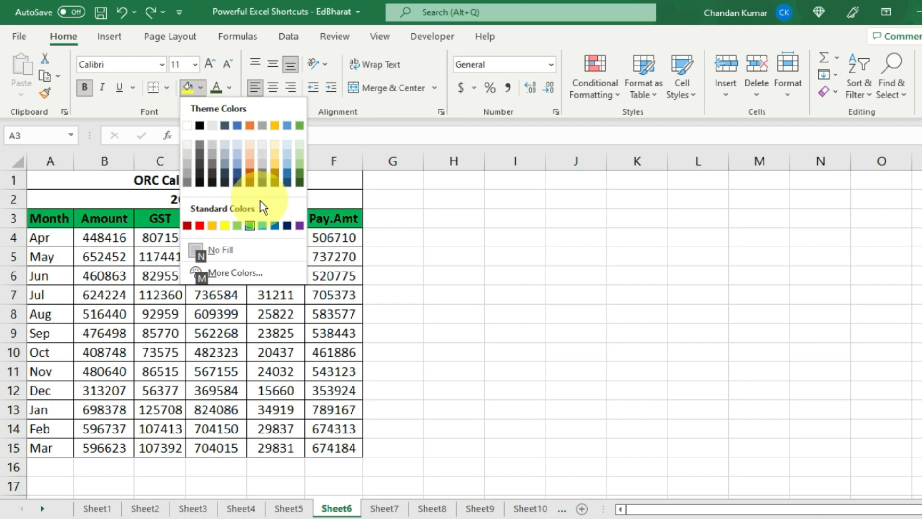
pyautogui.press('Up')
pyautogui.press('Down')
pyautogui.press('Down')
pyautogui.press('Down')
pyautogui.press('Down')
pyautogui.press('Down')
pyautogui.press('Down')
pyautogui.press('Down')
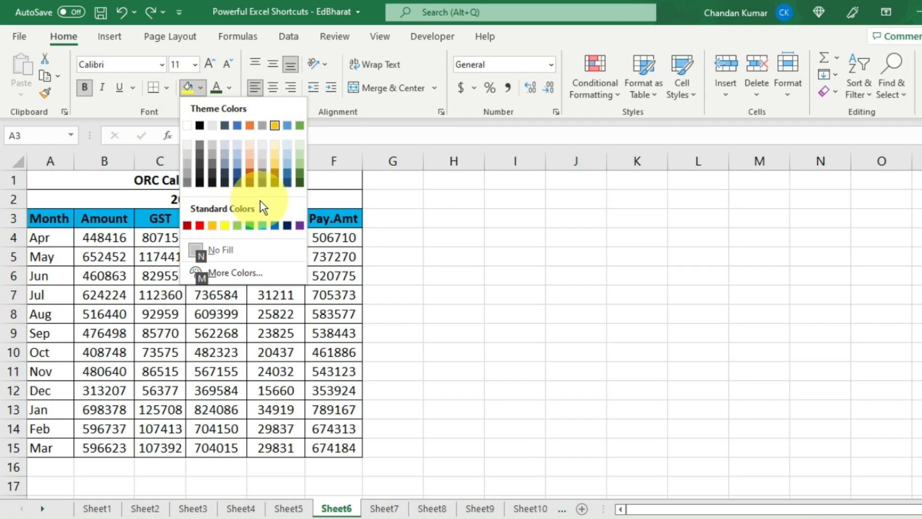
pyautogui.press('Up')
pyautogui.press('Left')
pyautogui.press('Left')
pyautogui.press('Left')
pyautogui.press('Left')
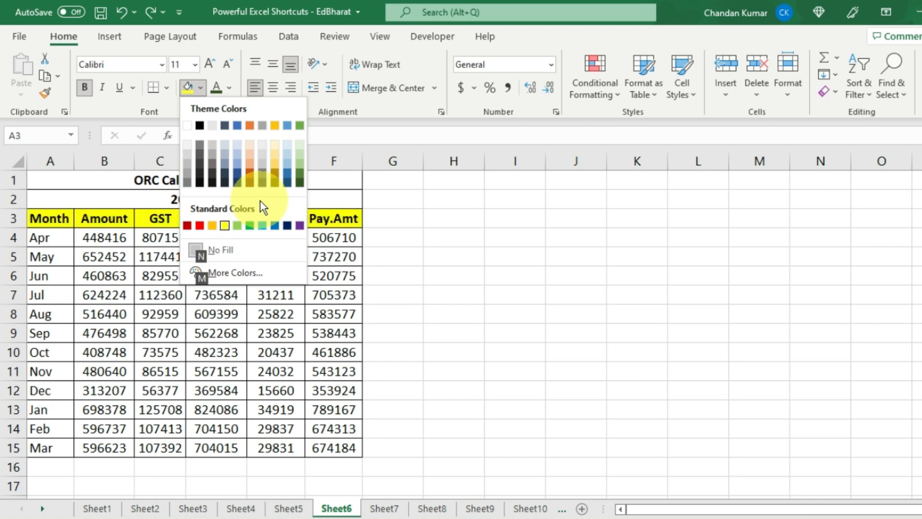
pyautogui.press('Return')
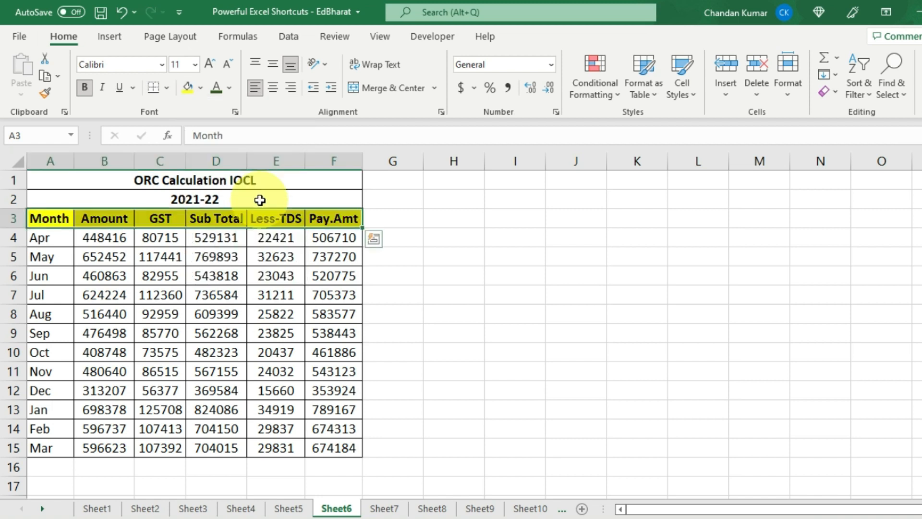
pyautogui.press('Down')
pyautogui.press('Down')
pyautogui.press('Up')
pyautogui.press('Up')
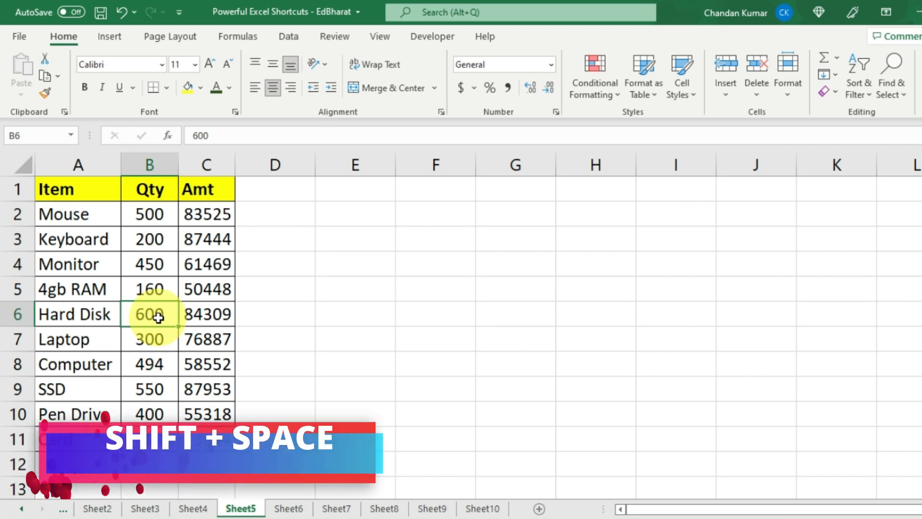
# - On Sheet5, select rows 6 to 8, starting from the Hard Disk row
pyautogui.hotkey('shift', 'space')
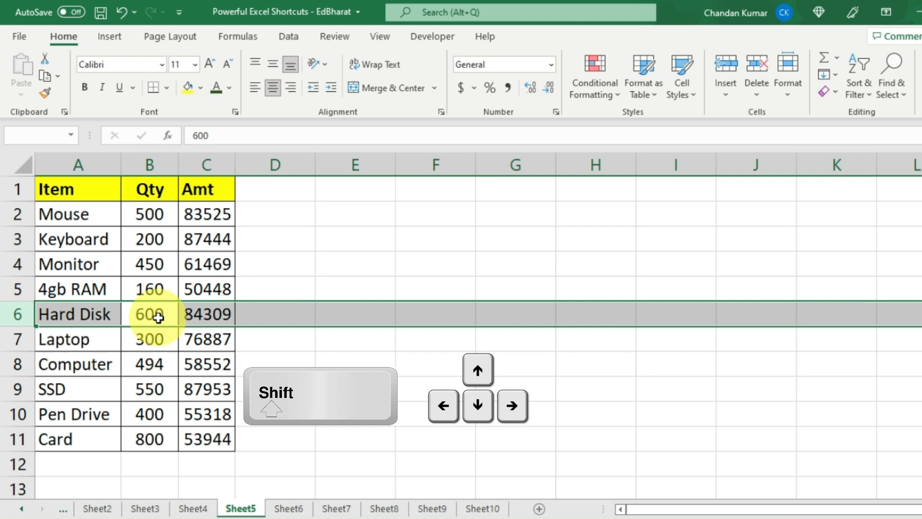
pyautogui.hotkey('shift', 'Down')
pyautogui.hotkey('shift', 'Down')
pyautogui.hotkey('shift', 'Up')
pyautogui.hotkey('shift', 'Up')
pyautogui.hotkey('shift', 'Up')
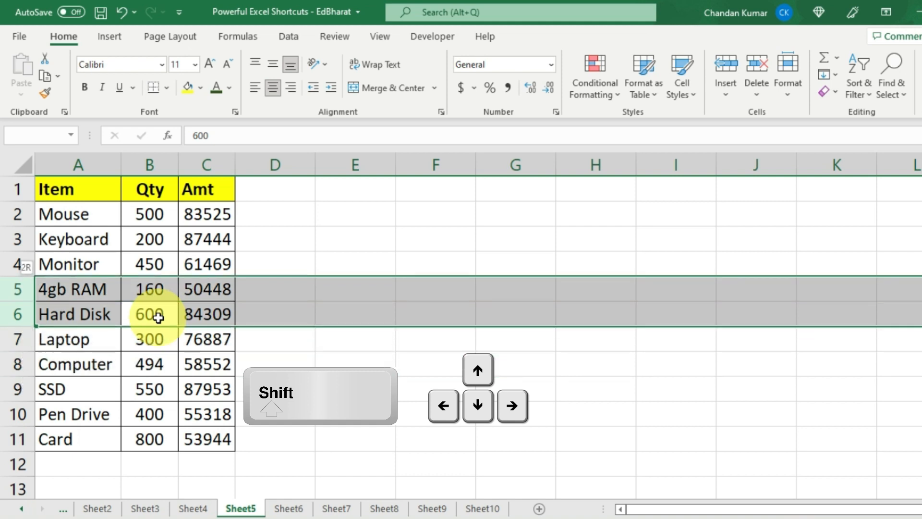
pyautogui.hotkey('shift', 'Up')
pyautogui.hotkey('shift', 'Down')
pyautogui.hotkey('shift', 'Down')
pyautogui.hotkey('shift', 'Down')
pyautogui.hotkey('shift', 'Down')
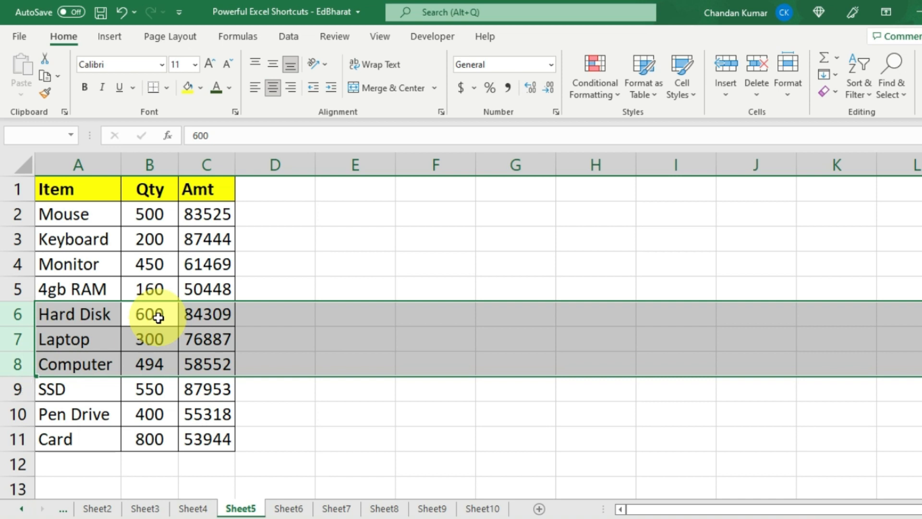
# - Insert blank rows above Hard Disk three times with Ctrl+Plus
pyautogui.hotkey('ctrl', '+')
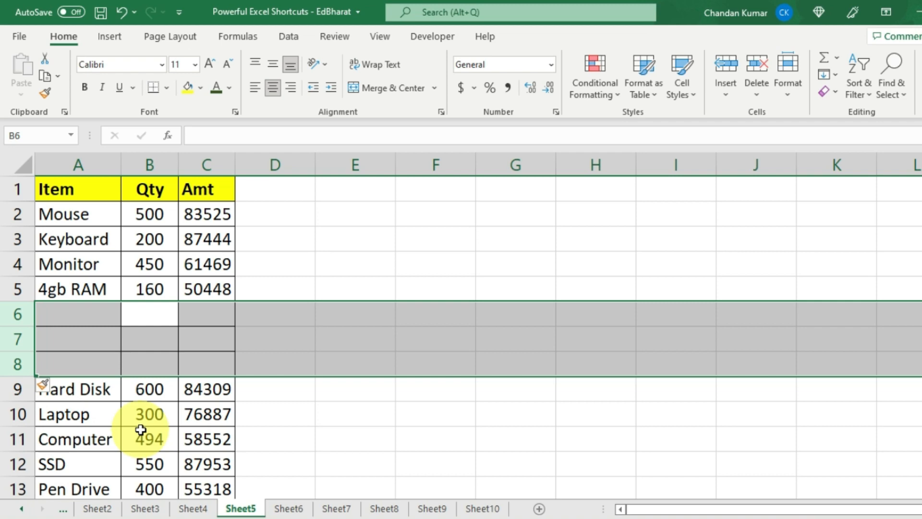
pyautogui.hotkey('ctrl', '+')
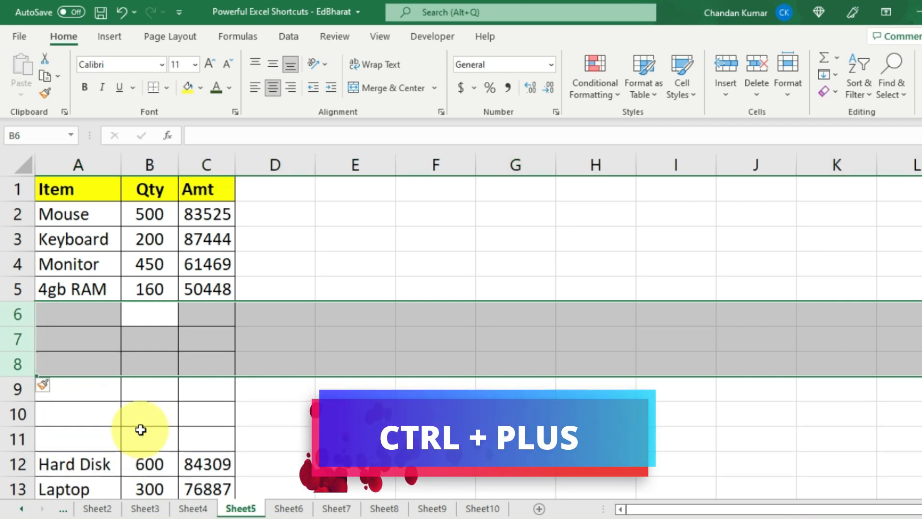
pyautogui.hotkey('ctrl', '+')
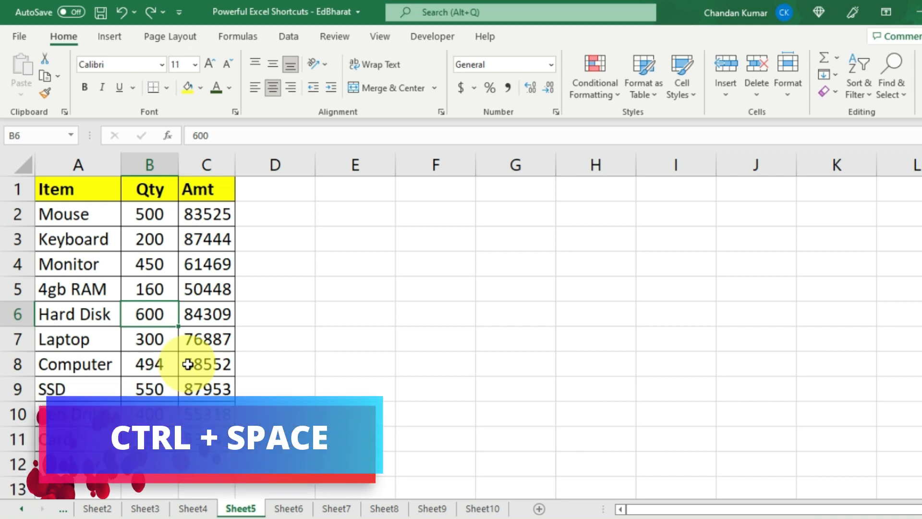
pyautogui.hotkey('ctrl', 'space')
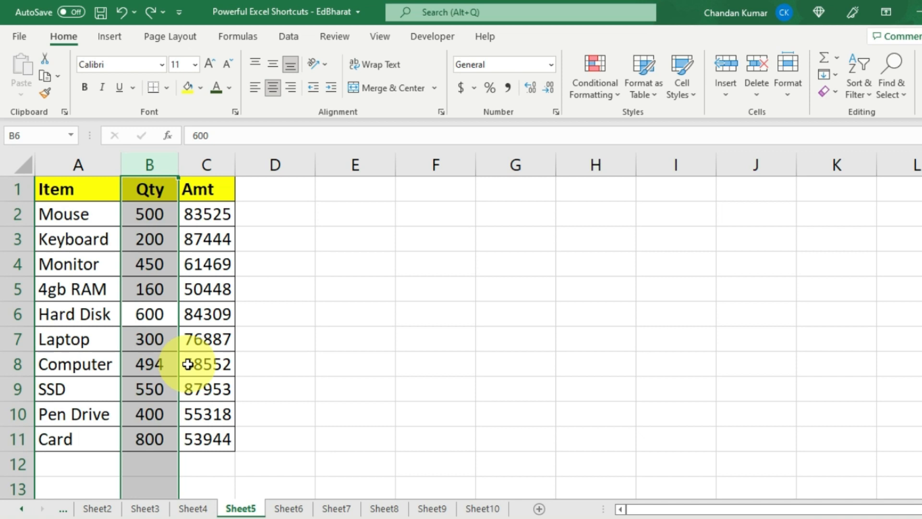
pyautogui.scroll(-4, 150, 377)
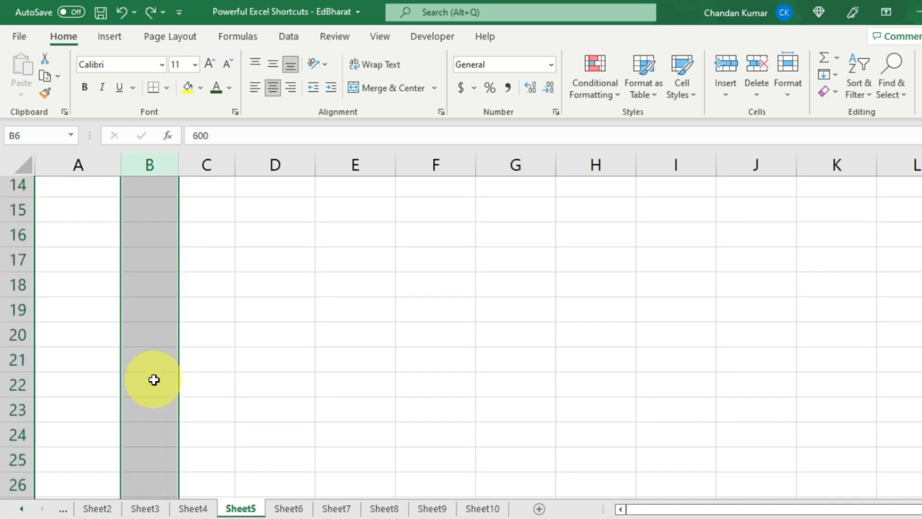
pyautogui.scroll(-3, 153, 379)
pyautogui.scroll(8, 153, 380)
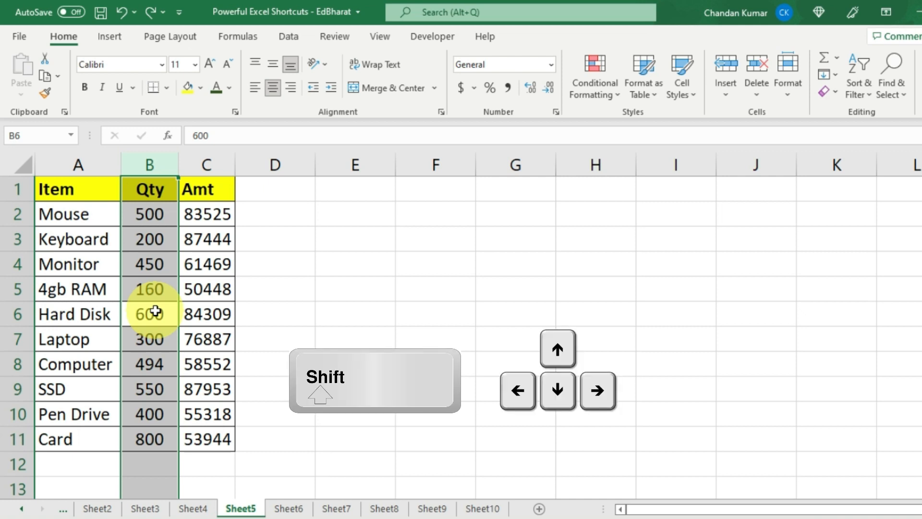
pyautogui.hotkey('shift', 'Right')
pyautogui.hotkey('shift', 'Right')
pyautogui.hotkey('shift', 'Left')
pyautogui.hotkey('shift', 'Left')
pyautogui.hotkey('shift', 'Left')
pyautogui.hotkey('shift', 'Right')
pyautogui.hotkey('shift', 'Right')
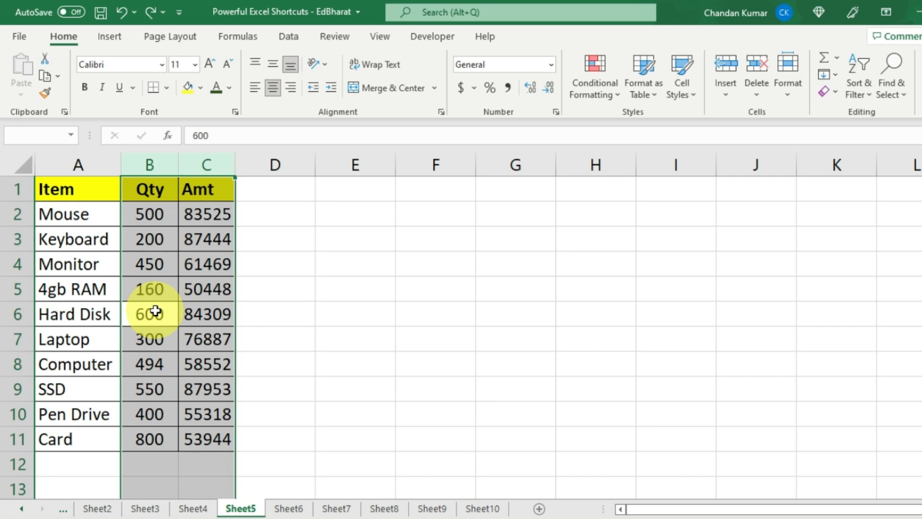
pyautogui.hotkey('ctrl', '+')
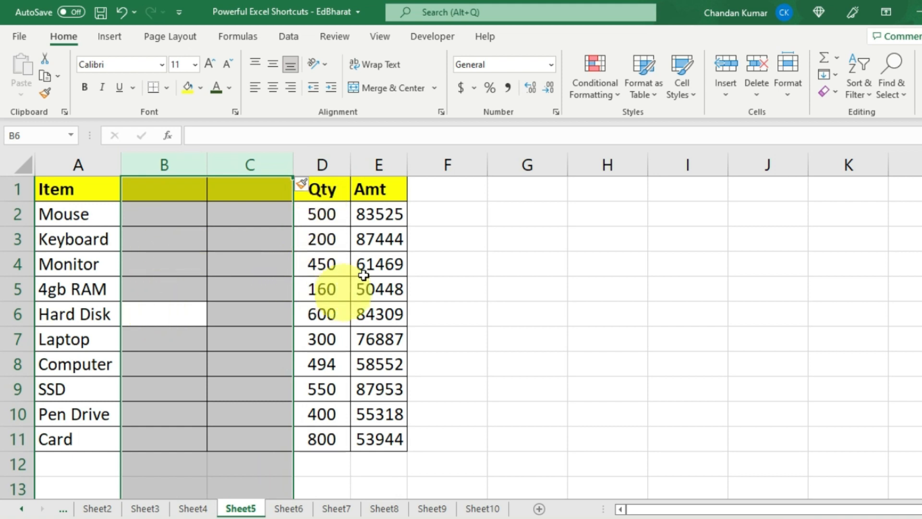
pyautogui.click(161, 295)
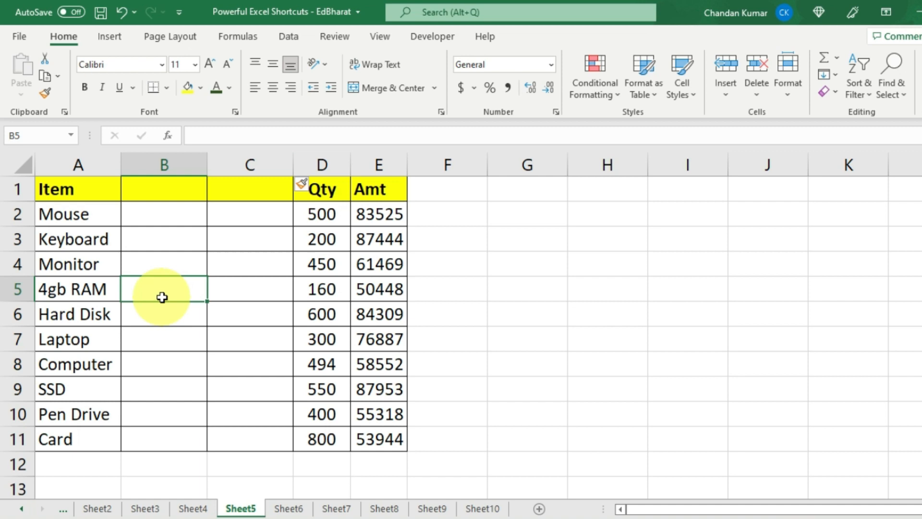
pyautogui.hotkey('ctrl', 'space')
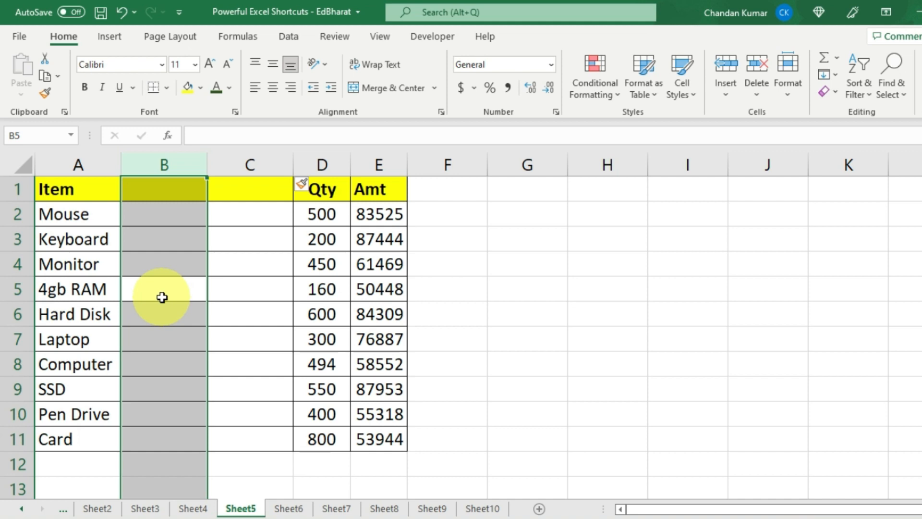
pyautogui.hotkey('shift', 'Right')
pyautogui.hotkey('shift', 'Left')
pyautogui.hotkey('shift', 'Left')
pyautogui.hotkey('shift', 'Right')
pyautogui.hotkey('shift', 'Right')
pyautogui.hotkey('shift', 'Right')
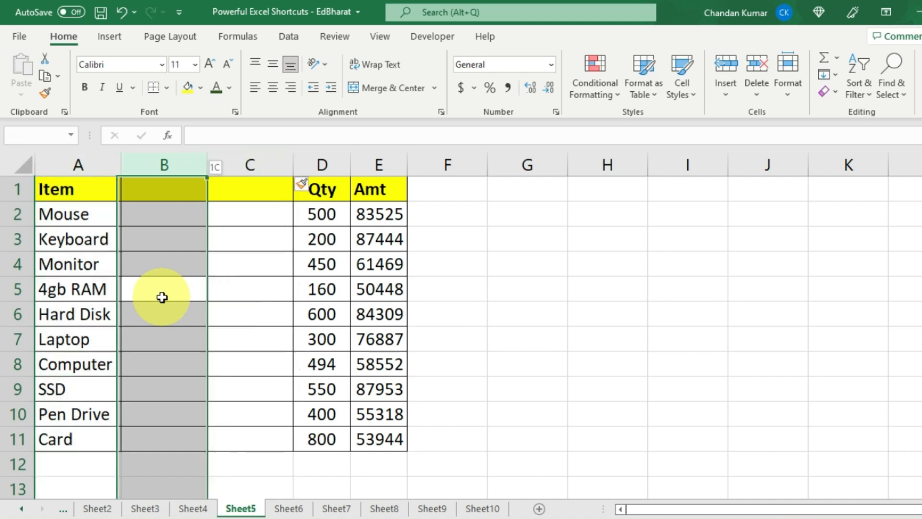
pyautogui.hotkey('shift', 'Left')
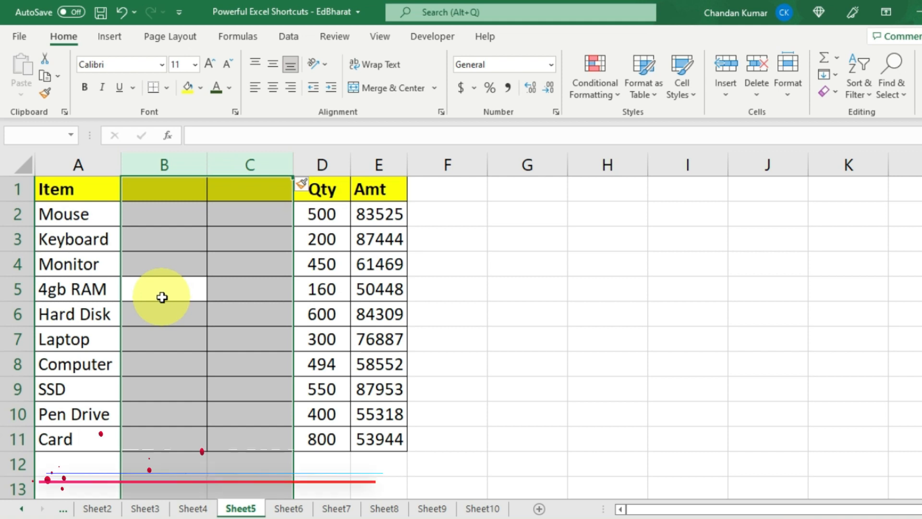
pyautogui.hotkey('ctrl', '-')
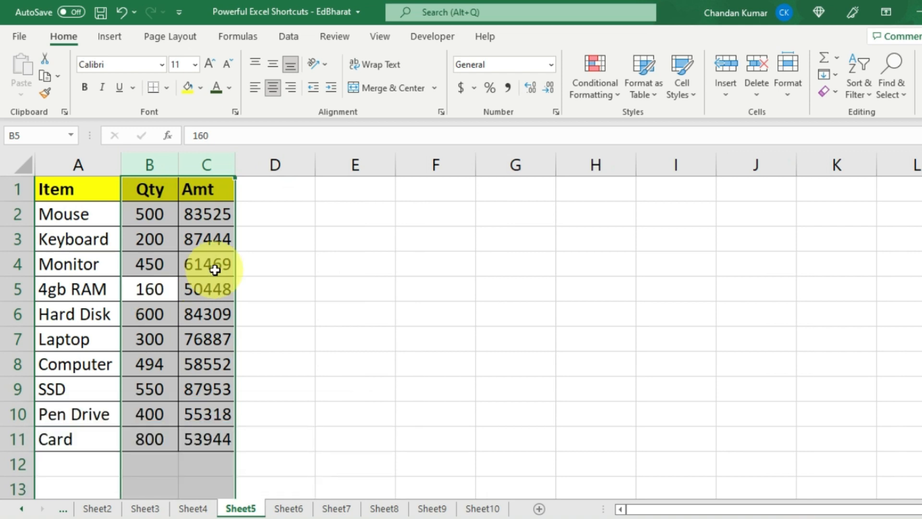
pyautogui.click(162, 292)
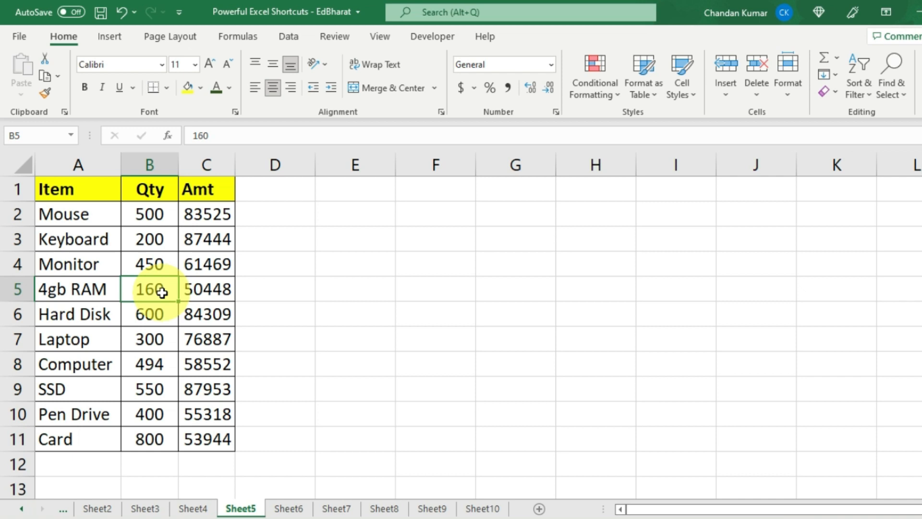
# - Select rows 3–5 (Keyboard, Monitor, 4gb RAM) and delete them with Ctrl+Minus
pyautogui.hotkey('shift', 'space')
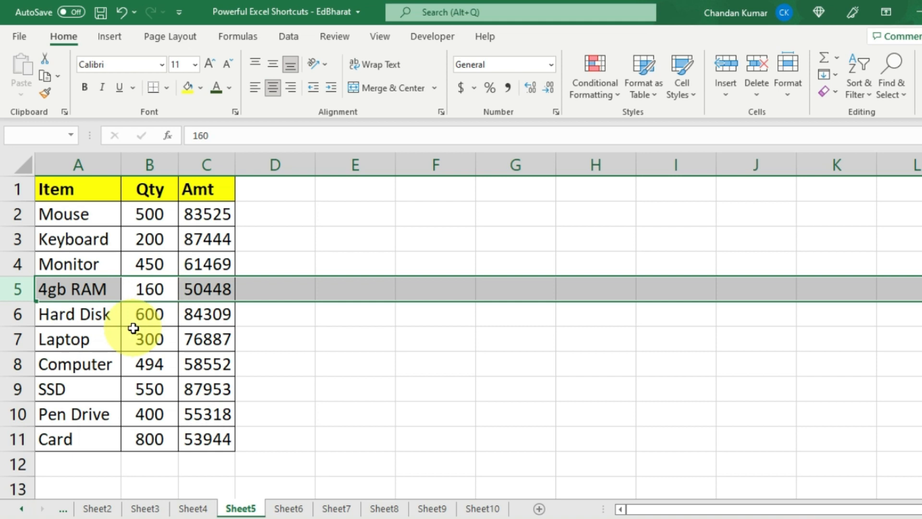
pyautogui.hotkey('shift', 'Down')
pyautogui.hotkey('shift', 'Down')
pyautogui.hotkey('shift', 'Up')
pyautogui.hotkey('shift', 'Up')
pyautogui.hotkey('shift', 'Up')
pyautogui.hotkey('shift', 'Up')
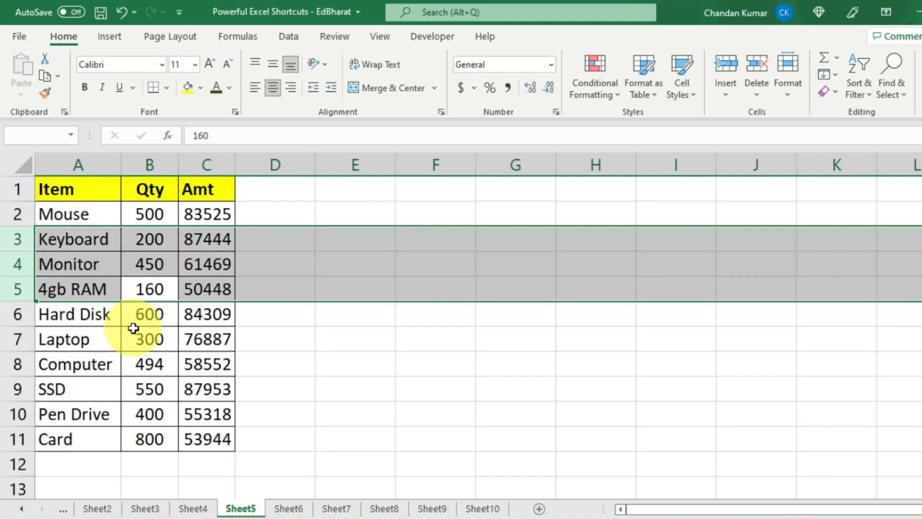
pyautogui.hotkey('ctrl', '-')
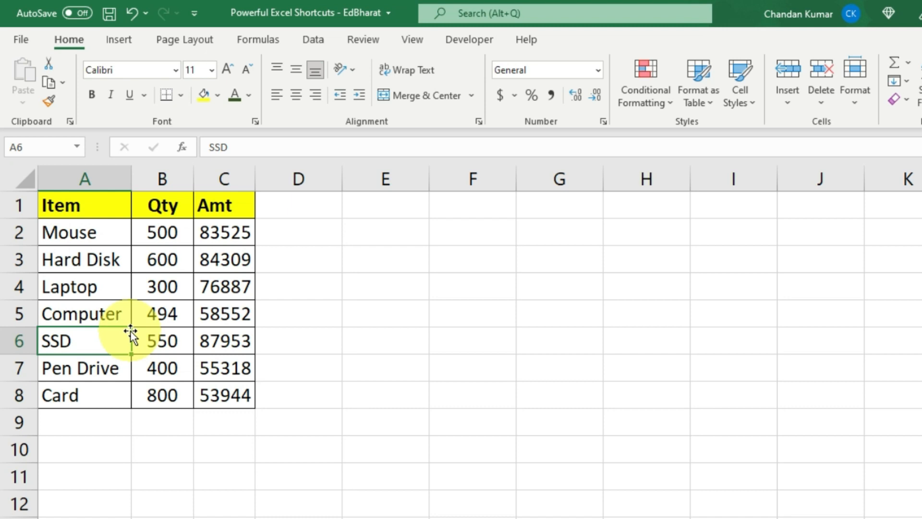
# - Save to the Desktop as PDF 'Powerful Excel Shortcuts - EdBharat' through F12 Save As
pyautogui.press('F12')
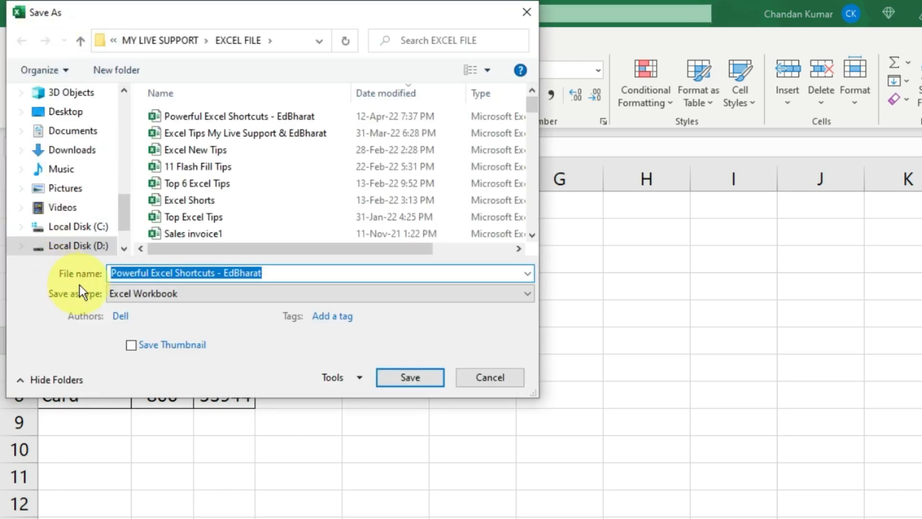
pyautogui.moveTo(122, 212); pyautogui.dragTo(124, 107)
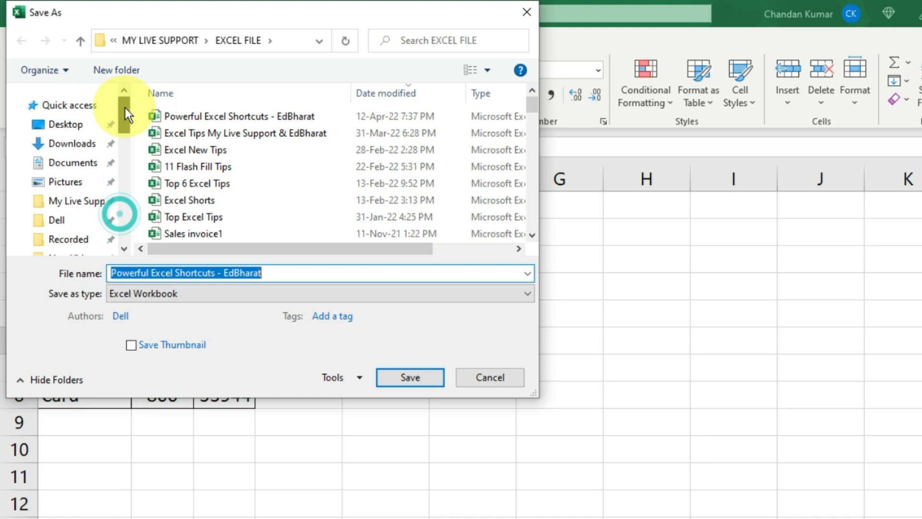
pyautogui.click(89, 126)
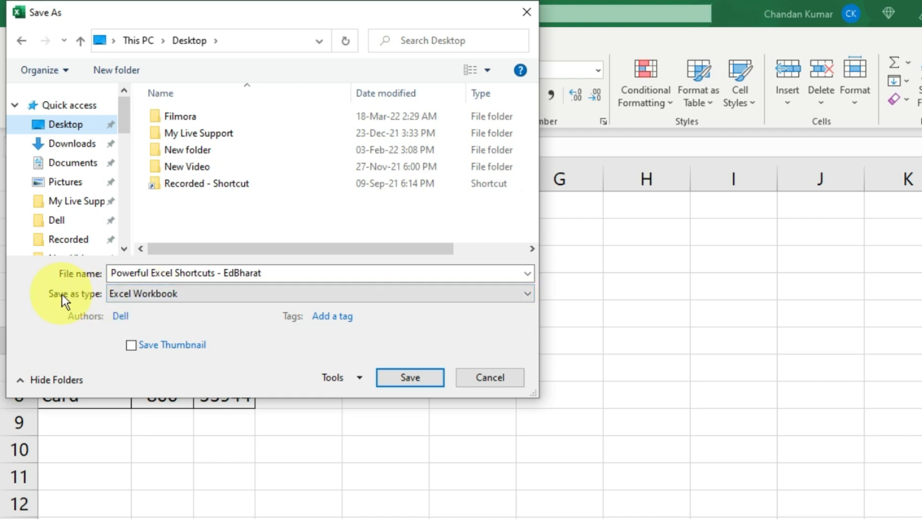
pyautogui.click(158, 293)
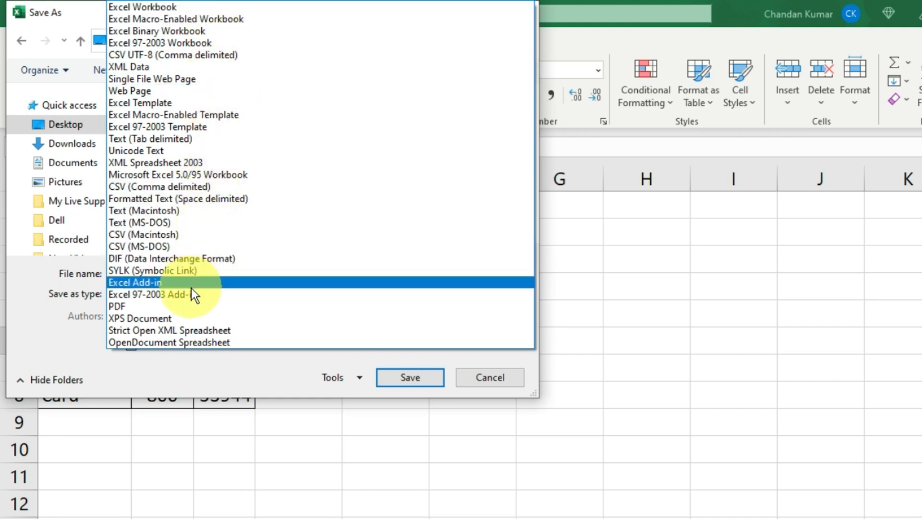
pyautogui.click(140, 307)
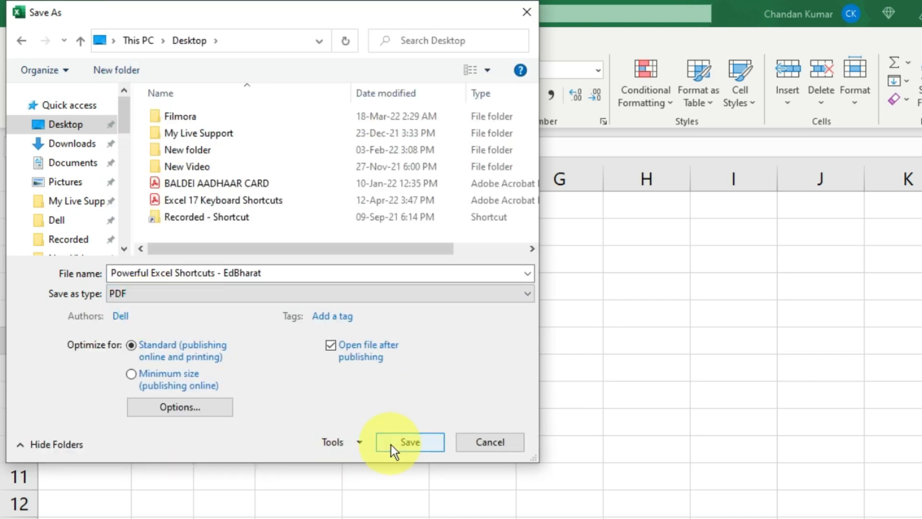
pyautogui.click(391, 445)
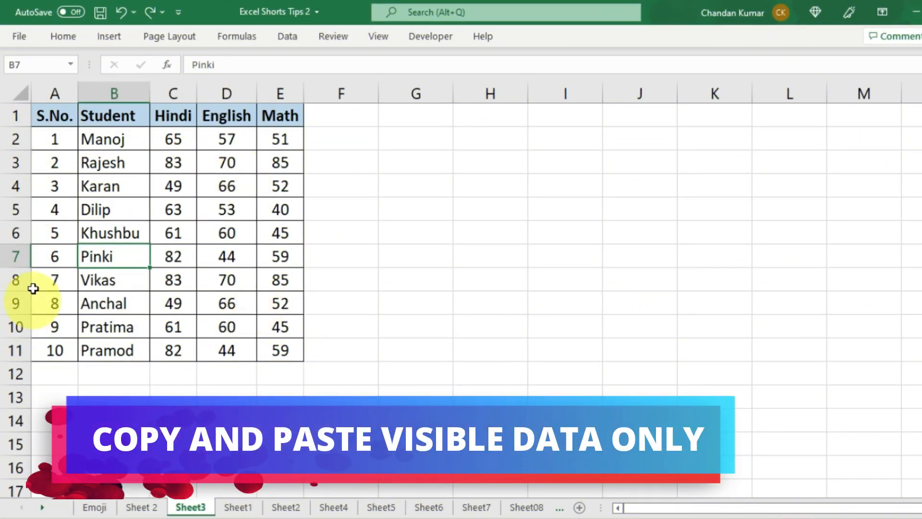
# - Hide rows 4 to 7 of the student marks table
pyautogui.moveTo(15, 186); pyautogui.dragTo(15, 255)
pyautogui.rightClick(15, 256)
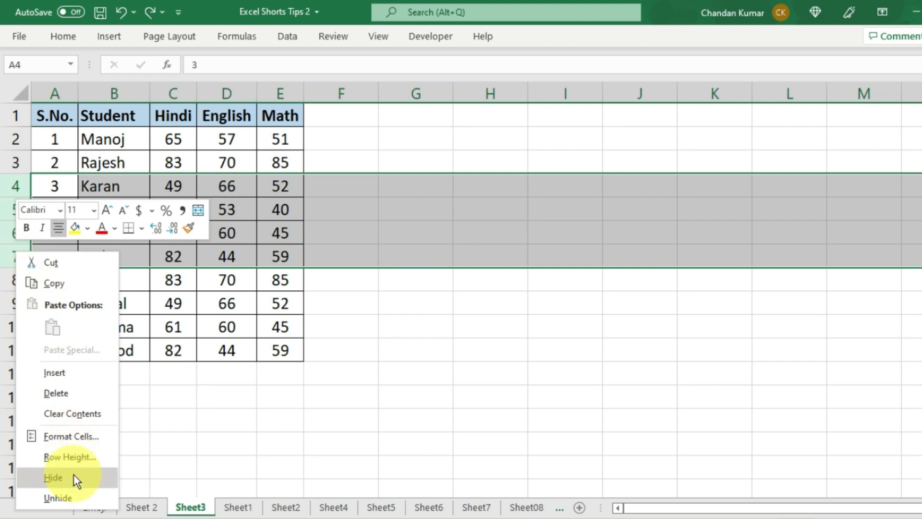
pyautogui.click(72, 475)
pyautogui.click(112, 236)
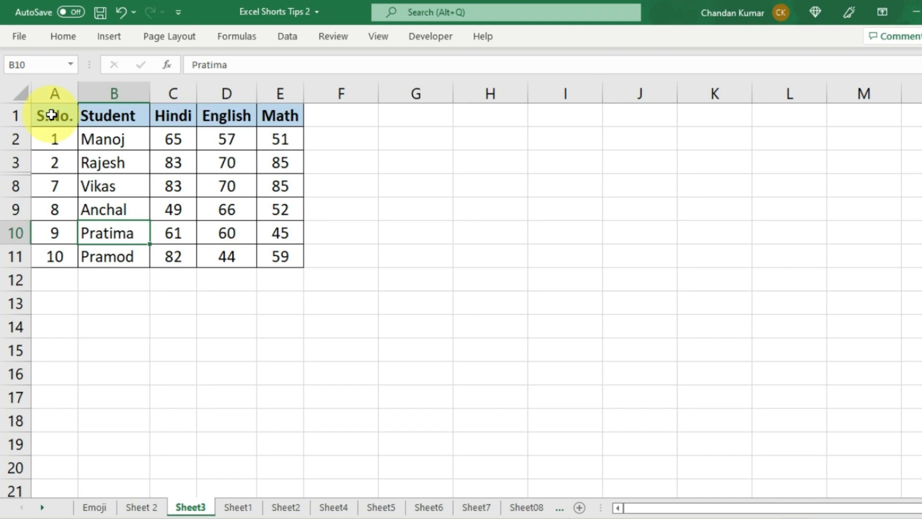
# - Copy the student table A1:E11 and paste it into Book2 at A1
pyautogui.moveTo(51, 116); pyautogui.dragTo(282, 251)
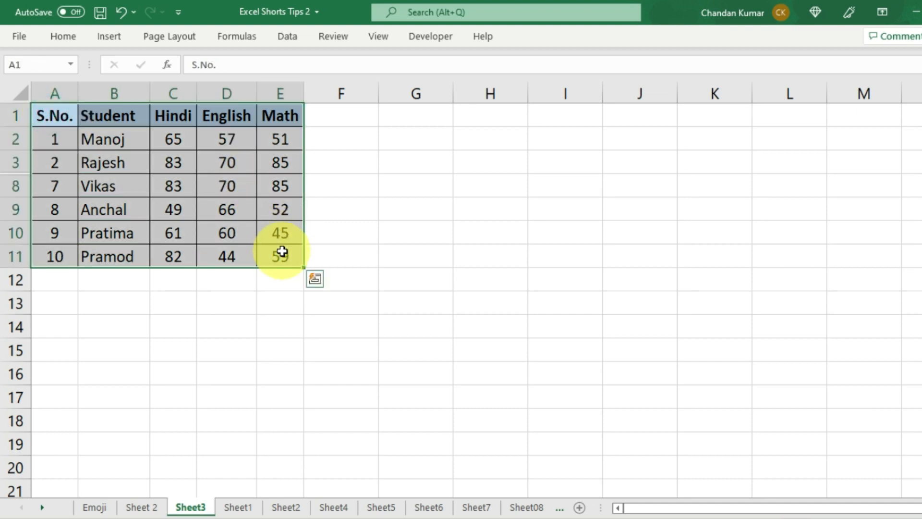
pyautogui.hotkey('ctrl', 'c')
pyautogui.hotkey('alt', 'Tab')
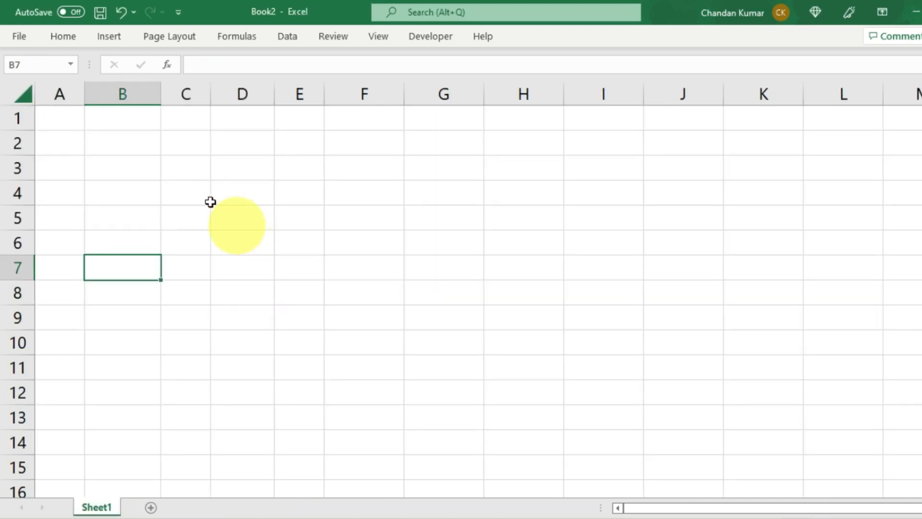
pyautogui.click(58, 115)
pyautogui.hotkey('ctrl', 'v')
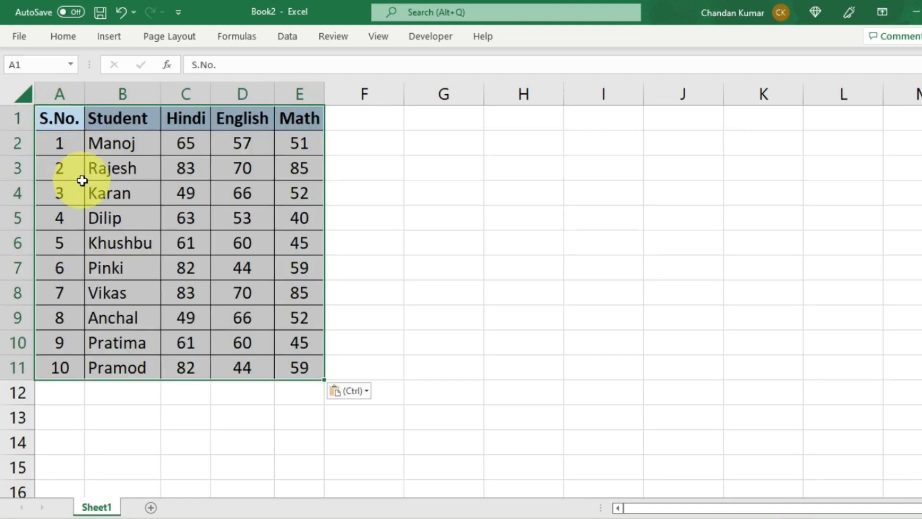
pyautogui.click(87, 212)
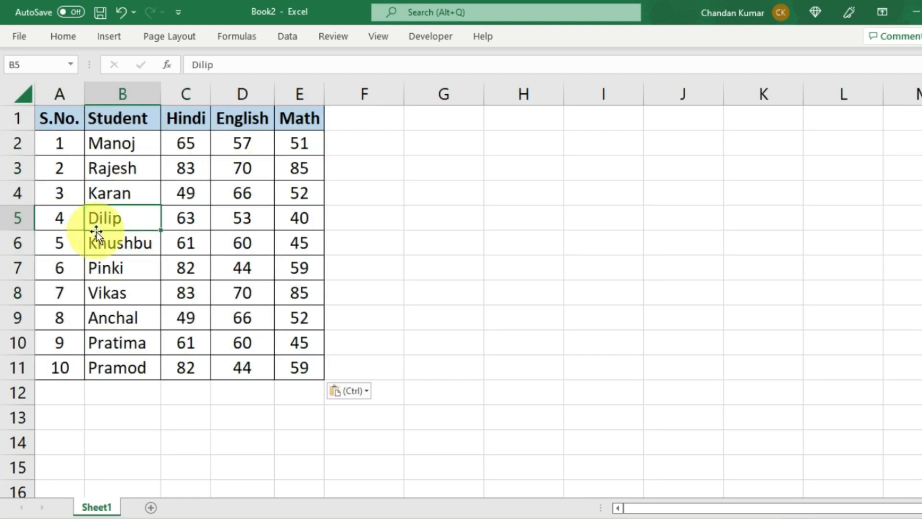
# - Check the Book2 paste, which still includes the hidden student rows
pyautogui.hotkey('alt', 'Tab')
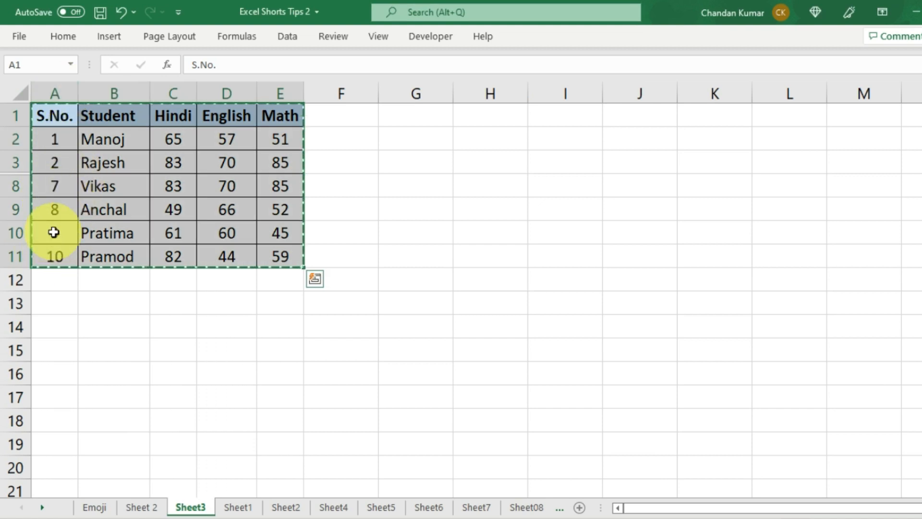
pyautogui.hotkey('alt', 'Tab')
pyautogui.moveTo(54, 146); pyautogui.dragTo(60, 367)
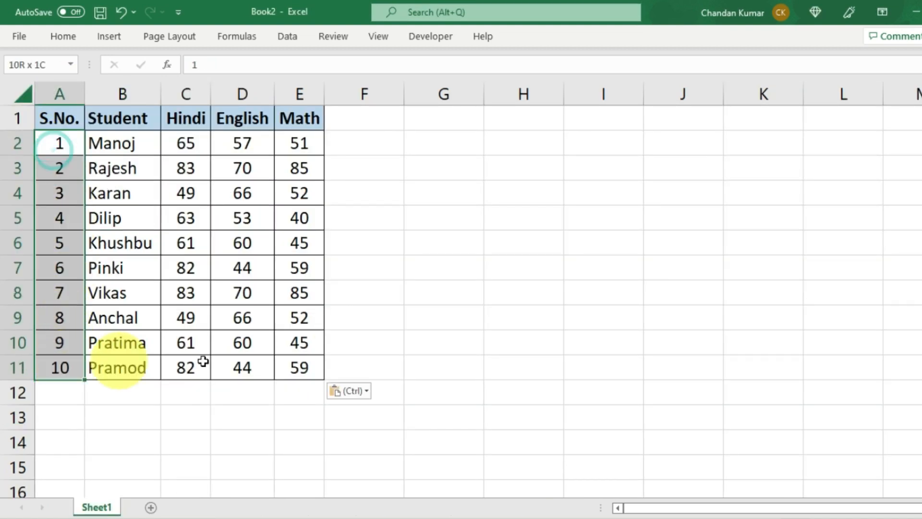
pyautogui.moveTo(204, 362); pyautogui.dragTo(243, 367)
pyautogui.click(255, 294)
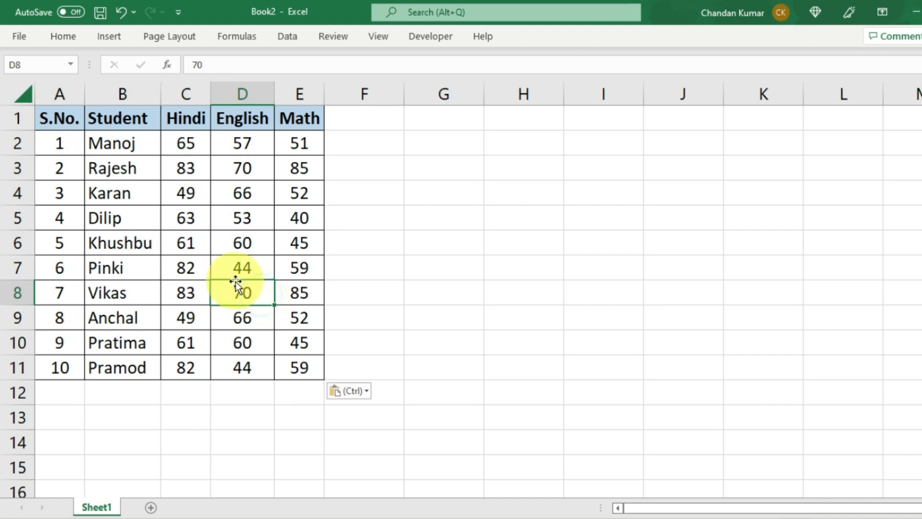
# - Back on Sheet3, reselect A1:E11, limit it to visible cells with Alt+; and copy
pyautogui.hotkey('alt', 'Tab')
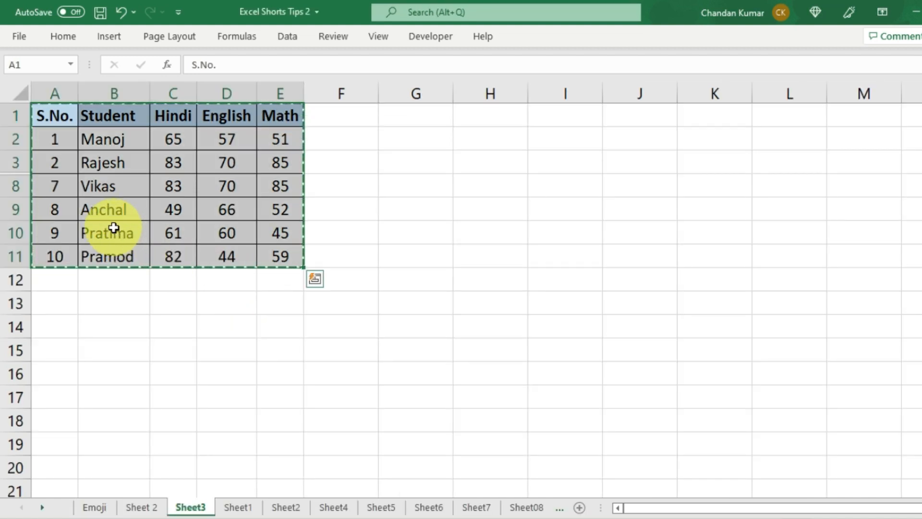
pyautogui.click(113, 228)
pyautogui.press('Escape')
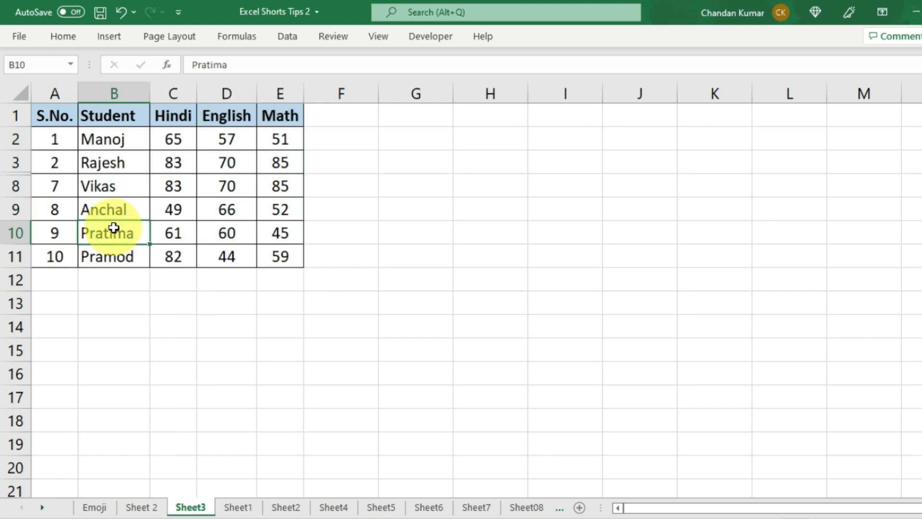
pyautogui.moveTo(45, 116); pyautogui.dragTo(286, 255)
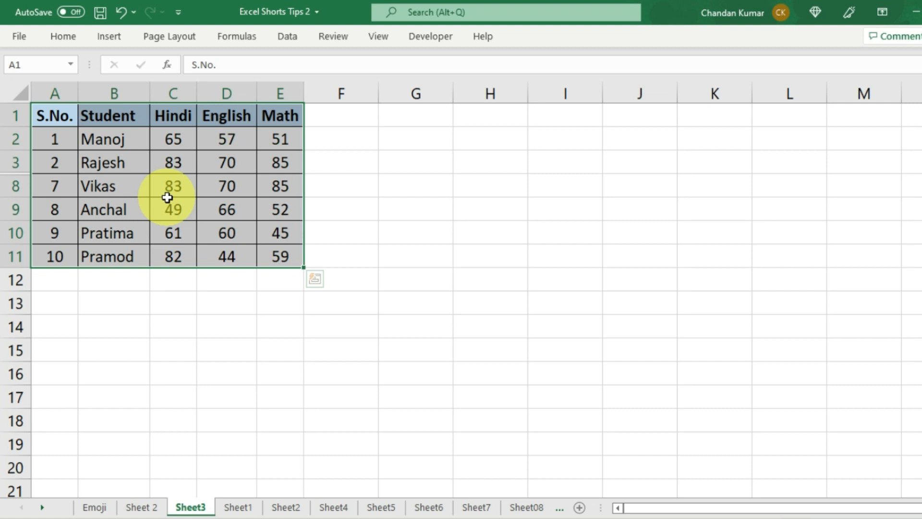
pyautogui.hotkey('alt', ';')
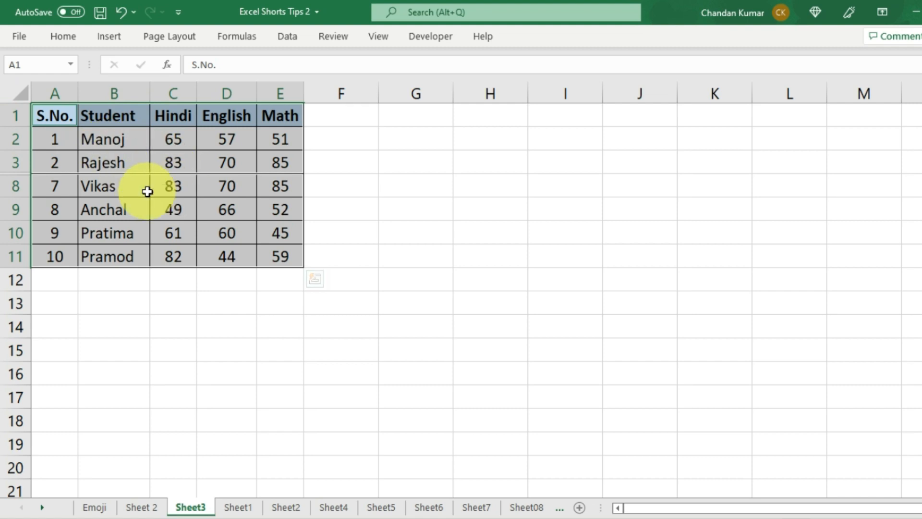
pyautogui.hotkey('ctrl', 'c')
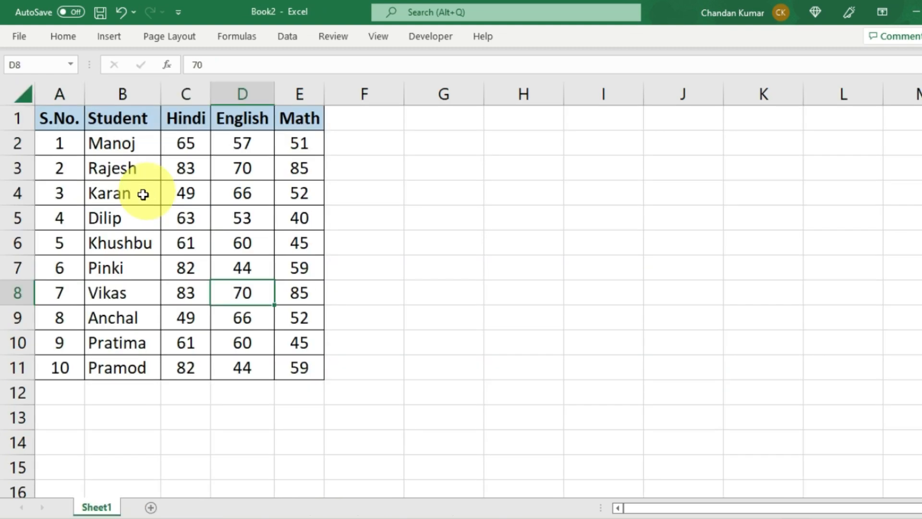
pyautogui.scroll(-3, 96, 288)
# - Paste the visible-only copy at Book2 A14, leaving just Manoj, Rajesh, Vikas, Anchal, Pratima, Pramod
pyautogui.click(69, 222)
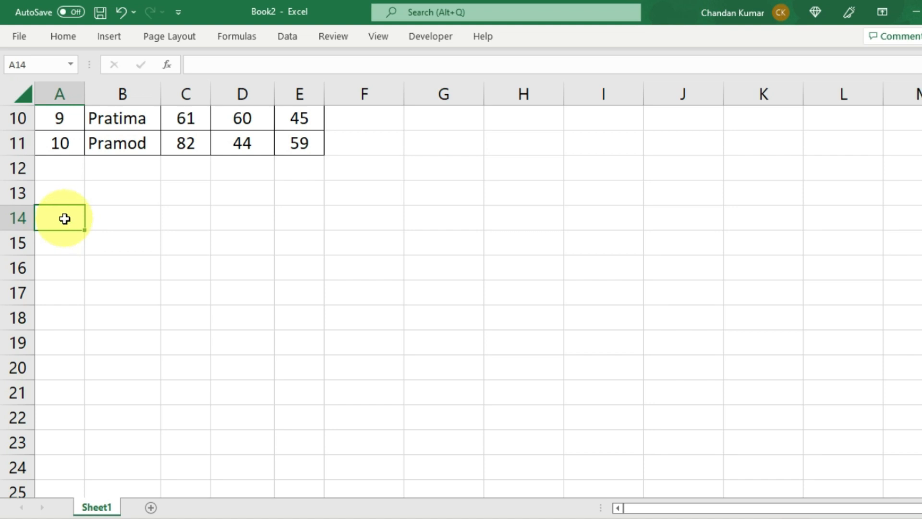
pyautogui.hotkey('ctrl', 'v')
pyautogui.scroll(3, 98, 257)
pyautogui.scroll(-1, 98, 258)
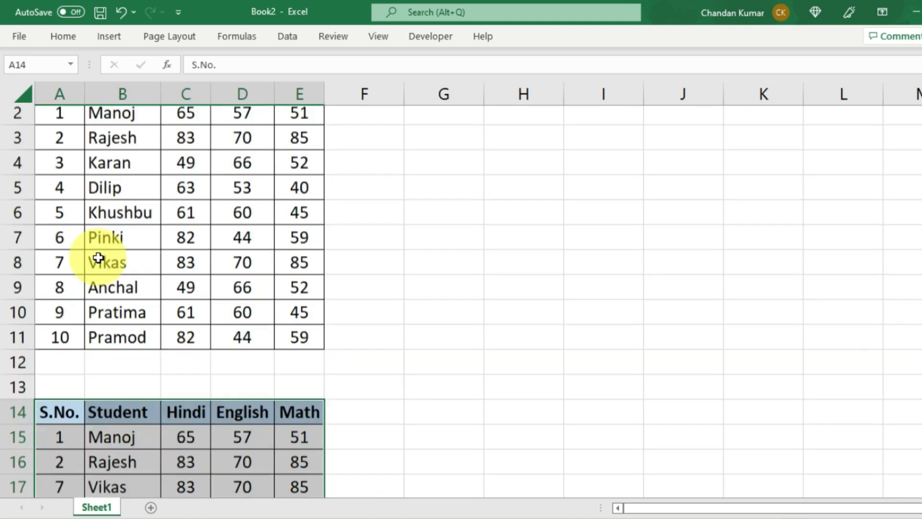
pyautogui.scroll(-3, 98, 258)
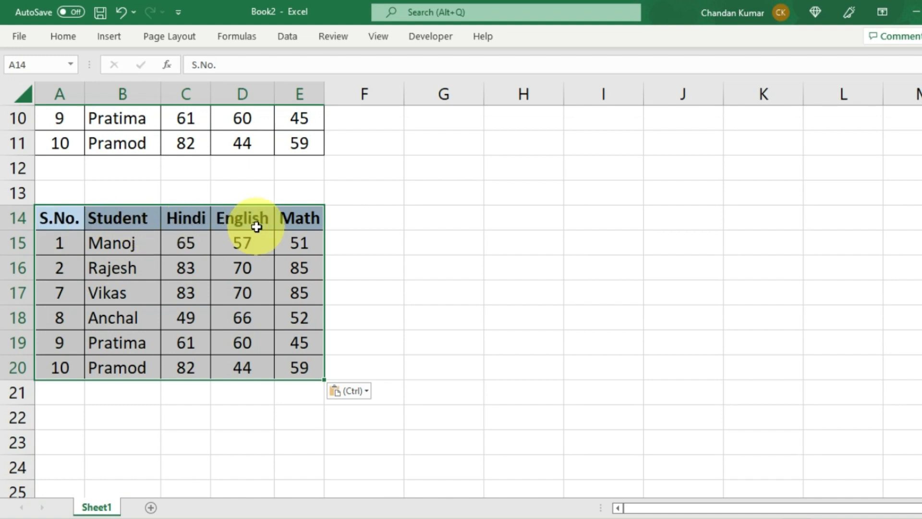
pyautogui.scroll(3, 257, 227)
pyautogui.scroll(-3, 208, 234)
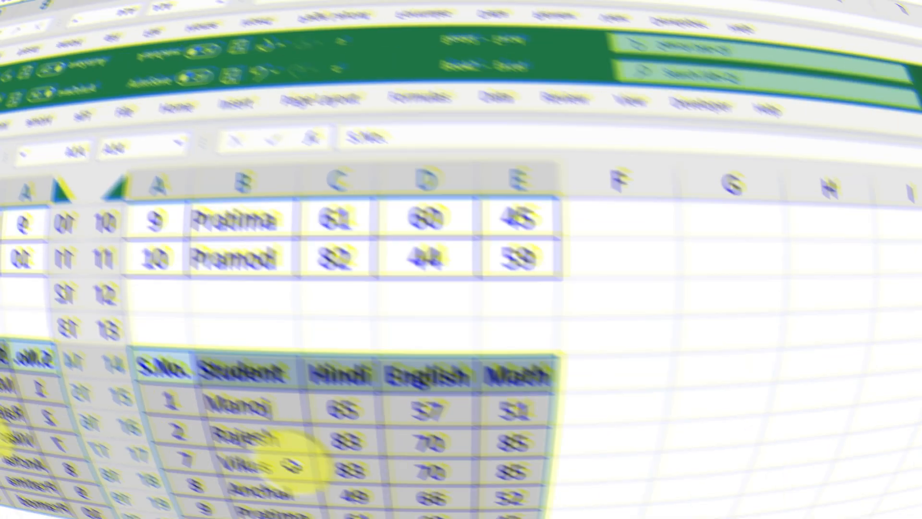
# - Scroll around the PO table and point out header row 1
pyautogui.scroll(-3, 179, 241)
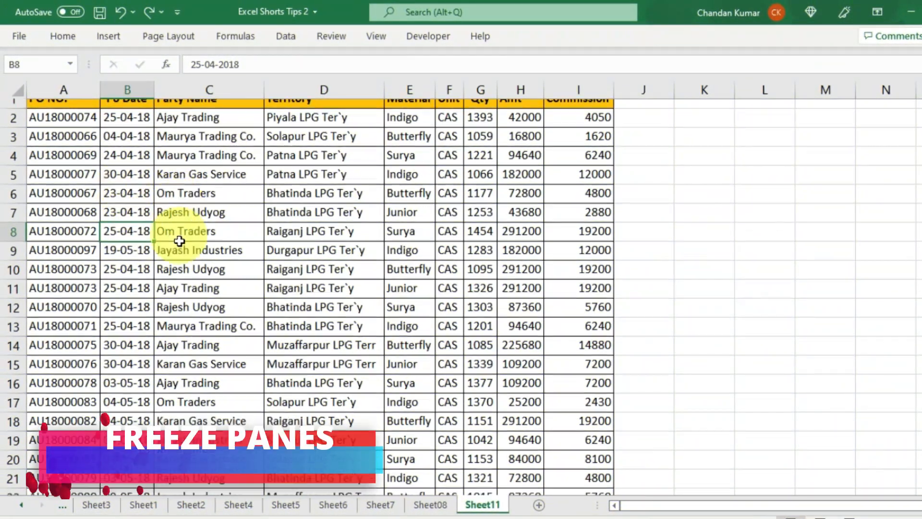
pyautogui.scroll(-4, 180, 241)
pyautogui.scroll(7, 181, 239)
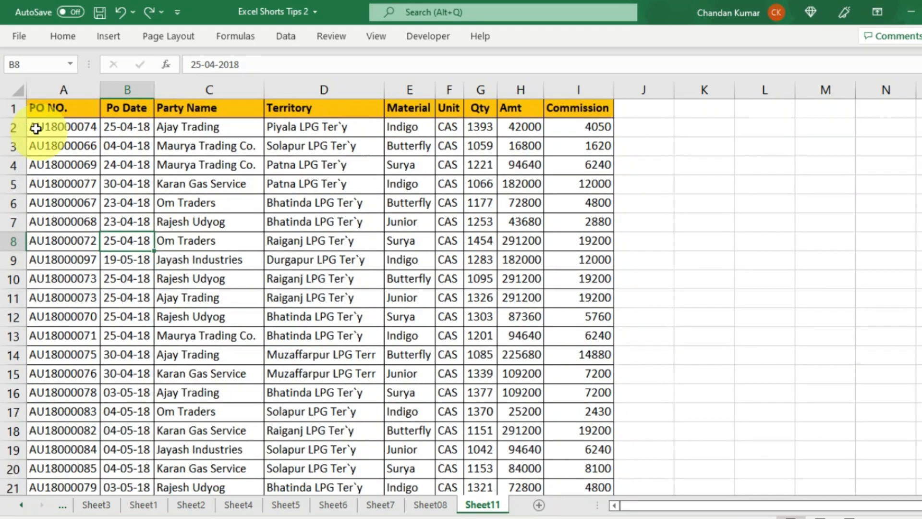
pyautogui.click(10, 109)
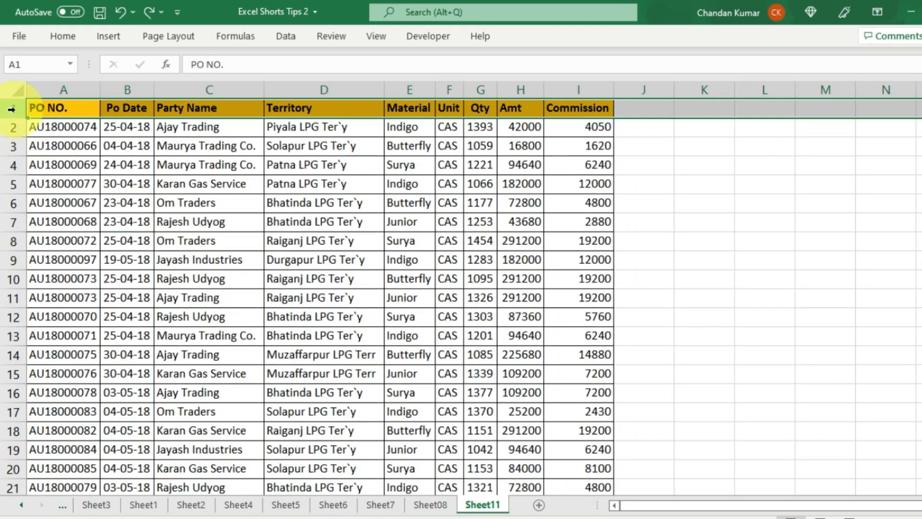
pyautogui.click(170, 196)
pyautogui.hscroll(3, 898, 505)
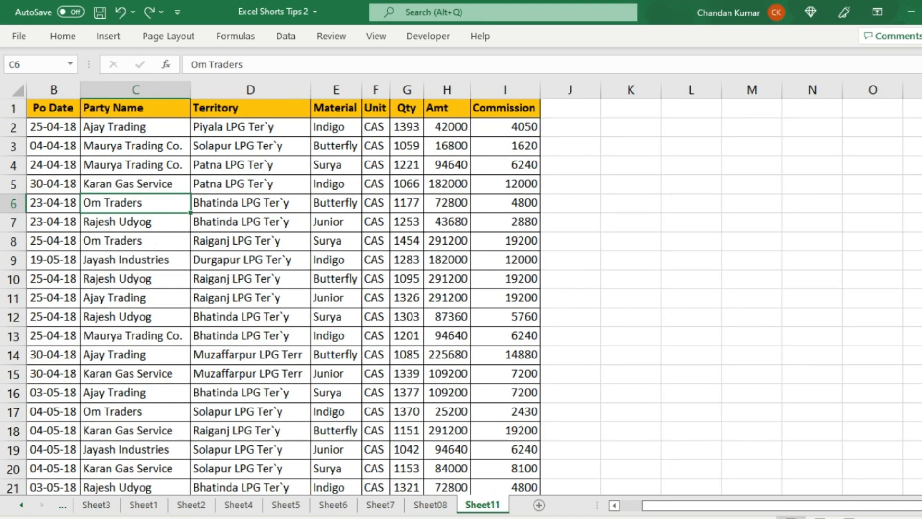
pyautogui.hscroll(2, 901, 509)
pyautogui.moveTo(899, 507); pyautogui.dragTo(720, 504)
# - Highlight header row 1 and the PO NO. column, then settle on cell B2
pyautogui.click(125, 186)
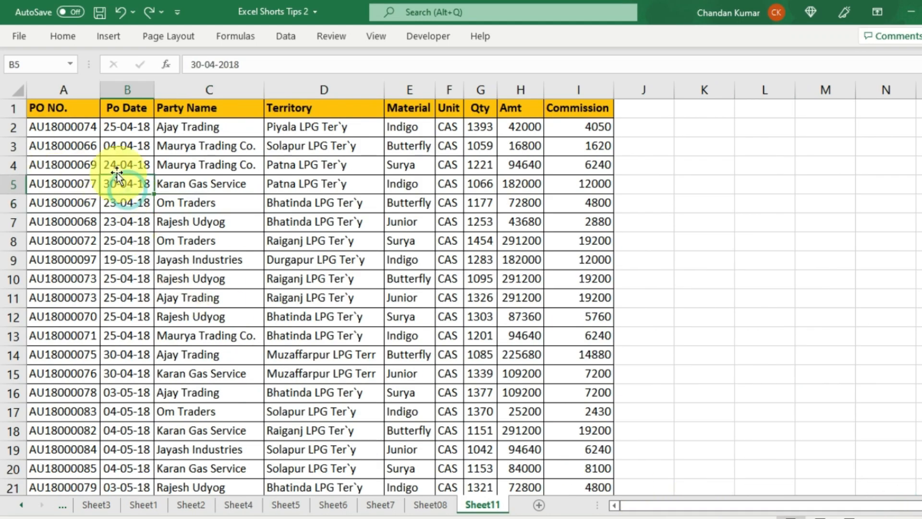
pyautogui.click(14, 110)
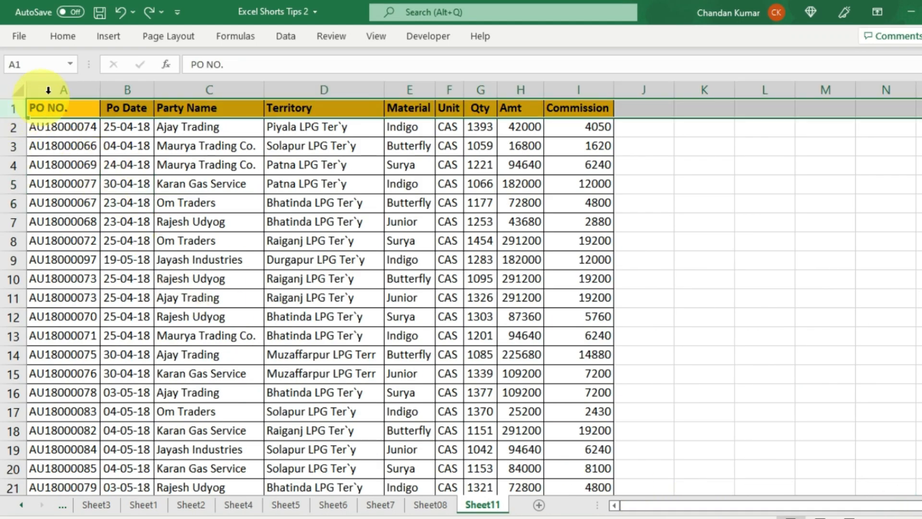
pyautogui.click(48, 89)
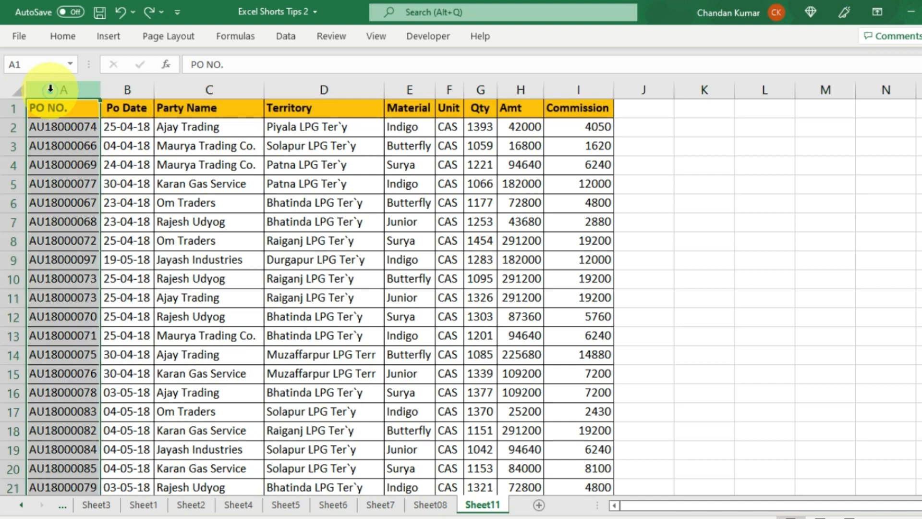
pyautogui.click(127, 127)
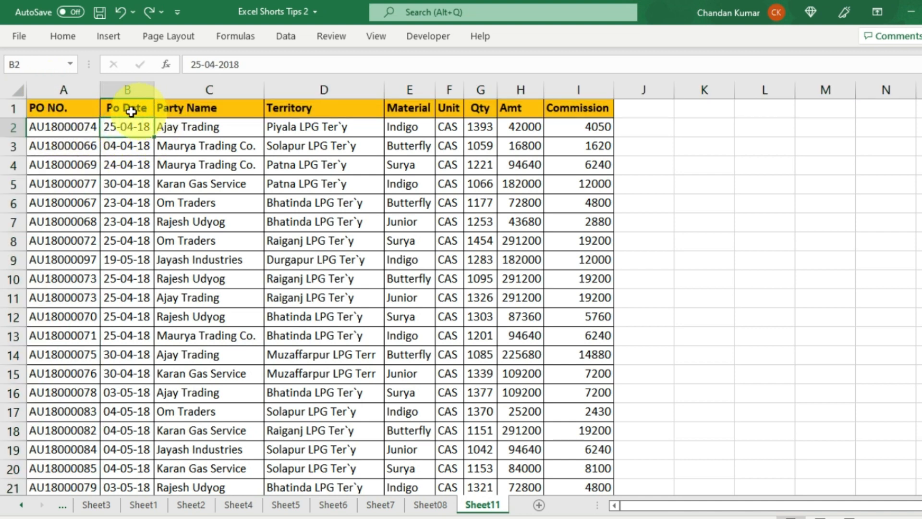
pyautogui.click(10, 106)
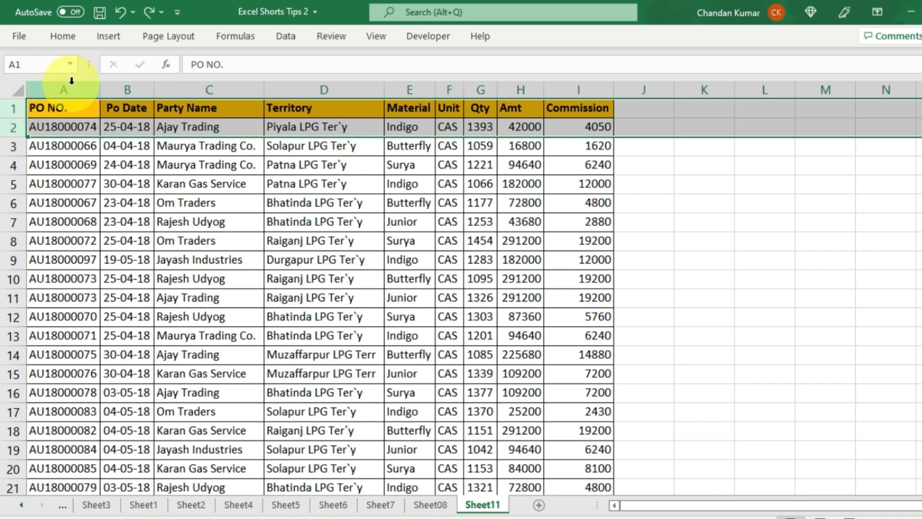
pyautogui.moveTo(71, 89); pyautogui.dragTo(121, 86)
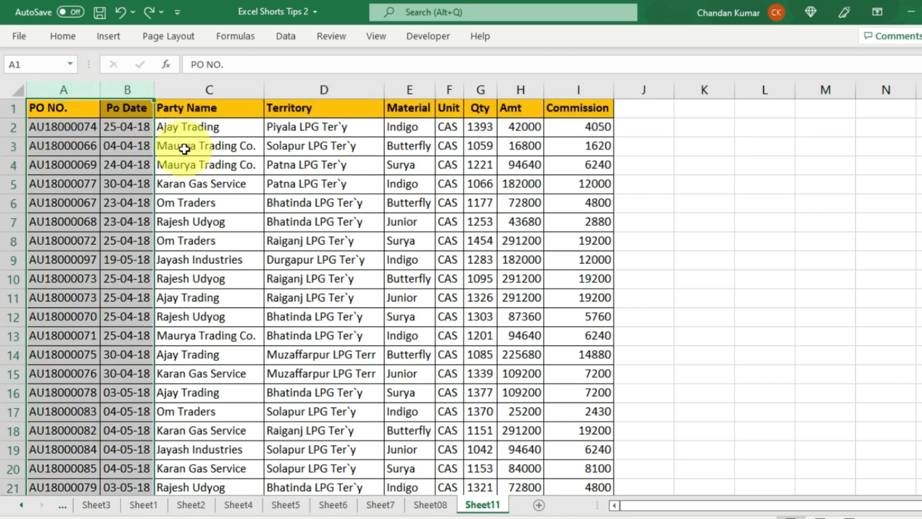
pyautogui.click(184, 150)
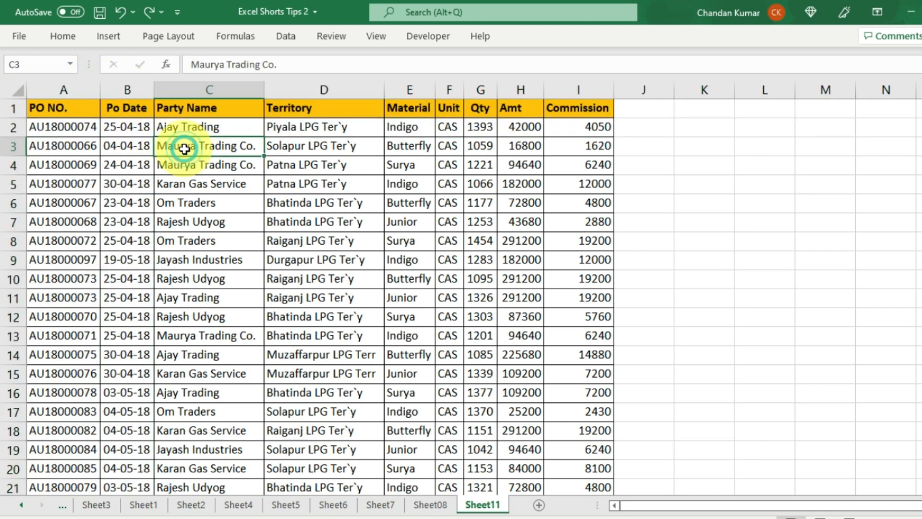
pyautogui.click(126, 128)
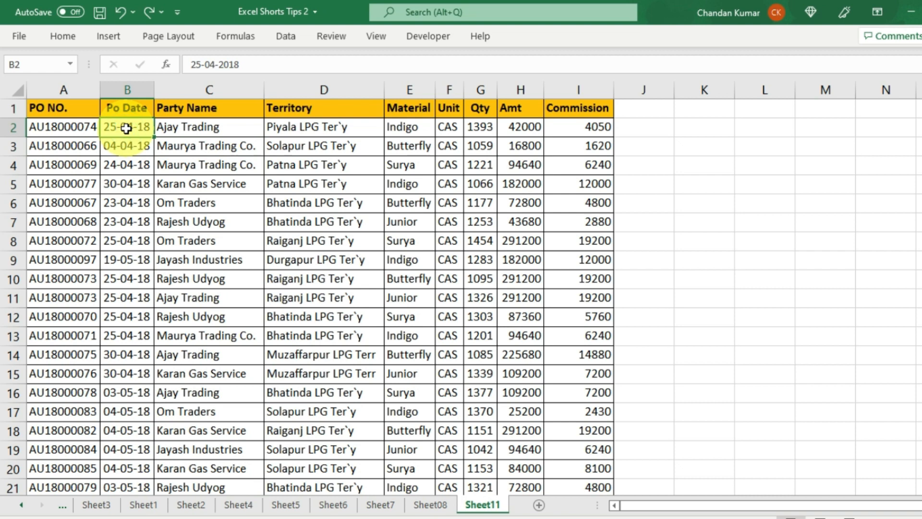
pyautogui.click(121, 126)
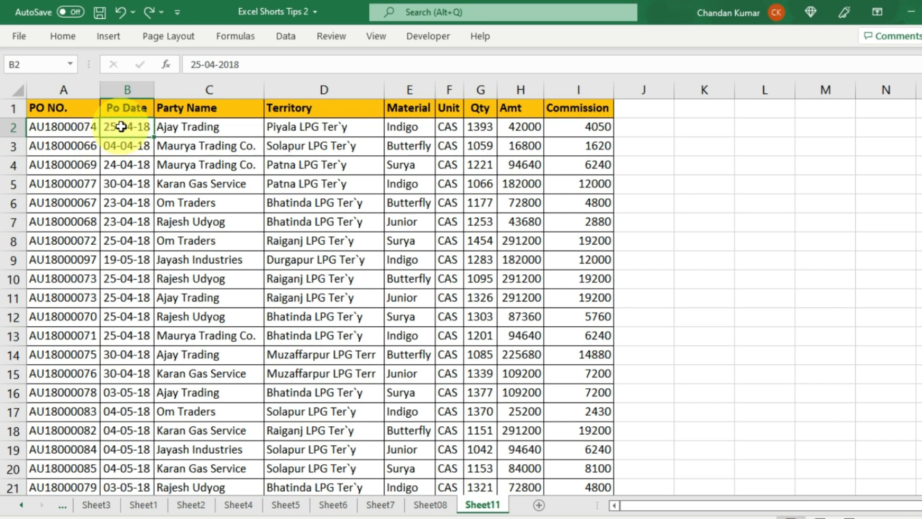
# - Freeze panes at B2 with Alt+W, F, F and scroll to confirm row 1 and column A stay put
pyautogui.press('alt')
pyautogui.press('w')
pyautogui.press('f')
pyautogui.press('f')
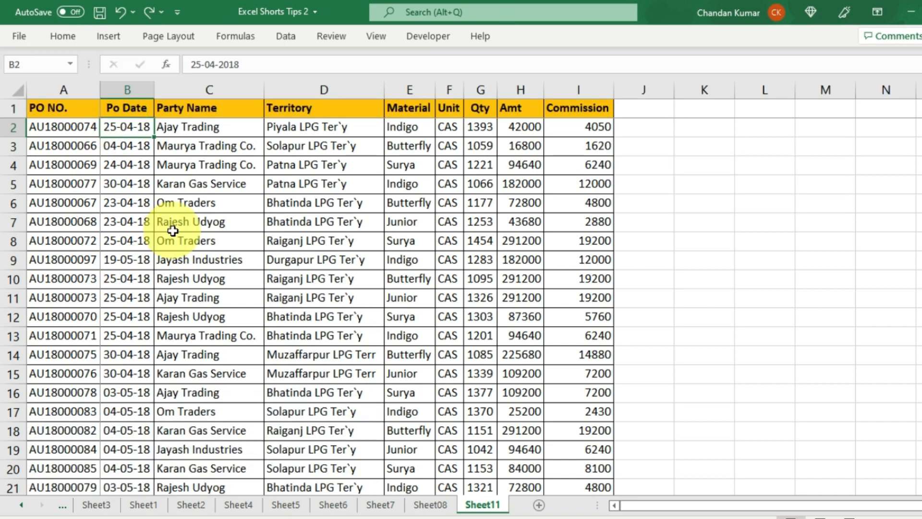
pyautogui.scroll(-8, 173, 230)
pyautogui.scroll(8, 173, 231)
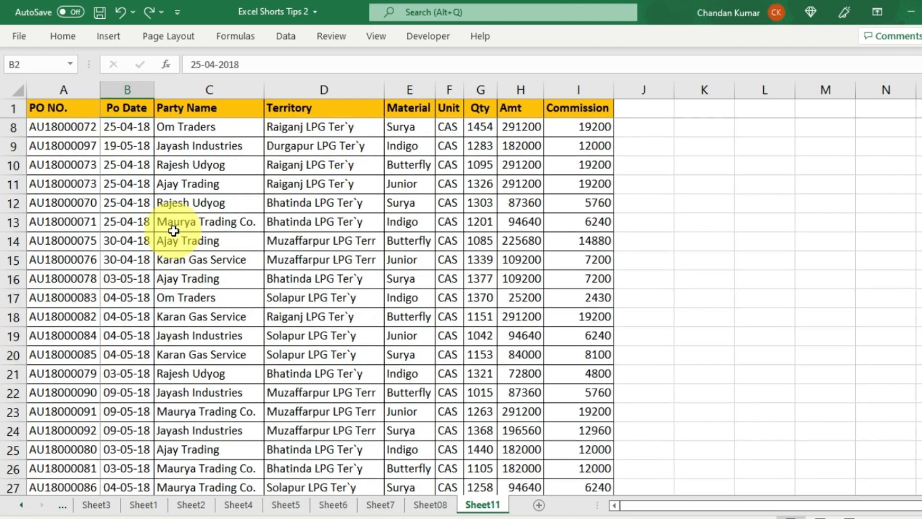
pyautogui.moveTo(810, 507); pyautogui.dragTo(725, 508)
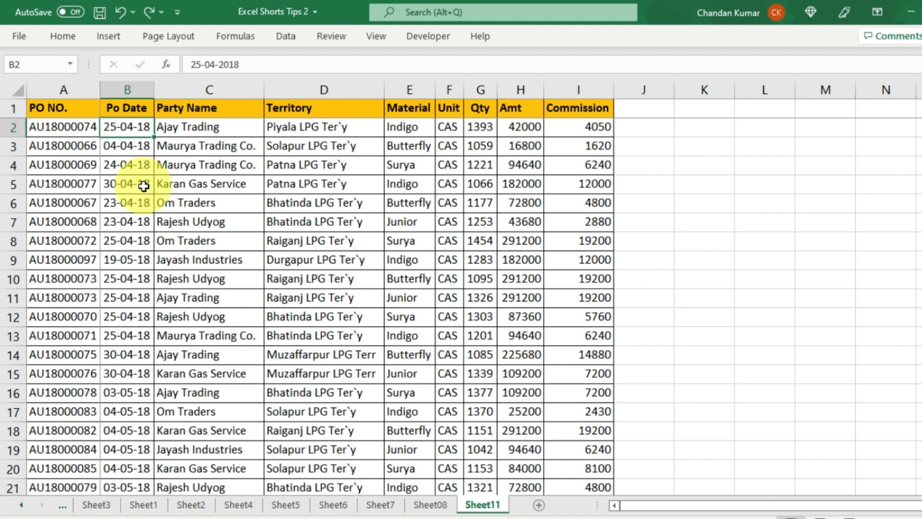
# - Unfreeze the panes with Alt+W, F, F and scroll to confirm
pyautogui.press('alt')
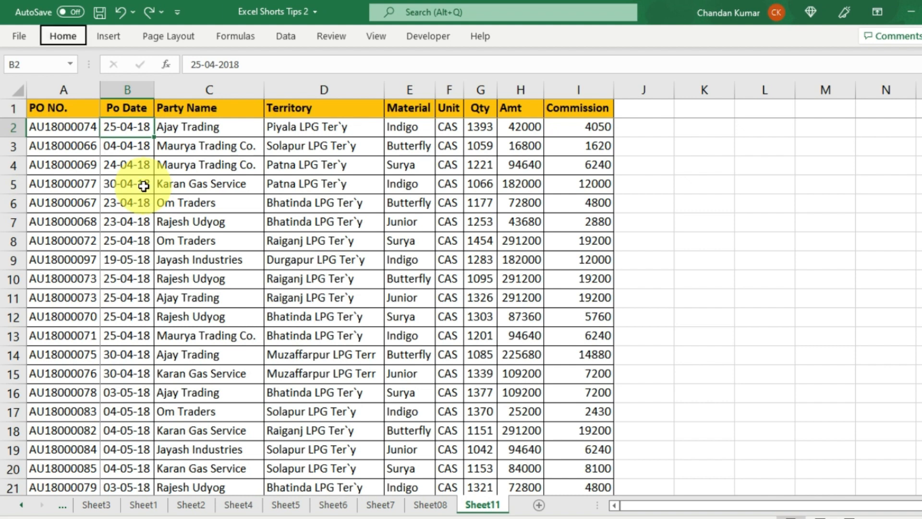
pyautogui.press('w')
pyautogui.press('f')
pyautogui.press('f')
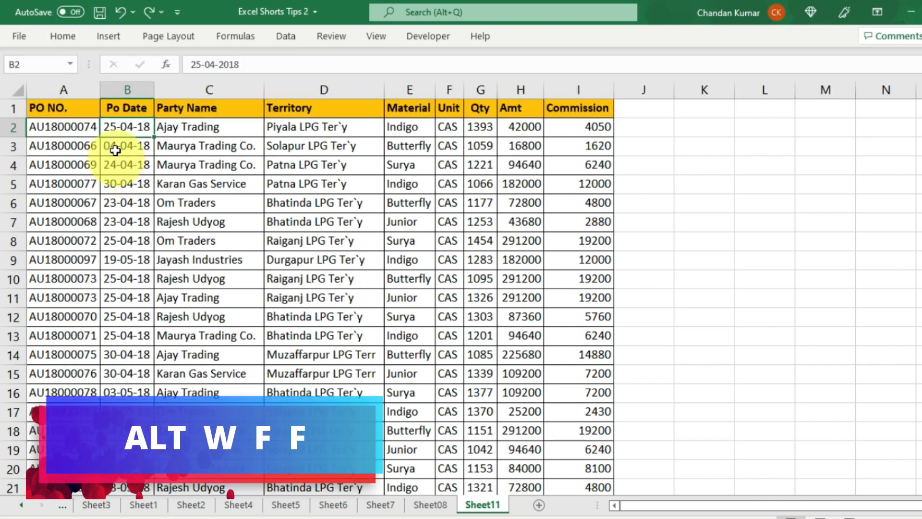
pyautogui.scroll(-1, 237, 319)
pyautogui.scroll(1, 237, 319)
pyautogui.moveTo(844, 509); pyautogui.dragTo(761, 511)
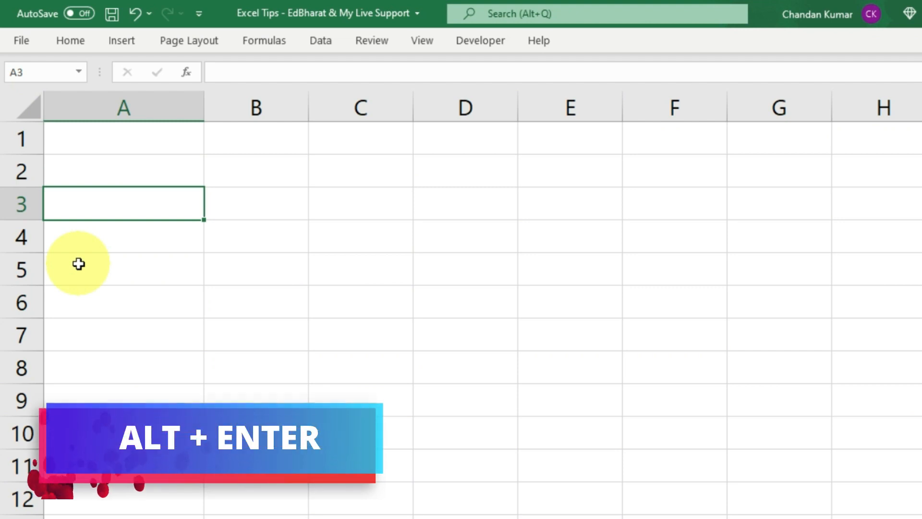
# - Enter a name, edbharat and 12000 mylivesupport on three lines in A3 using Alt+Enter
pyautogui.write('chandan')
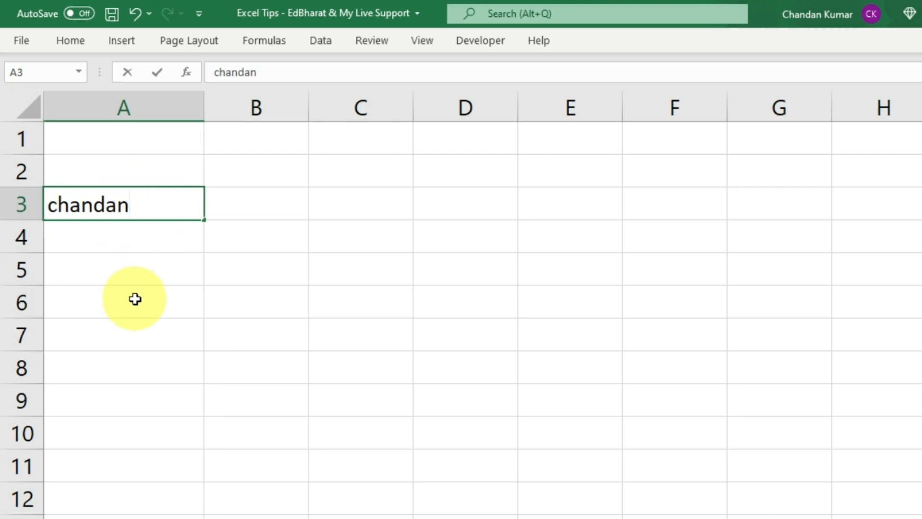
pyautogui.hotkey('alt', 'Return')
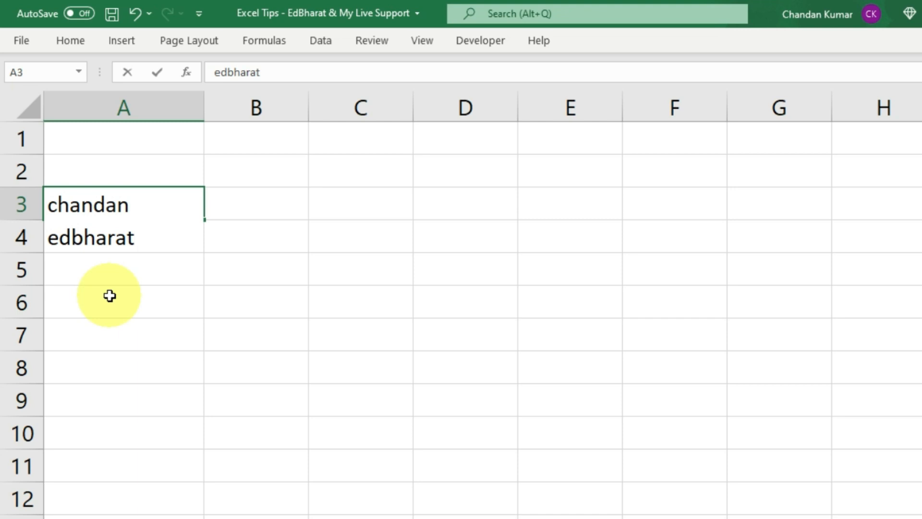
pyautogui.hotkey('alt', 'Return')
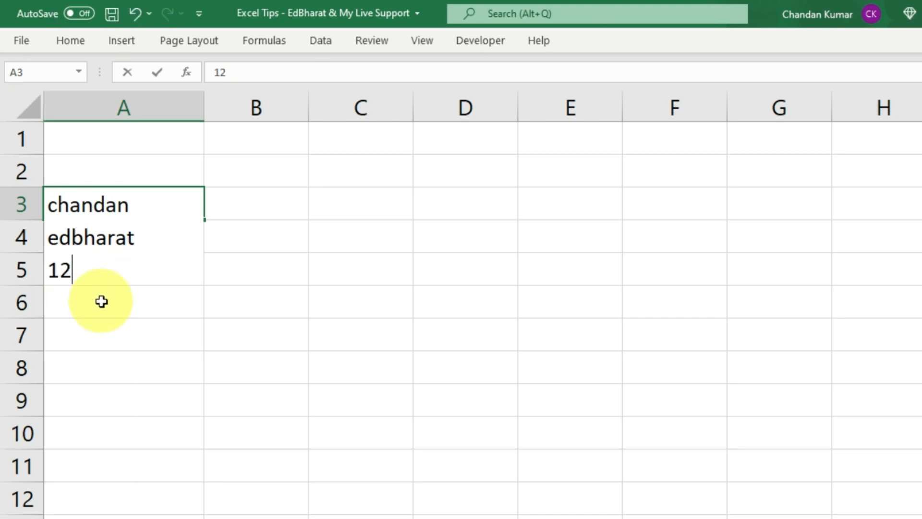
pyautogui.write('12000 ')
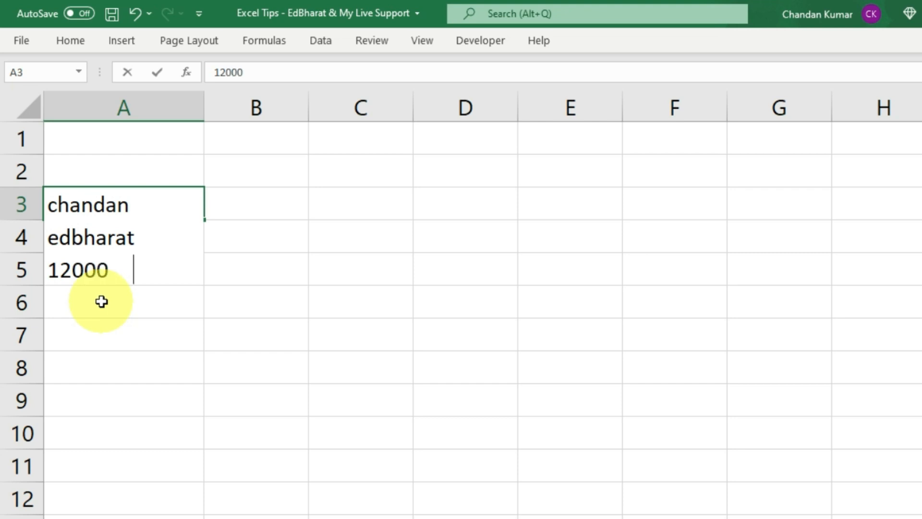
pyautogui.write('mylive')
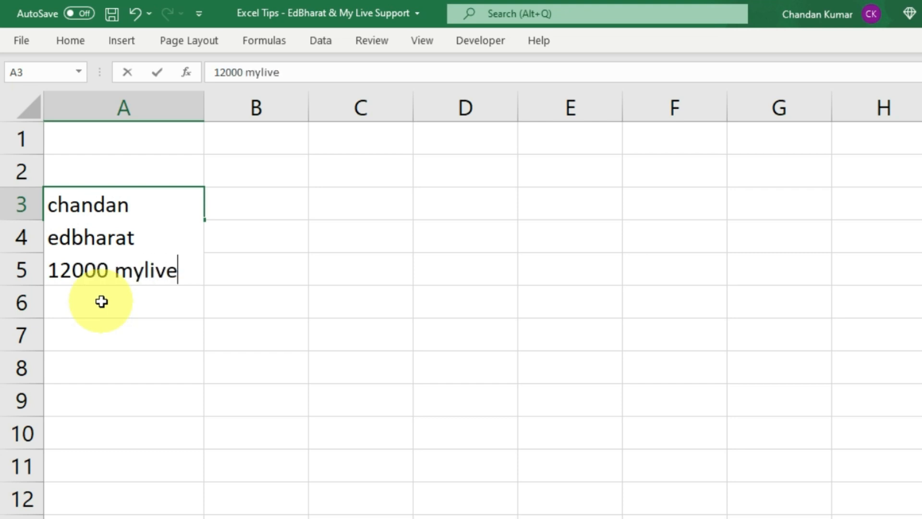
pyautogui.write('support')
pyautogui.press('Return')
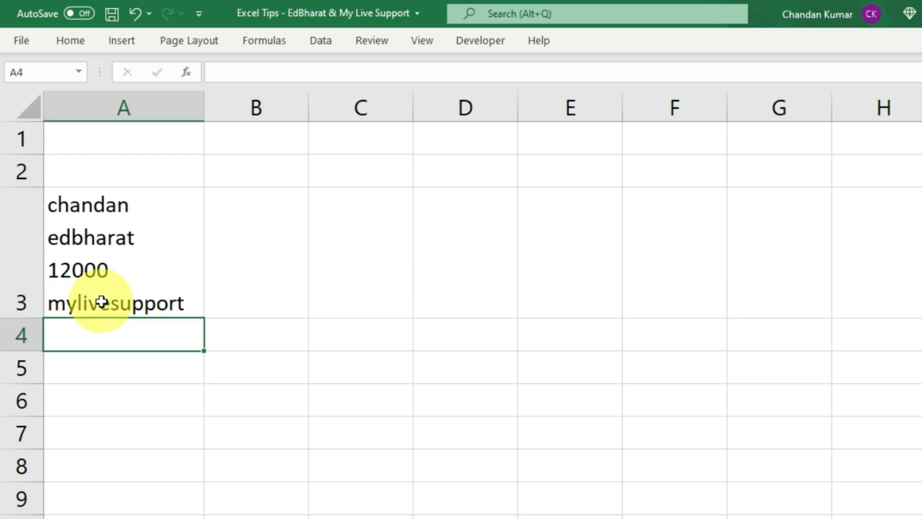
# - Widen column A and auto-fit row 3's height to the three-line text
pyautogui.click(101, 301)
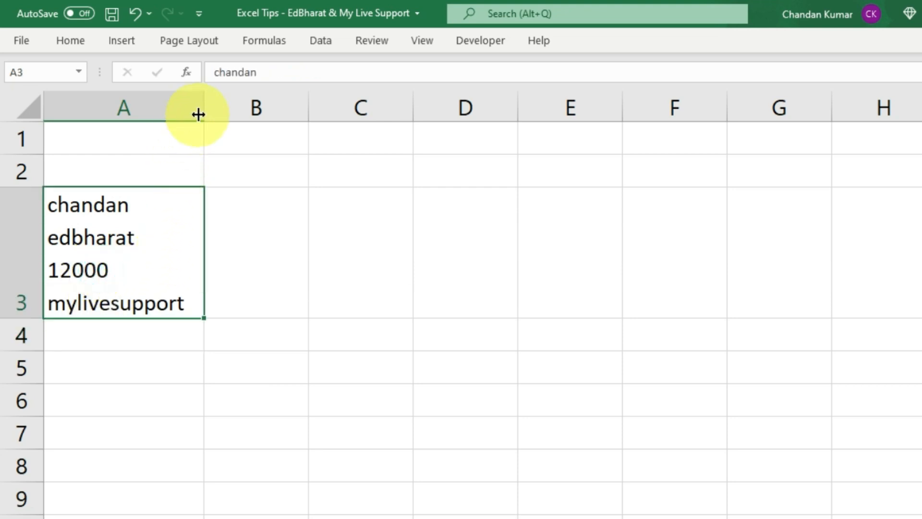
pyautogui.moveTo(203, 98); pyautogui.dragTo(276, 102)
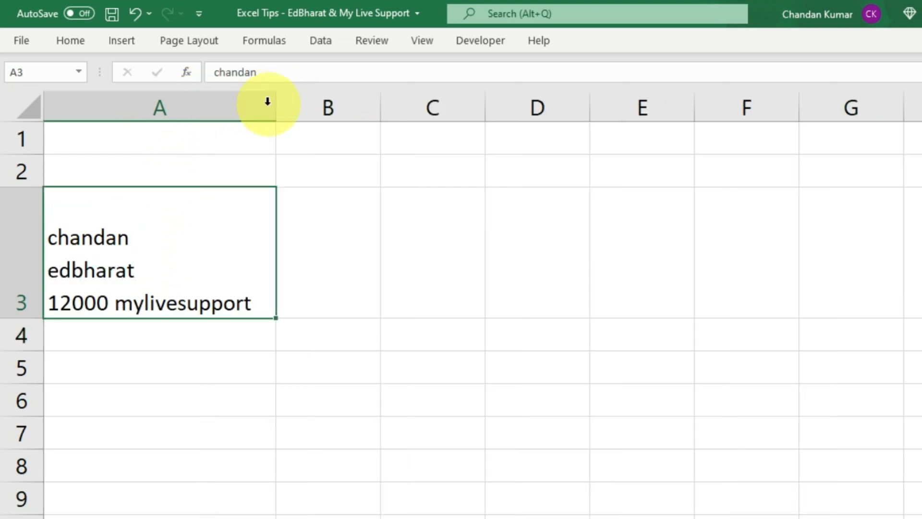
pyautogui.doubleClick(33, 316)
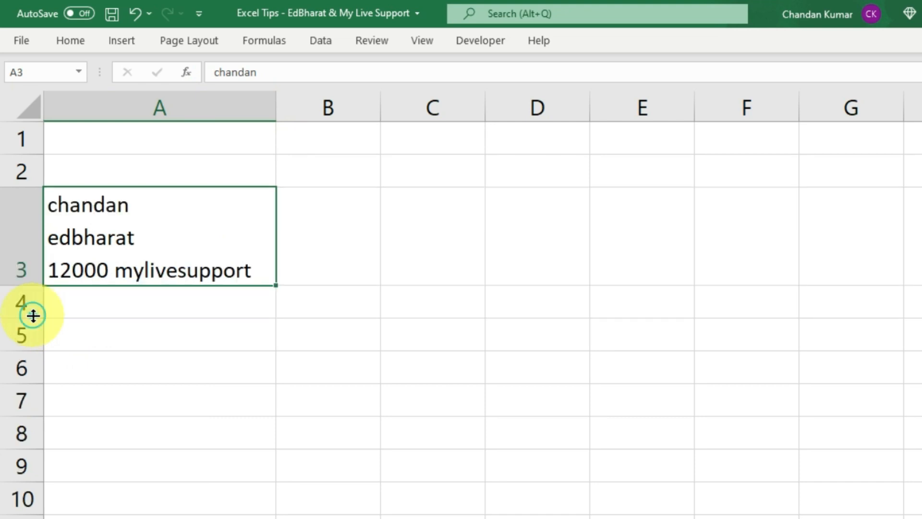